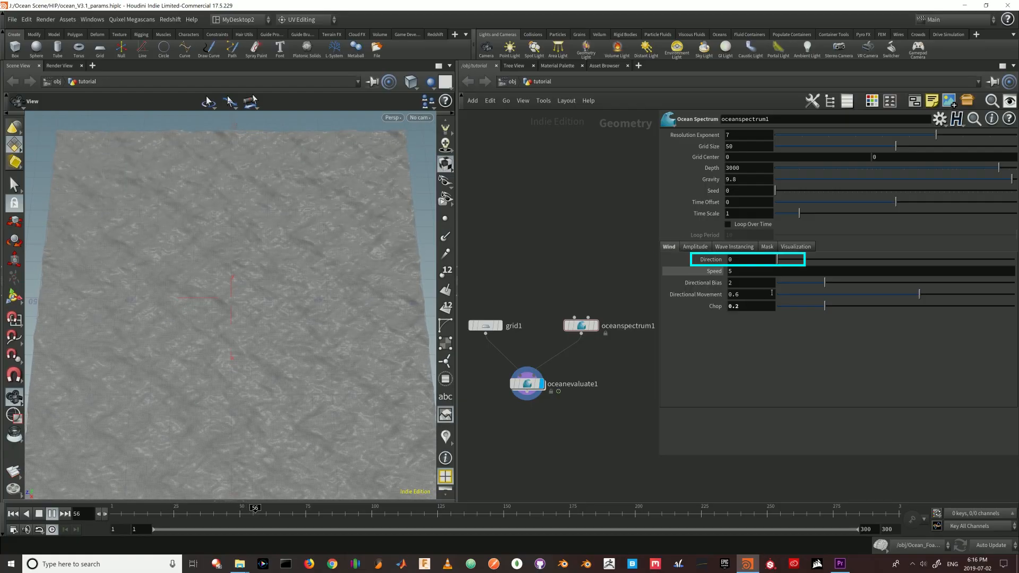
# - Try the ocean spectrum's wind Direction at 45 and at about 200.4, and reset it to 0
pyautogui.click(753, 260)
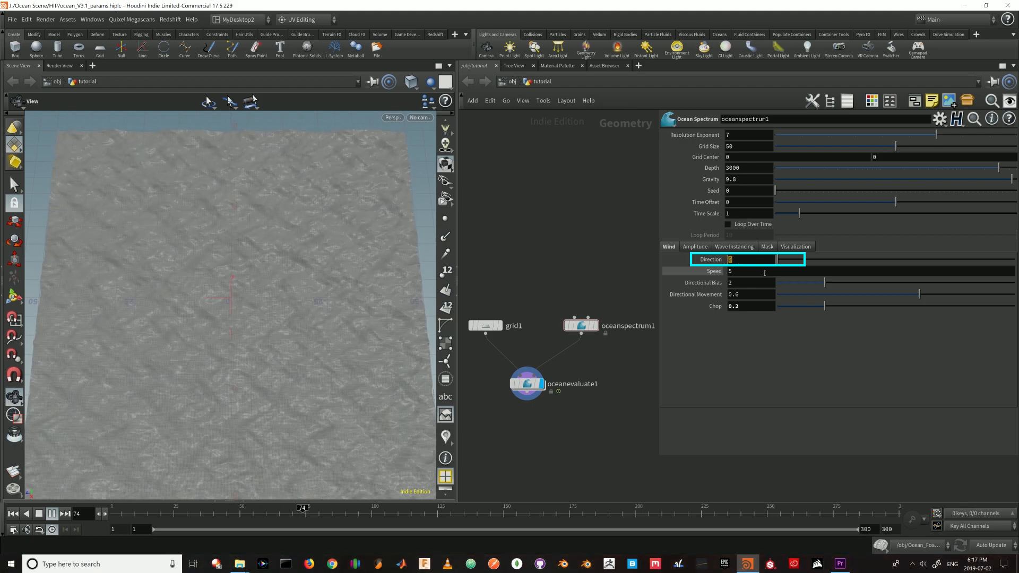
pyautogui.write('45')
pyautogui.press('Return')
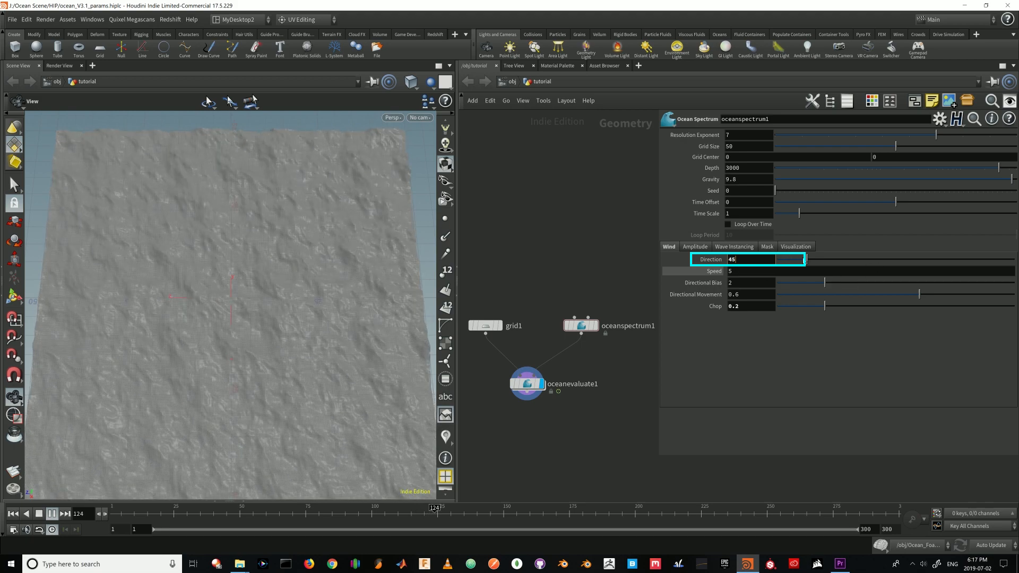
pyautogui.moveTo(806, 260); pyautogui.dragTo(871, 260)
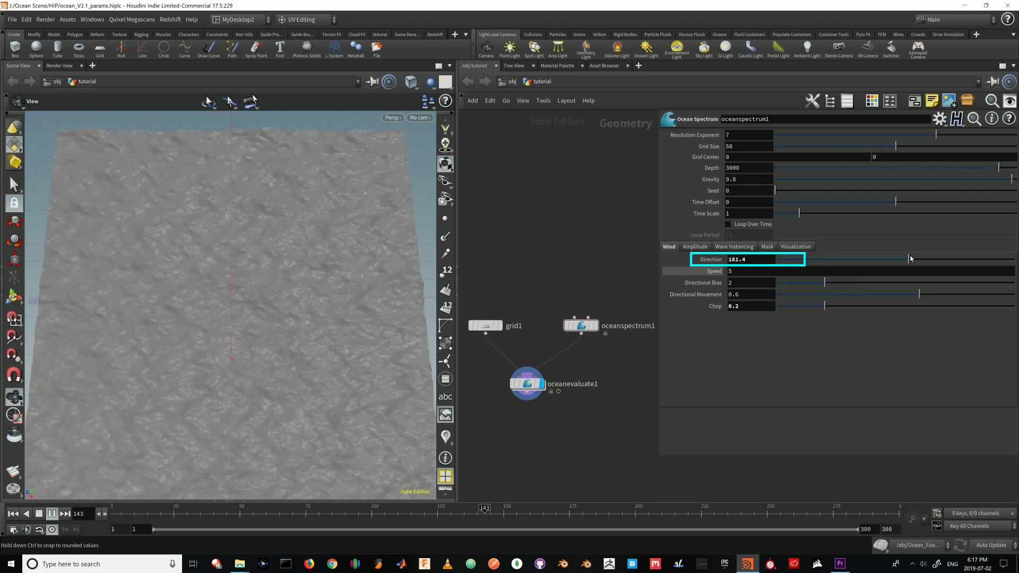
pyautogui.moveTo(911, 259); pyautogui.dragTo(910, 258)
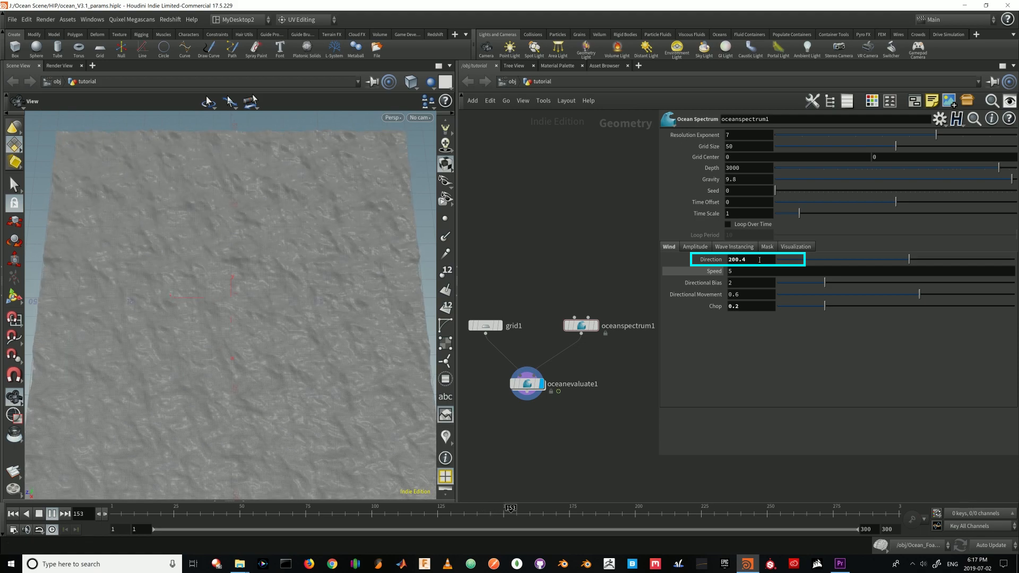
pyautogui.click(736, 259)
pyautogui.write('0')
pyautogui.press('Return')
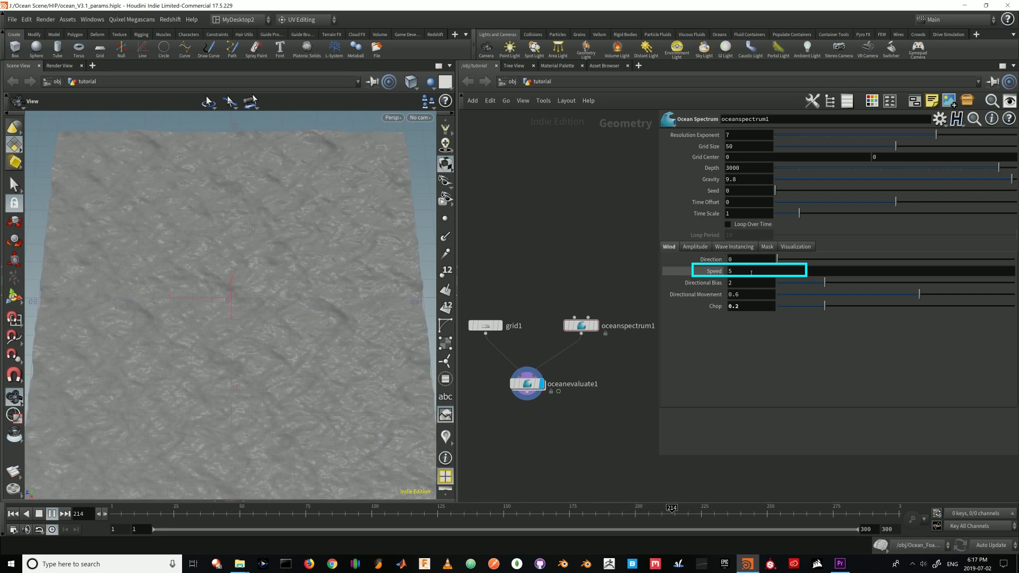
# - Test the ocean spectrum with a Time Scale of 4 and restore it to 1
pyautogui.click(751, 214)
pyautogui.press('BackSpace')
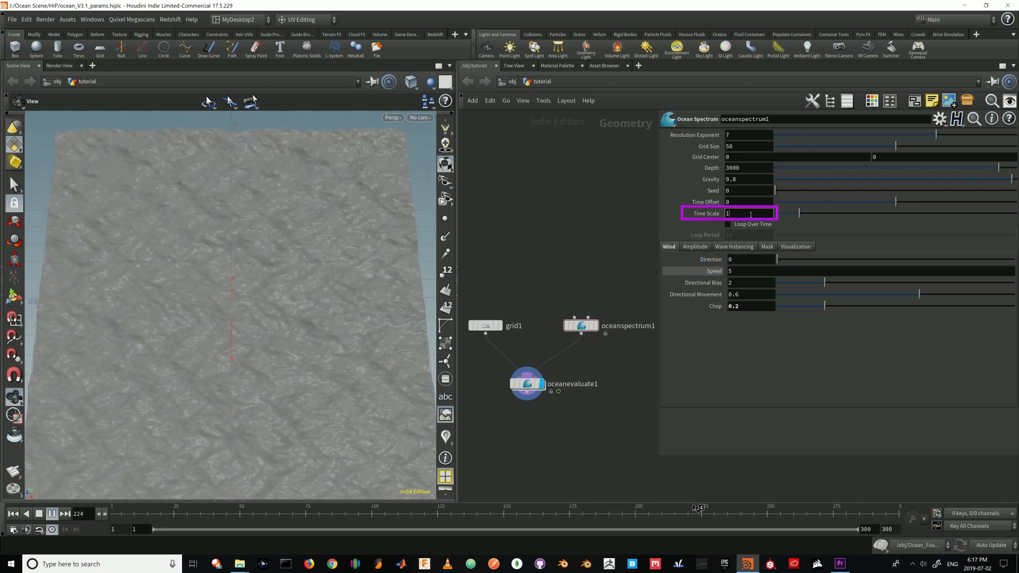
pyautogui.write('4')
pyautogui.press('Return')
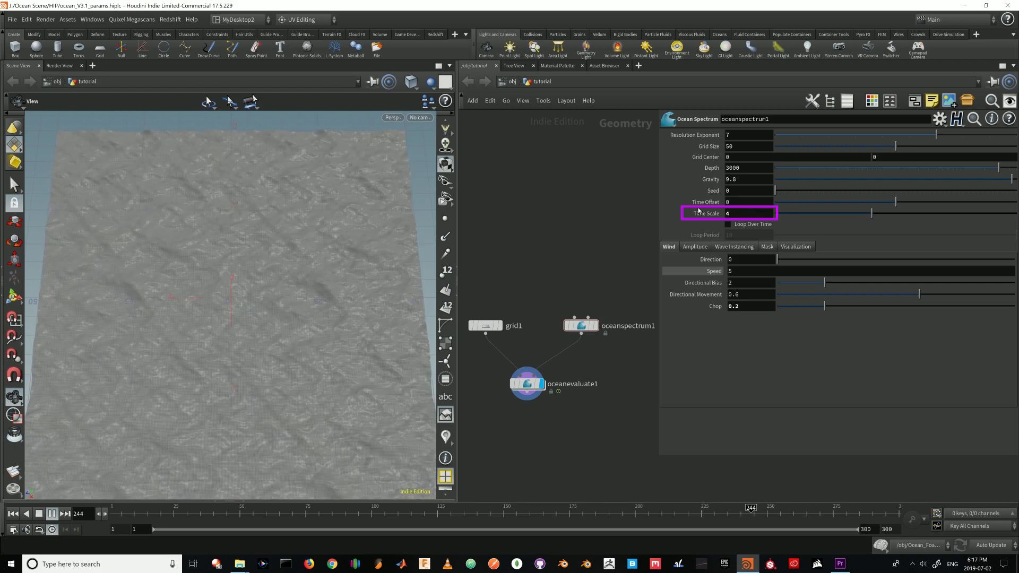
pyautogui.moveTo(732, 214); pyautogui.dragTo(711, 208)
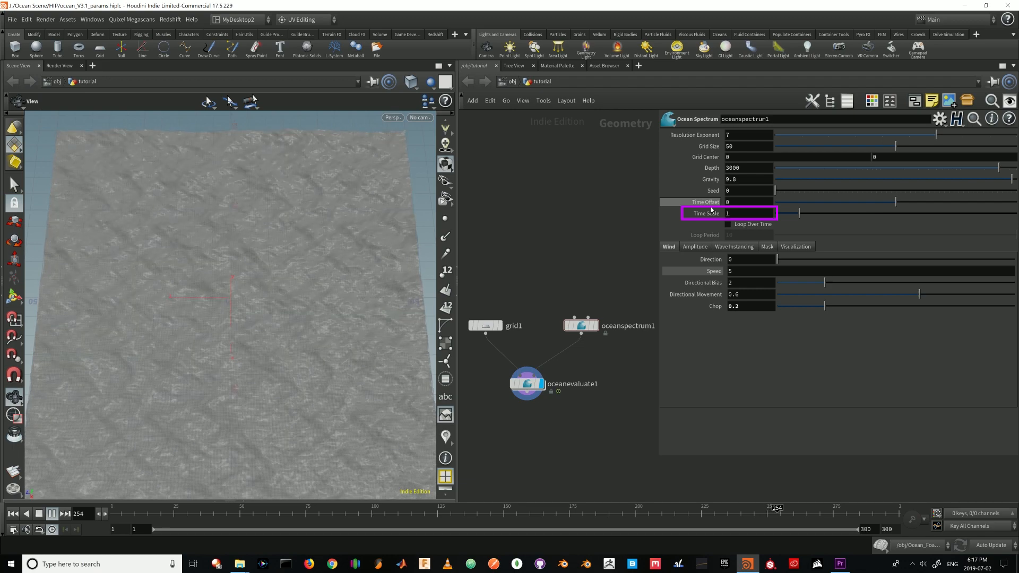
pyautogui.write('1')
pyautogui.press('Return')
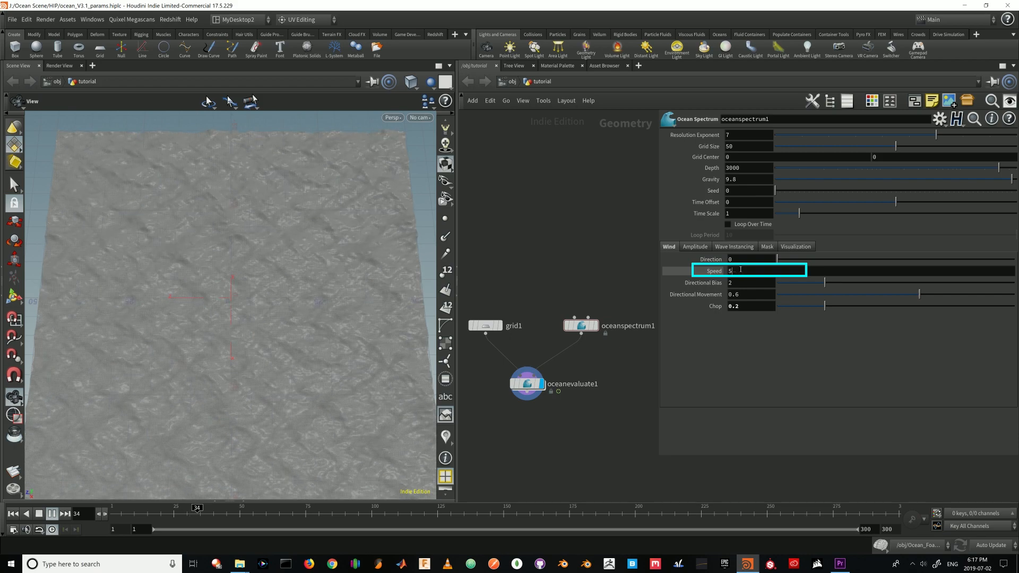
# - Test a wind Speed of 50 on the ocean spectrum and restore it to 5
pyautogui.write('0')
pyautogui.press('Return')
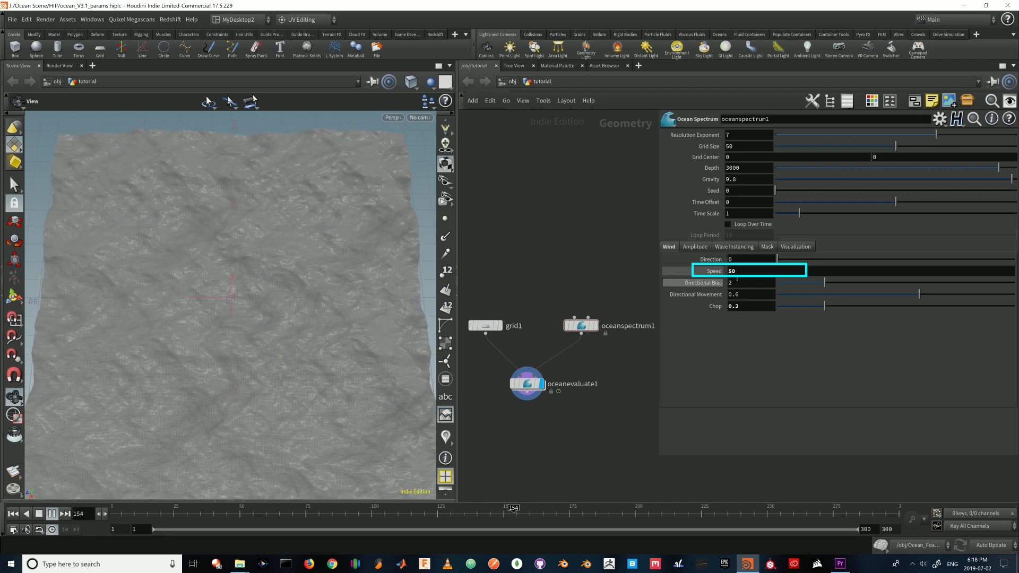
pyautogui.moveTo(741, 271); pyautogui.dragTo(708, 272)
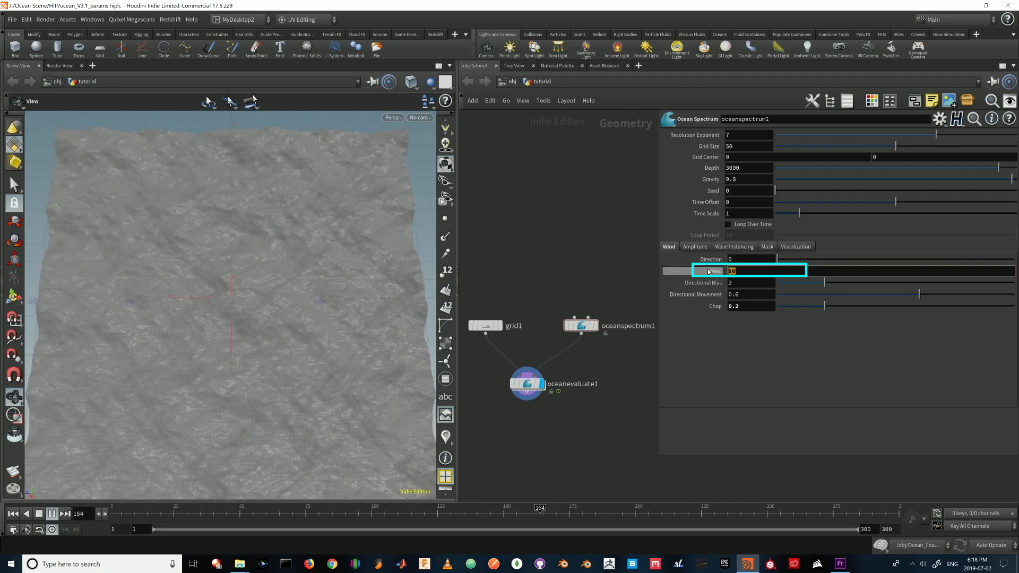
pyautogui.write('5')
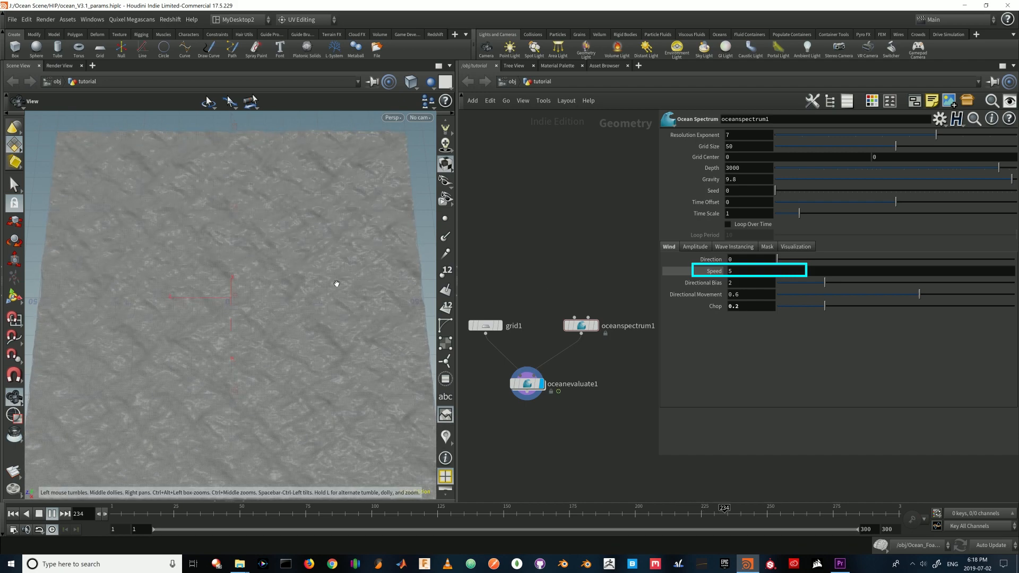
# - Test a wind Directional Bias of 20 and restore it to 2
pyautogui.click(743, 284)
pyautogui.write('0')
pyautogui.press('Return')
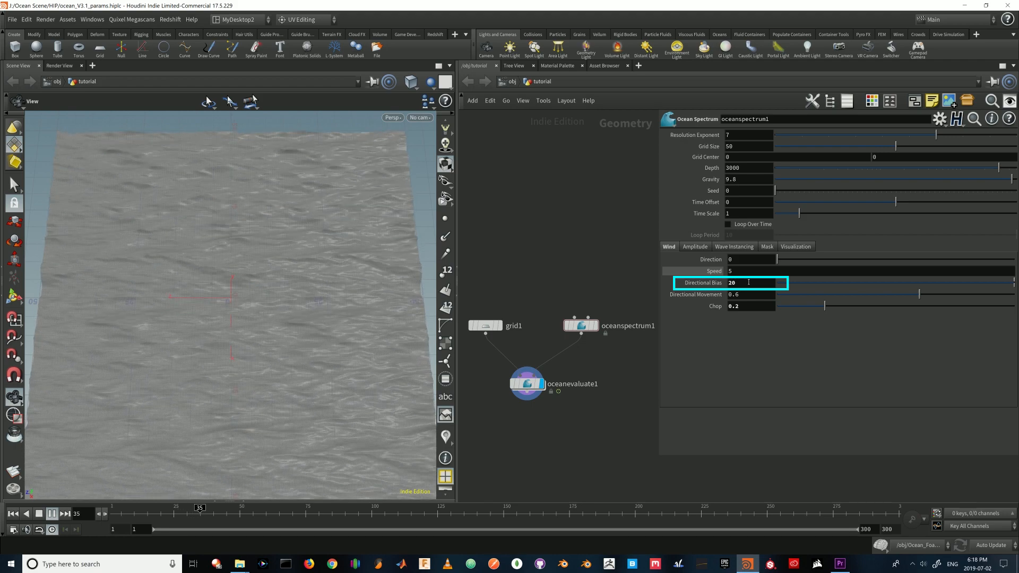
pyautogui.doubleClick(748, 282)
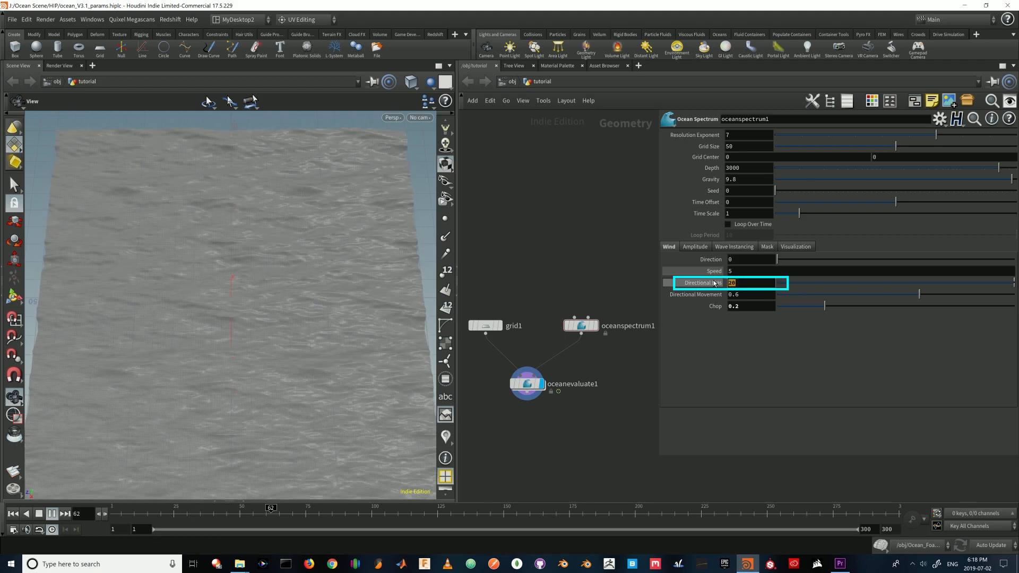
pyautogui.press('Return')
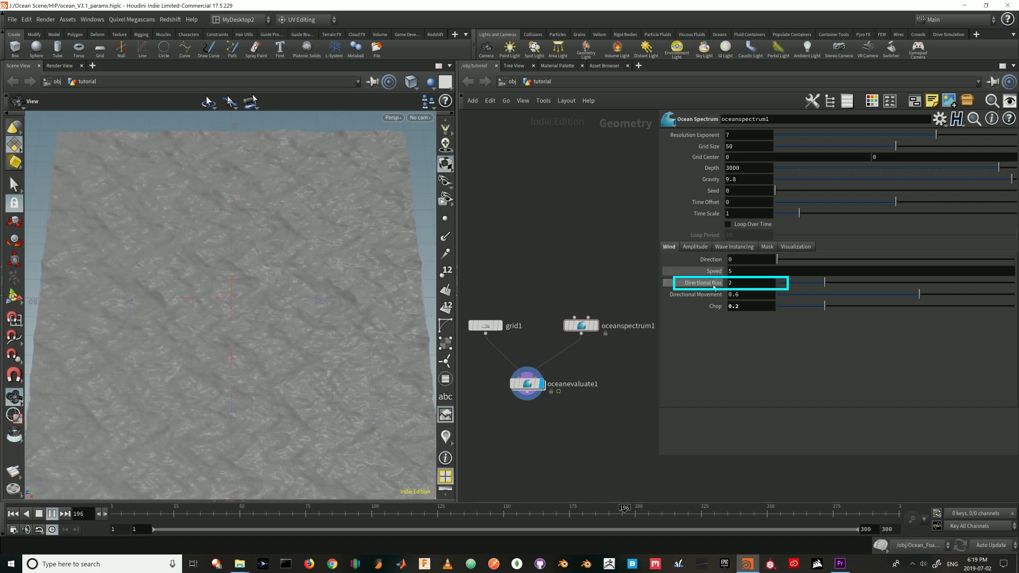
# - Set the ocean spectrum's Directional Bias to 20 and Directional Movement to 1
pyautogui.click(740, 285)
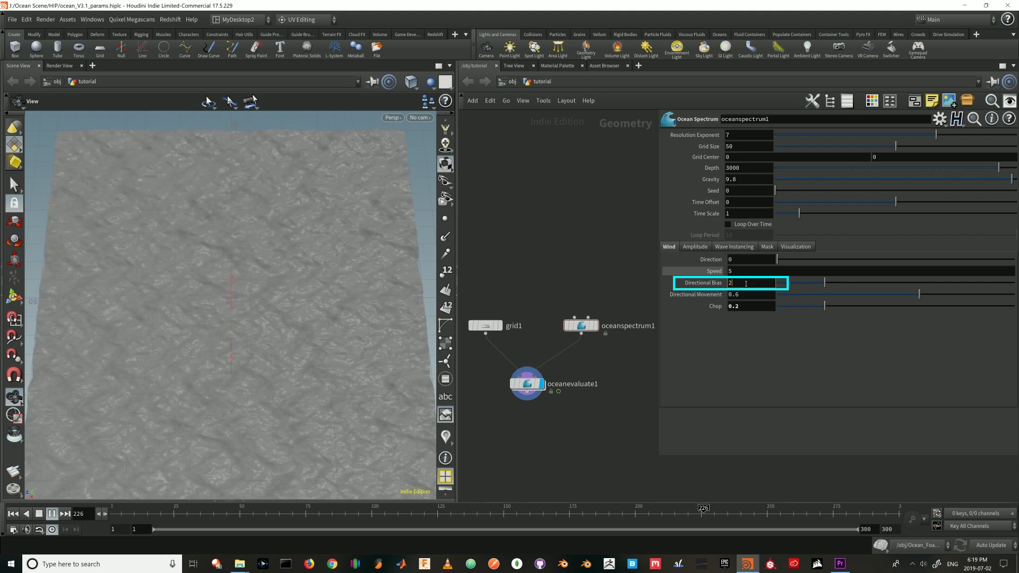
pyautogui.click(752, 295)
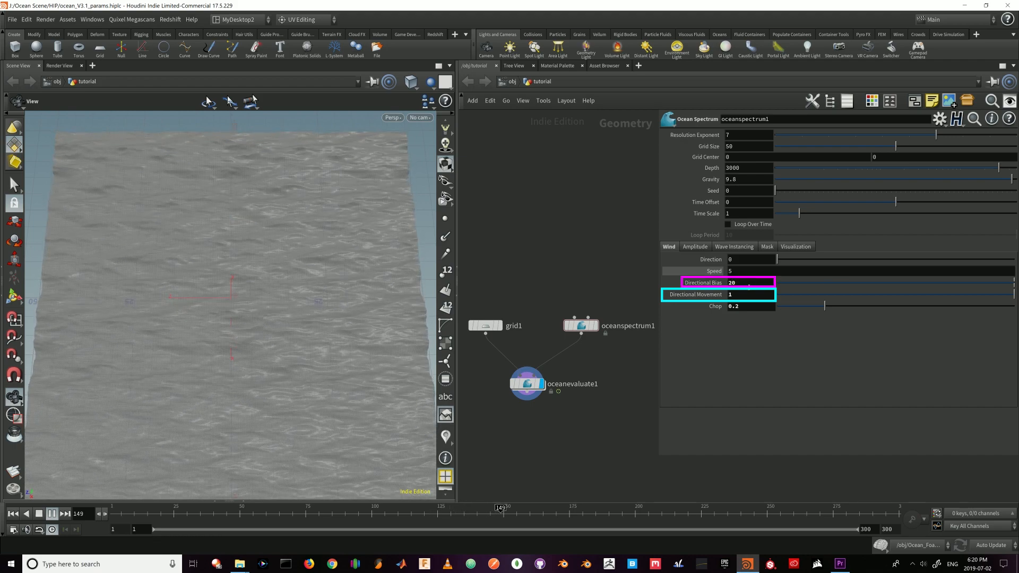
# - Set the ocean spectrum's Directional Movement to 0
pyautogui.click(746, 295)
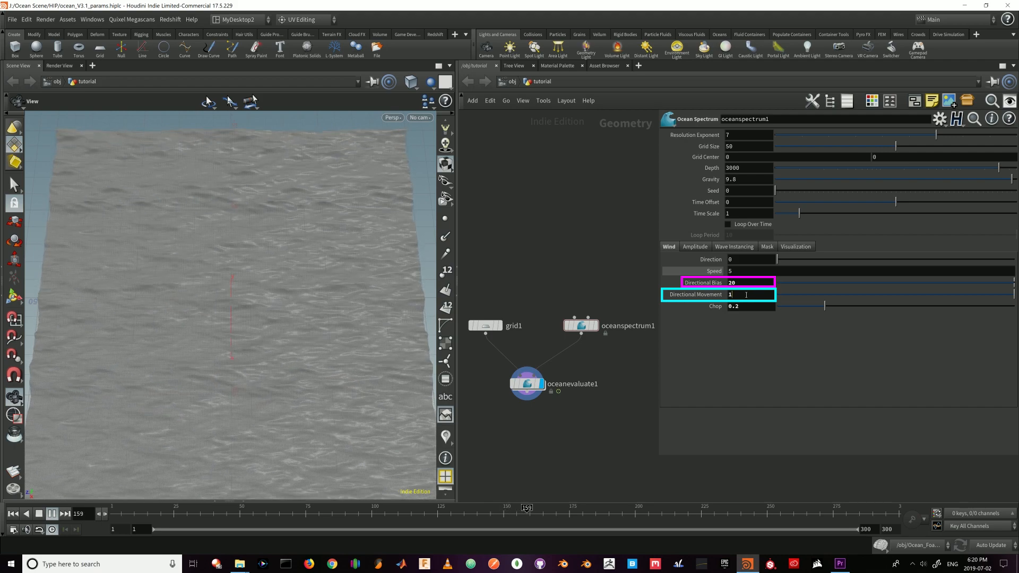
pyautogui.moveTo(746, 295); pyautogui.dragTo(721, 296)
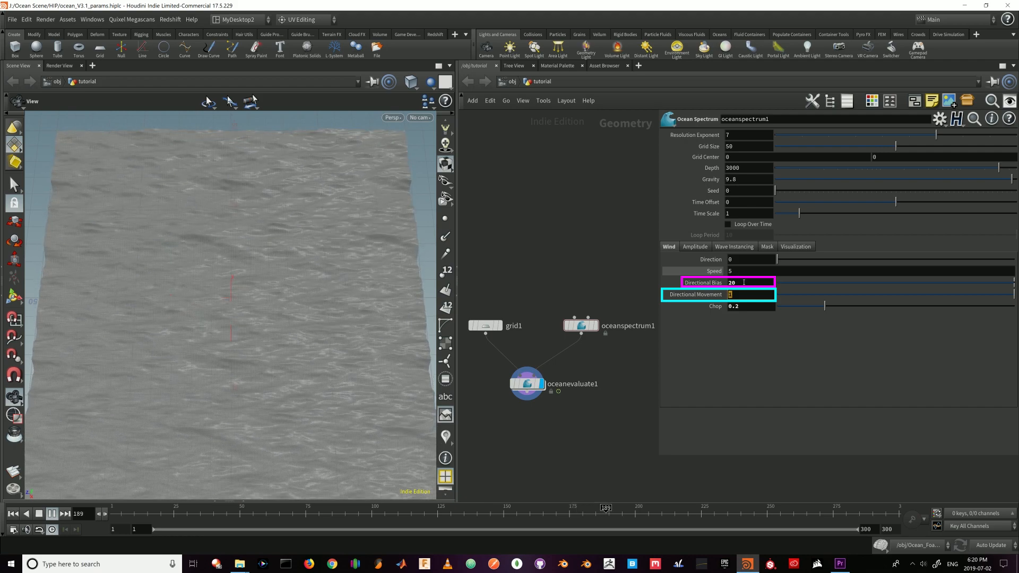
pyautogui.moveTo(338, 276)
pyautogui.mouseDown()
pyautogui.moveTo(323, 279)
pyautogui.moveTo(343, 279)
pyautogui.mouseUp()
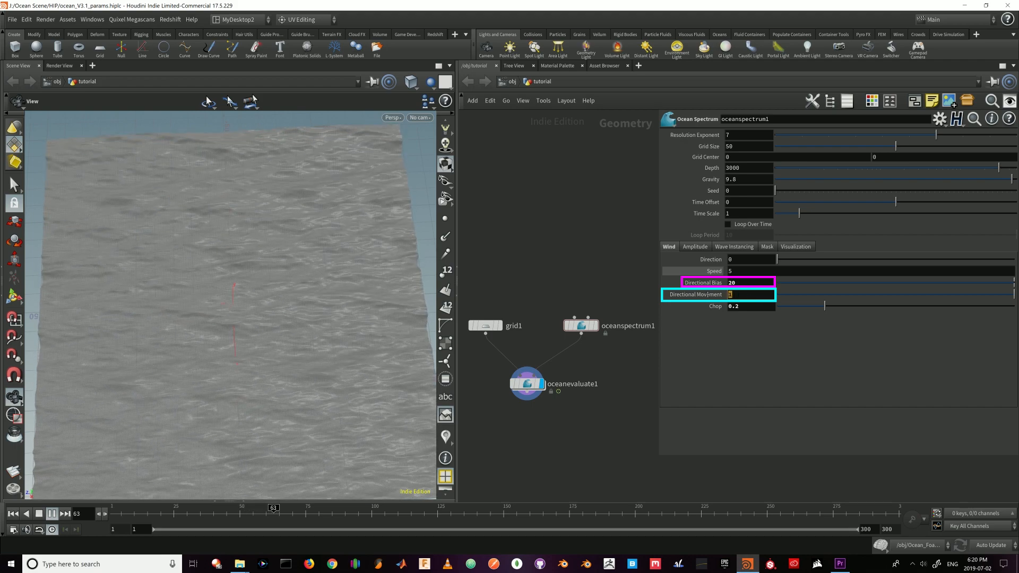
pyautogui.write('0')
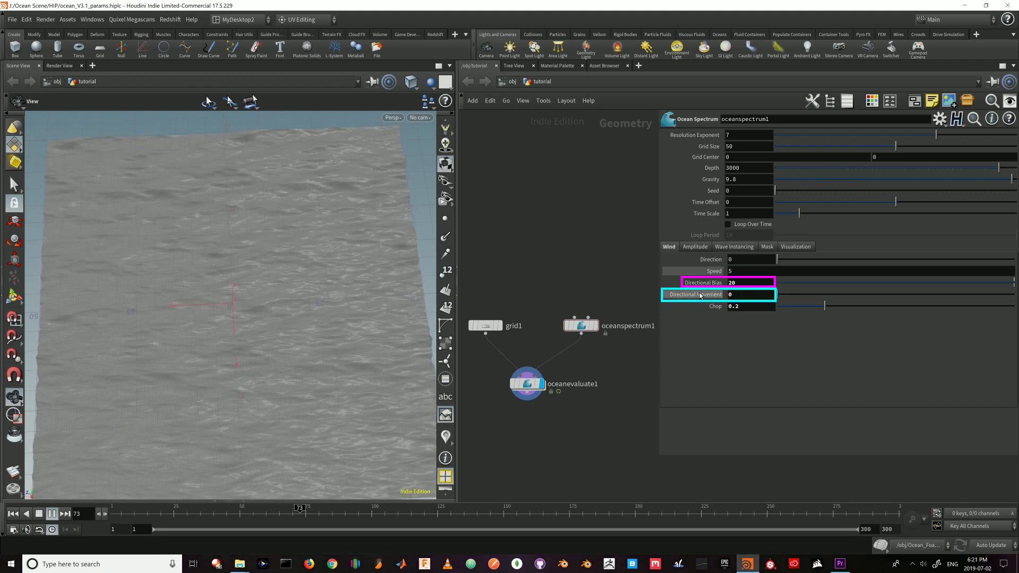
pyautogui.press('Return')
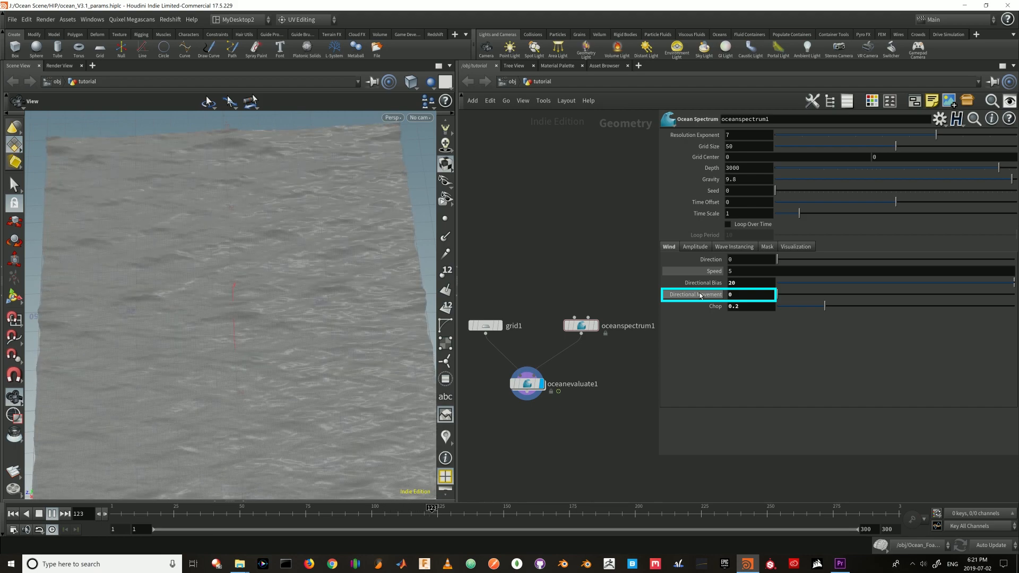
# - Change the wind's Directional Movement to 0.5
pyautogui.moveTo(742, 297); pyautogui.dragTo(727, 298)
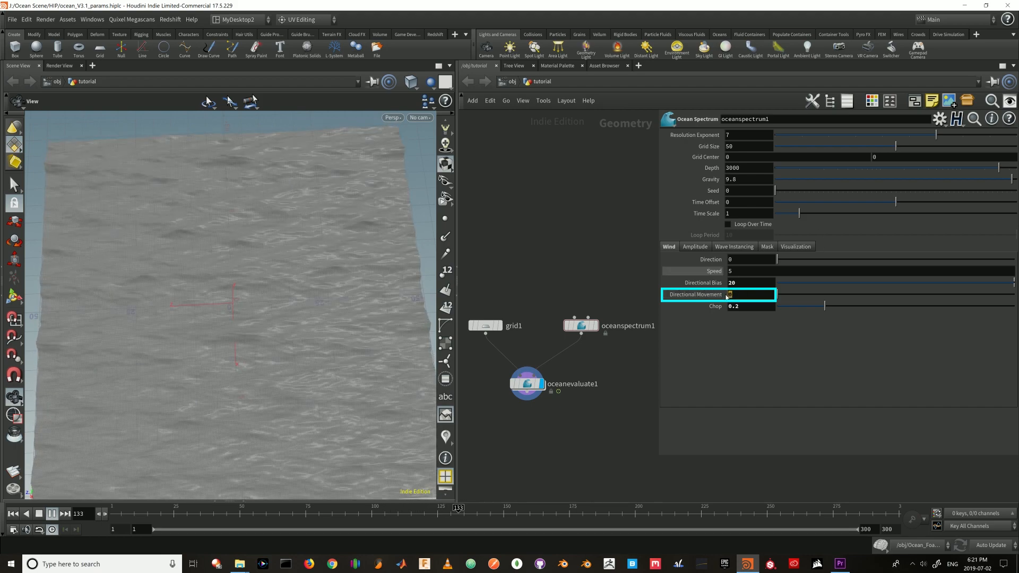
pyautogui.write('0.5')
pyautogui.press('Return')
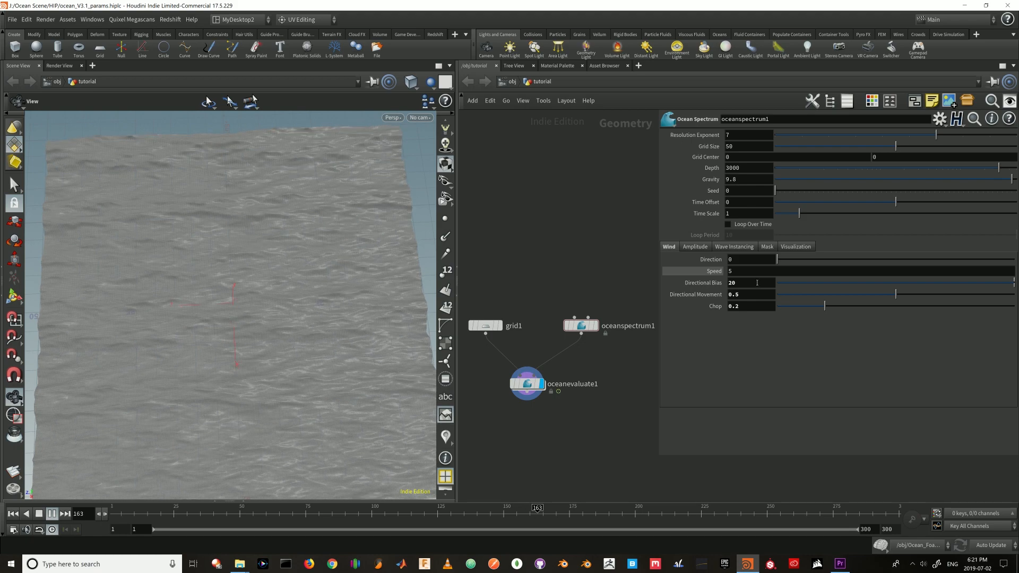
# - Test a wind Directional Bias of 0 and return it to 20
pyautogui.moveTo(757, 283); pyautogui.dragTo(717, 284)
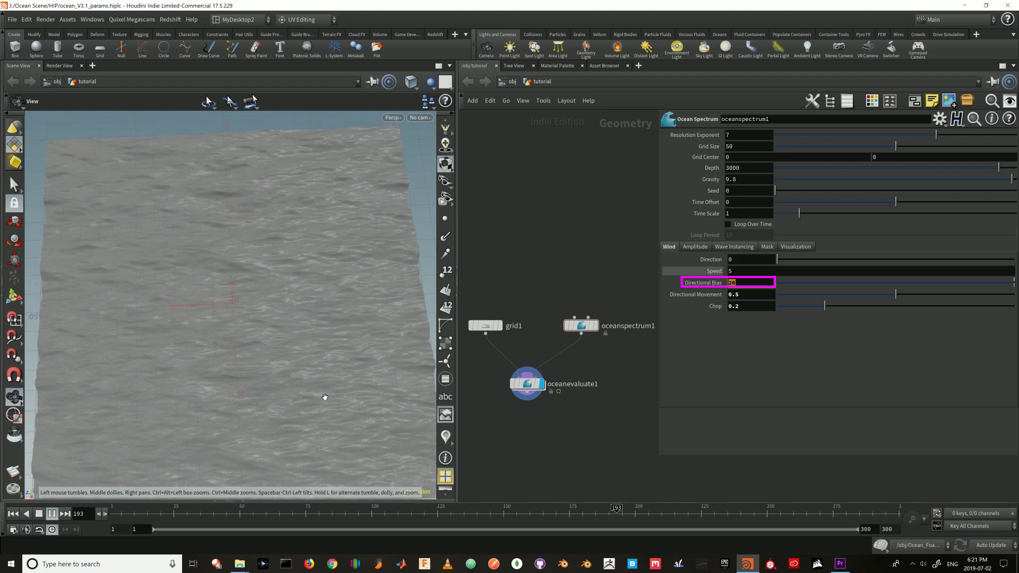
pyautogui.write('0')
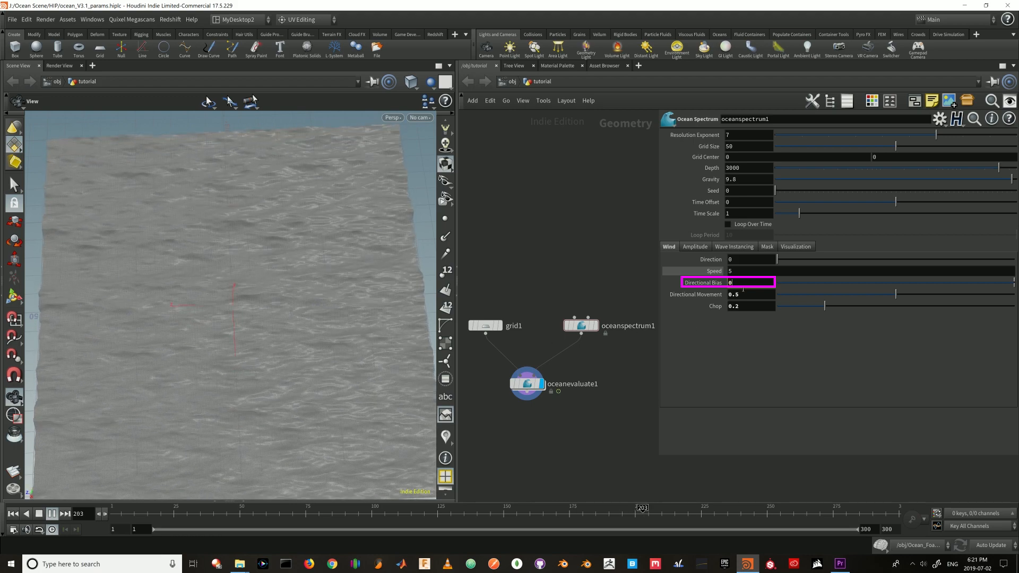
pyautogui.press('Return')
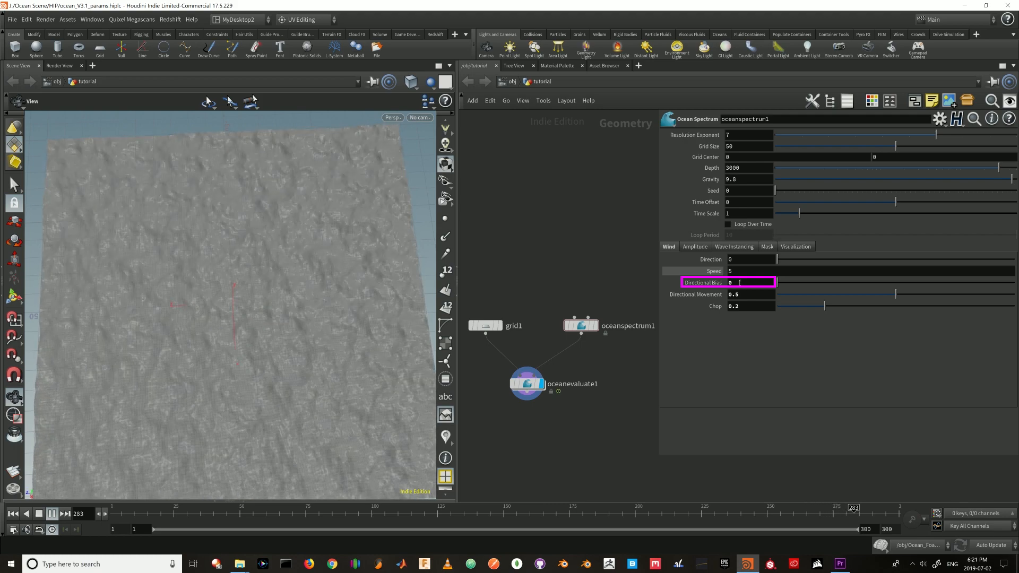
pyautogui.click(740, 283)
pyautogui.write('20')
pyautogui.press('Return')
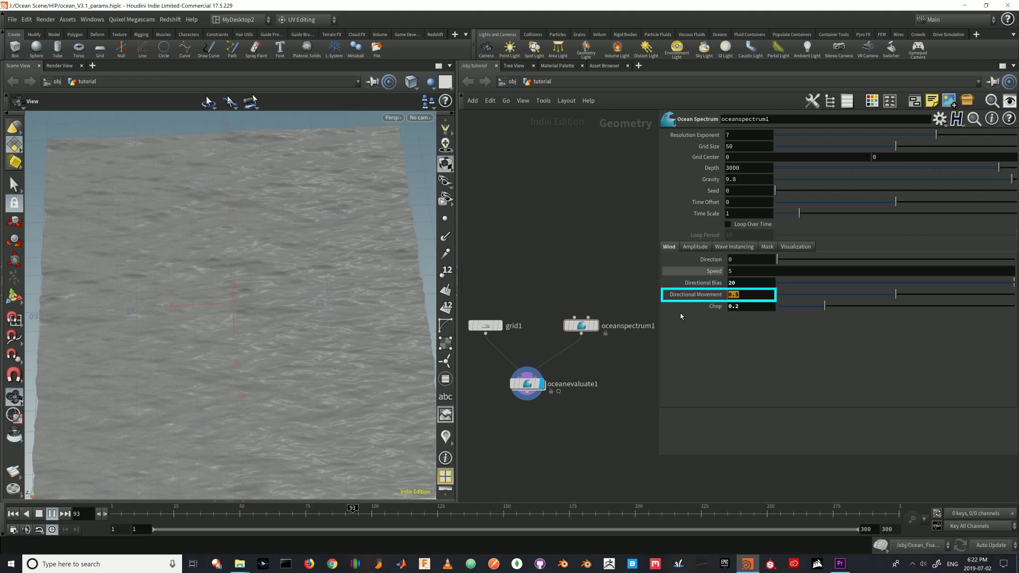
# - Compare the wave motion with Directional Movement at 1 and at 0, leaving it at 0
pyautogui.write('1')
pyautogui.press('Return')
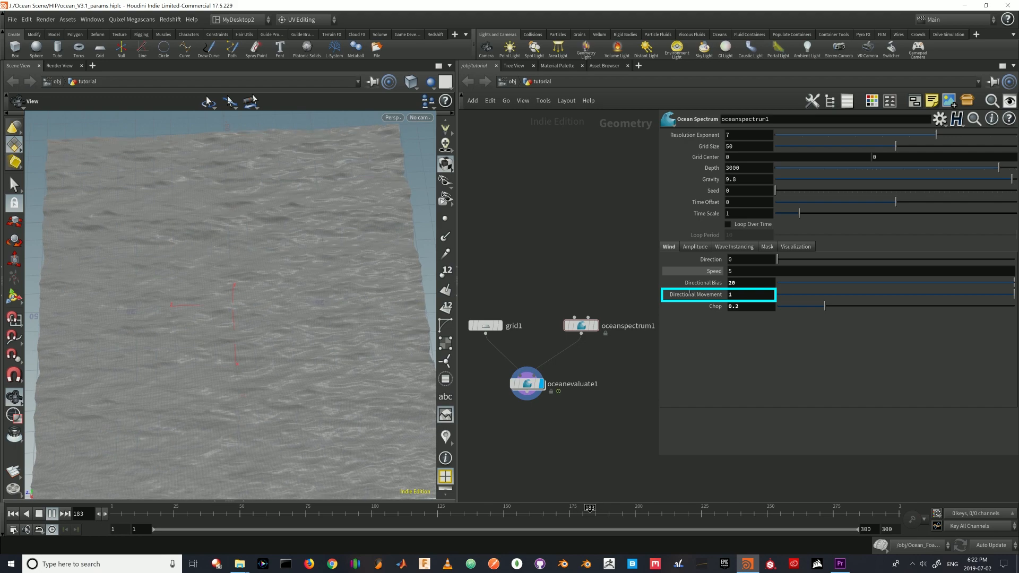
pyautogui.moveTo(690, 292); pyautogui.dragTo(685, 292)
pyautogui.write('0')
pyautogui.press('Return')
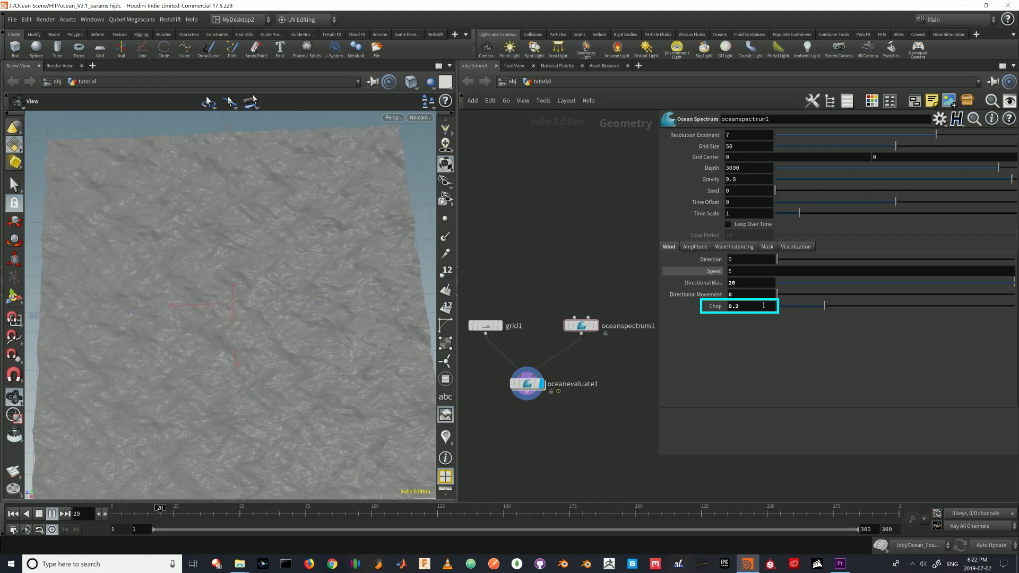
# - Raise the ocean spectrum's wind Chop to 0.7
pyautogui.click(761, 306)
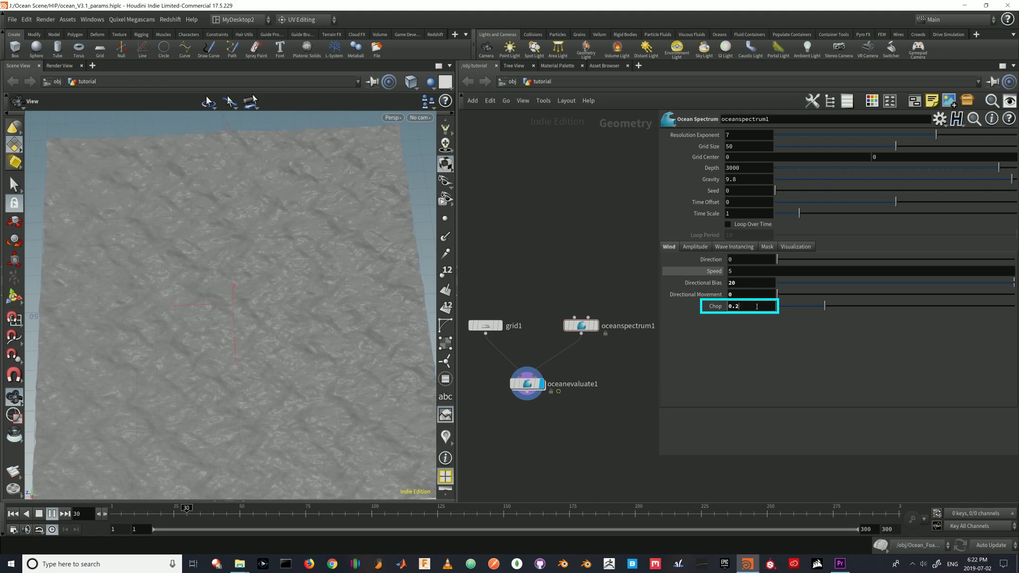
pyautogui.press('BackSpace')
pyautogui.write('4')
pyautogui.press('BackSpace')
pyautogui.write('7')
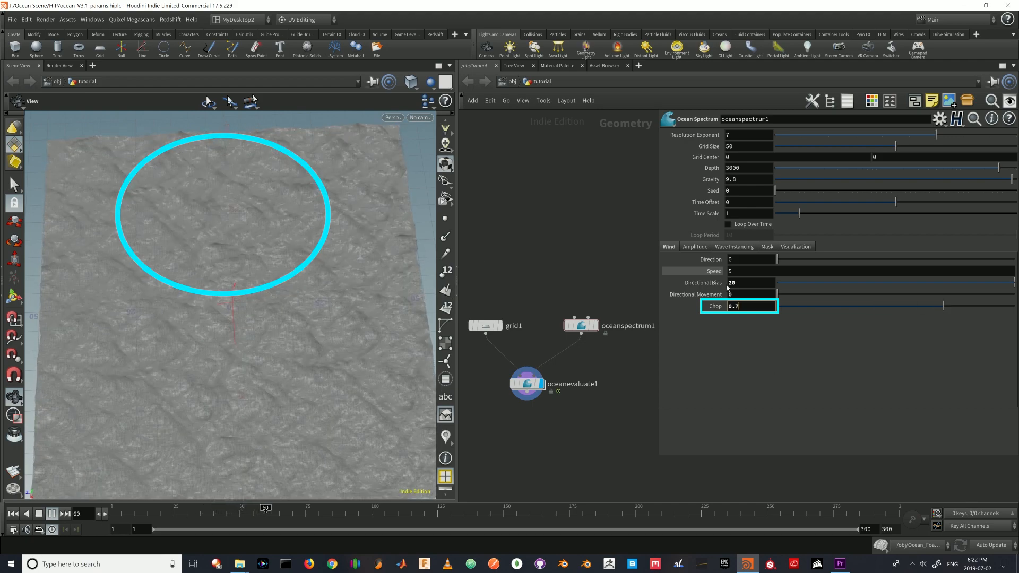
# - Set Directional Movement to 0.5 and view the ocean surface from a low side angle
pyautogui.moveTo(741, 295); pyautogui.dragTo(717, 295)
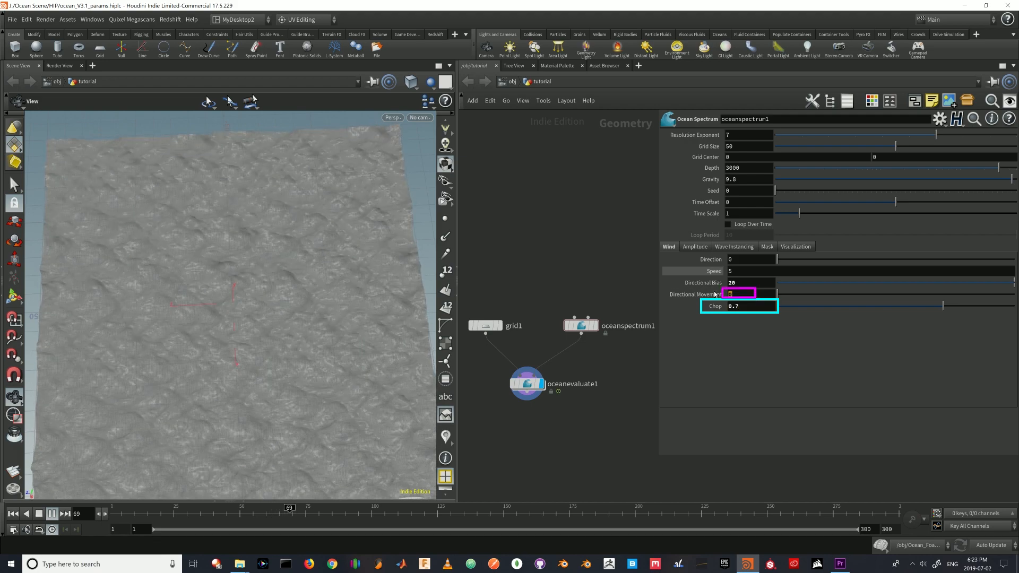
pyautogui.press('Return')
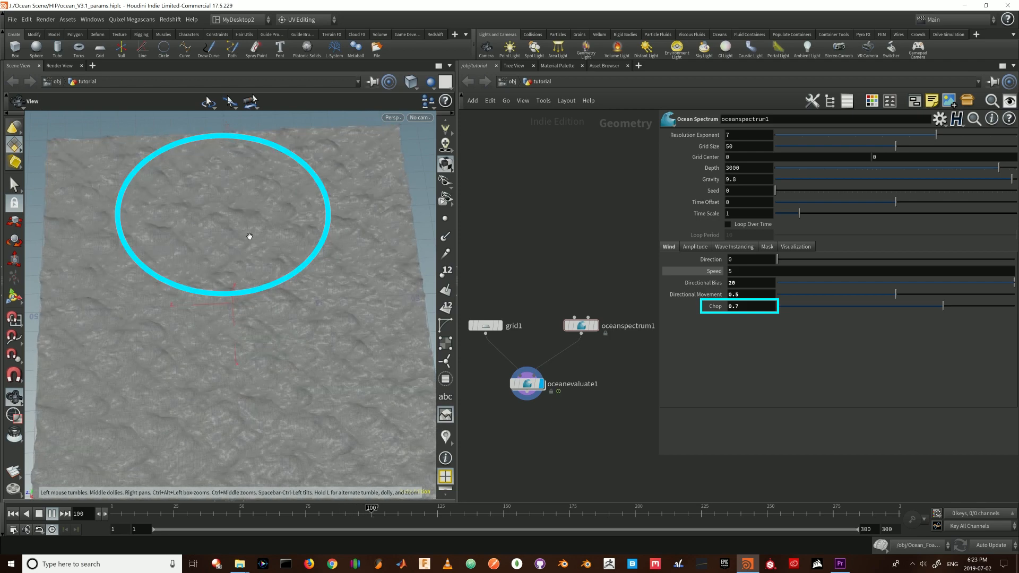
pyautogui.moveTo(248, 316); pyautogui.dragTo(228, 290)
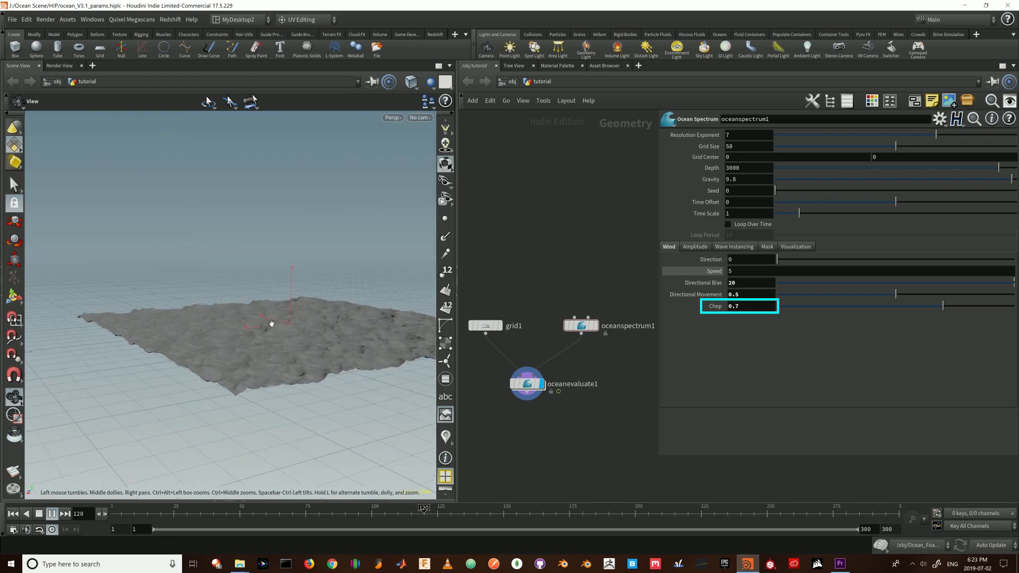
# - Raise the ocean spectrum's wind Chop step by step to 1.2 to test sharper wave peaks
pyautogui.moveTo(271, 320); pyautogui.dragTo(282, 315)
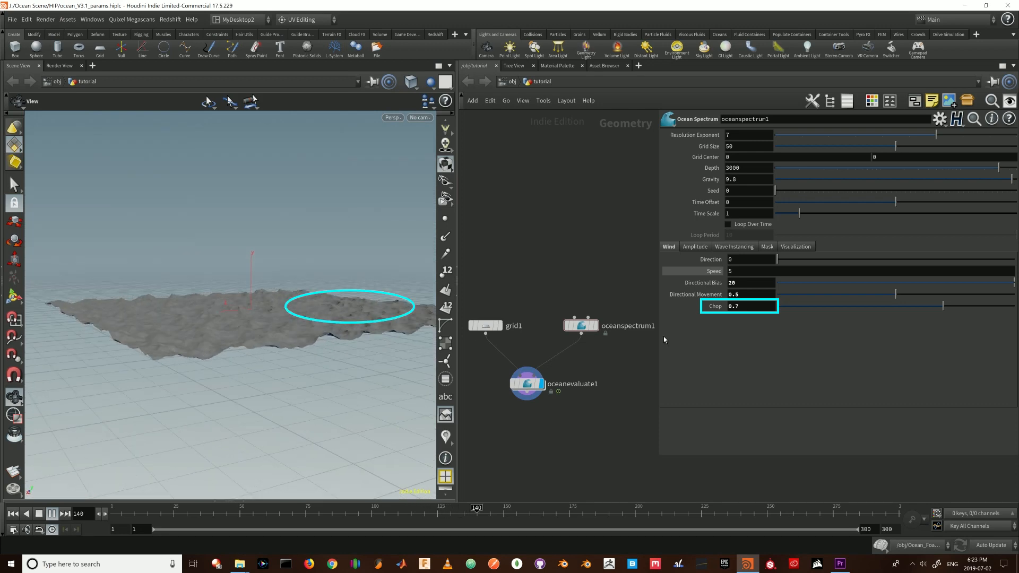
pyautogui.click(746, 308)
pyautogui.press('Up')
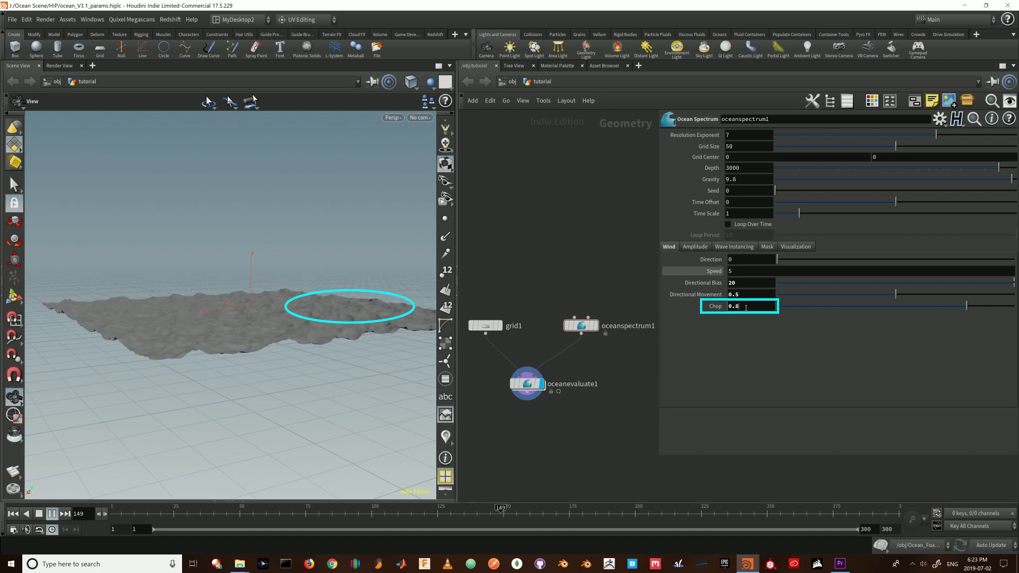
pyautogui.press('Up')
pyautogui.press('Up')
pyautogui.press('Up')
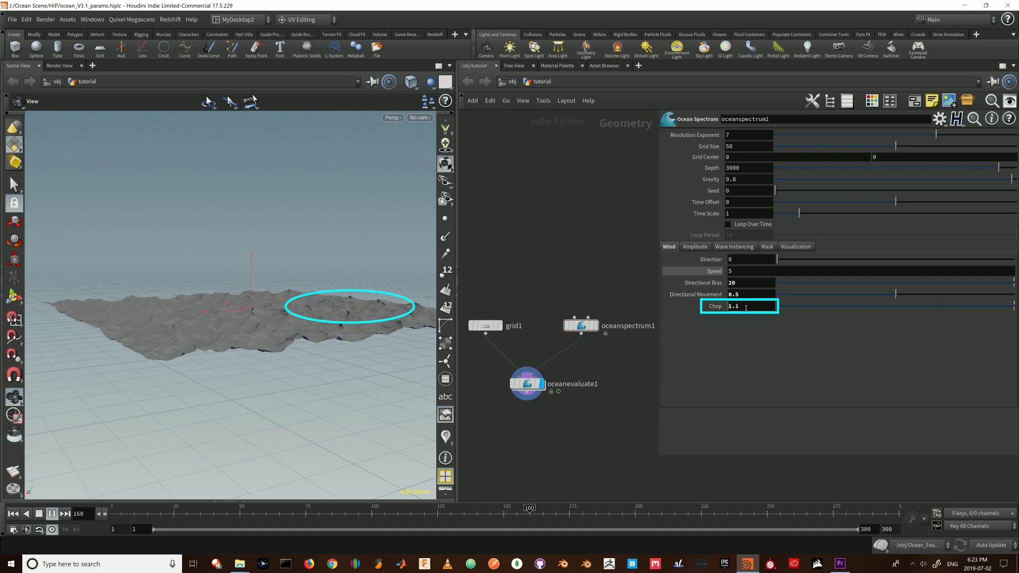
pyautogui.press('Up')
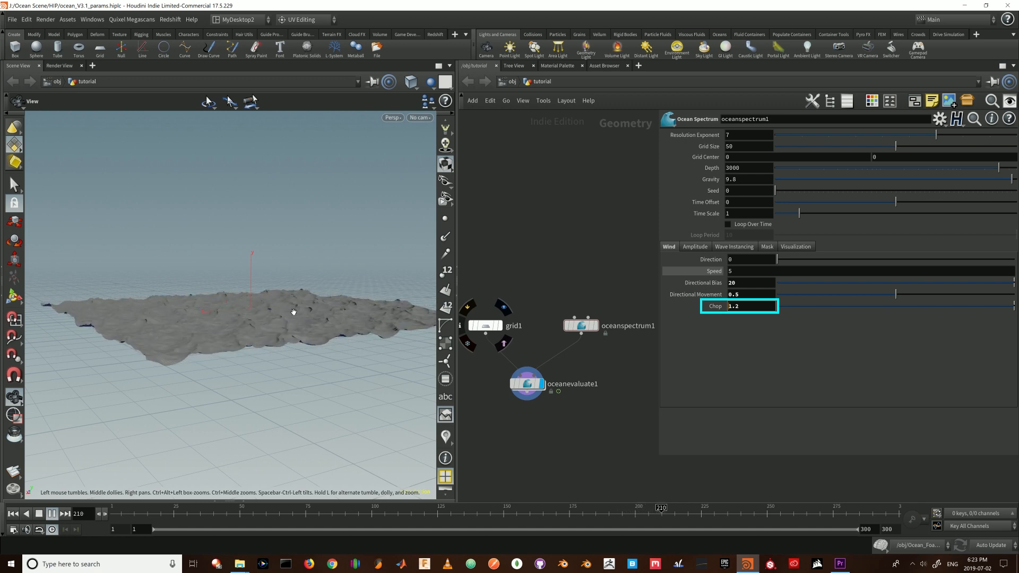
# - Set the ocean spectrum's wind Chop to 0
pyautogui.click(748, 309)
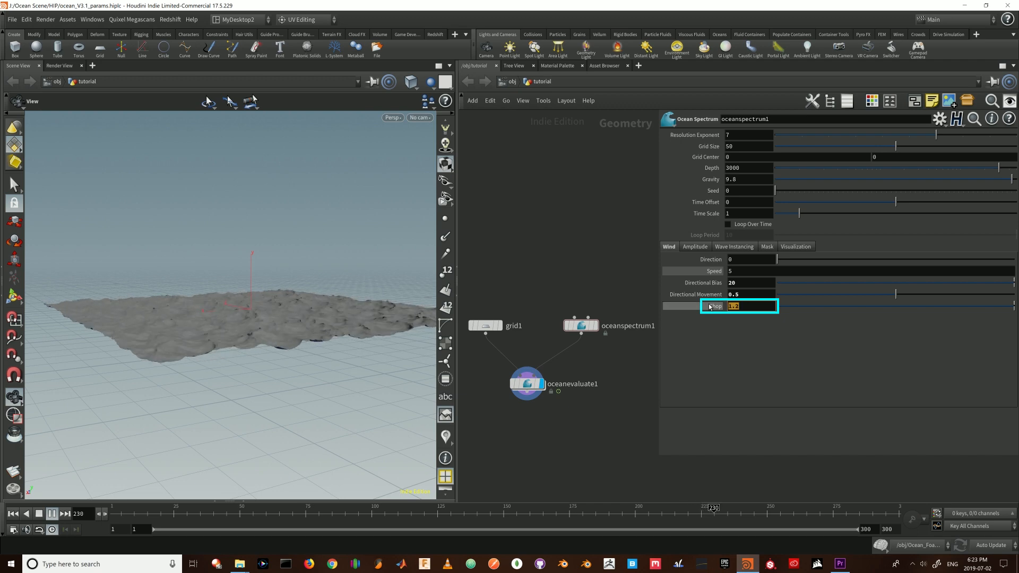
pyautogui.write('0')
pyautogui.press('Return')
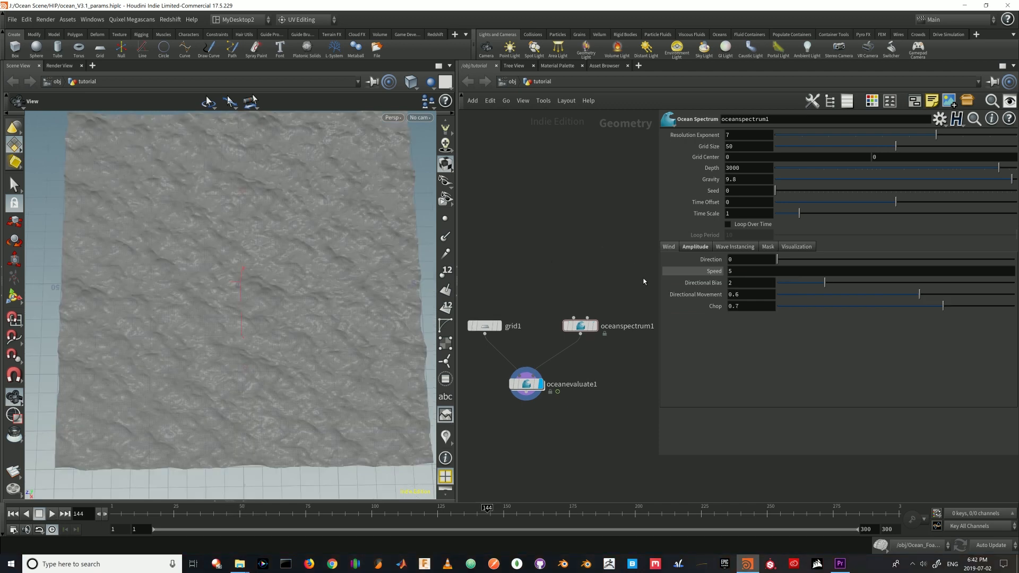
# - Display the ocean spectrum's Amplitude parameters and play the animation, stopping at frame 197
pyautogui.click(699, 247)
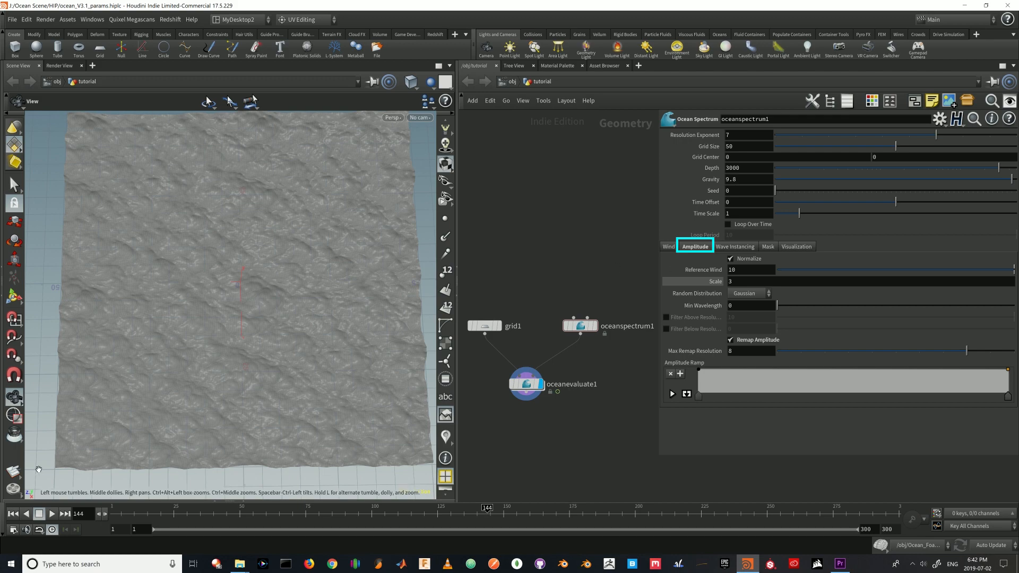
pyautogui.click(56, 514)
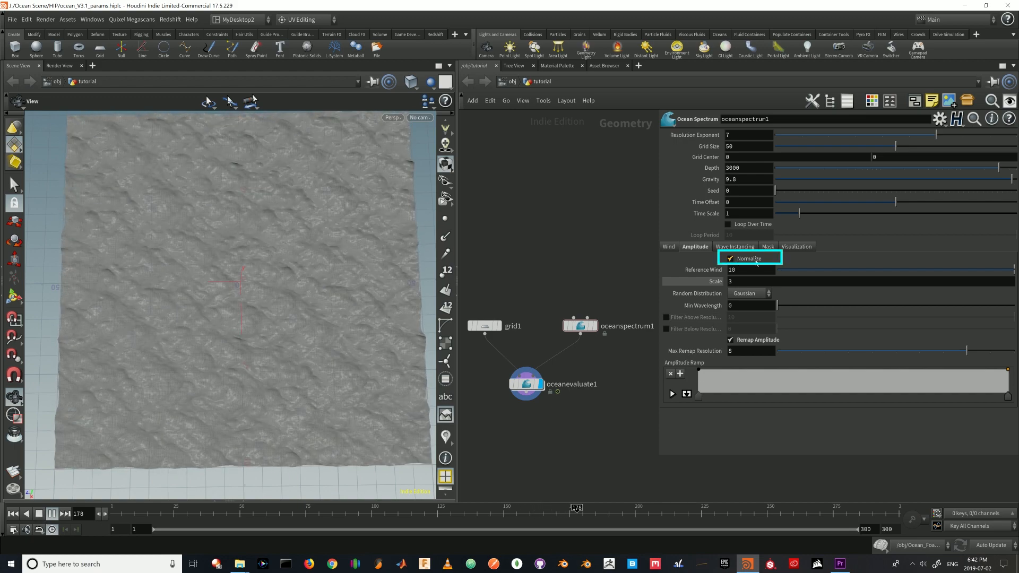
pyautogui.click(42, 514)
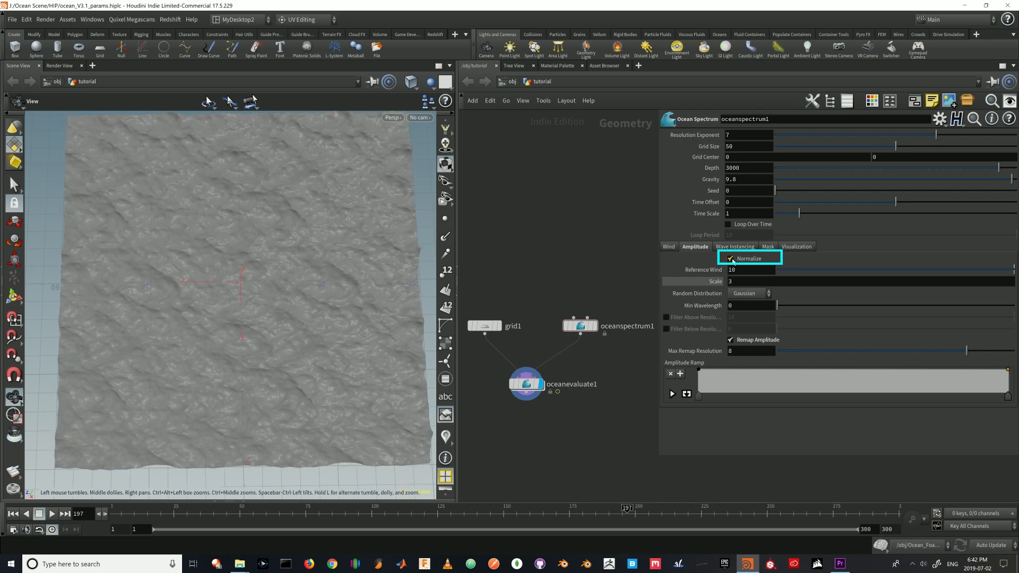
# - Compare the ocean surface with amplitude Normalize disabled and enabled, leaving it enabled
pyautogui.click(731, 259)
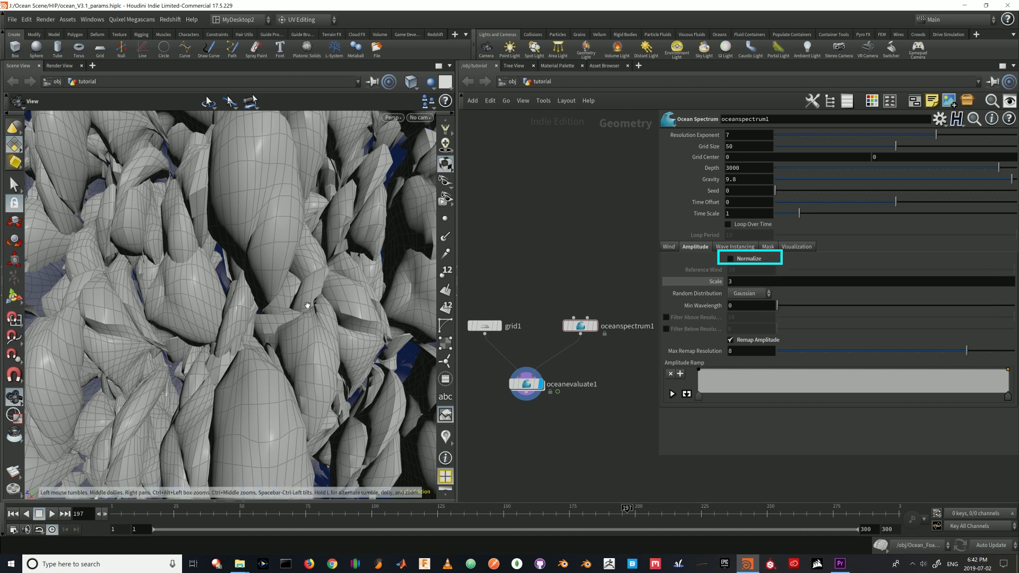
pyautogui.scroll(-5, 307, 306)
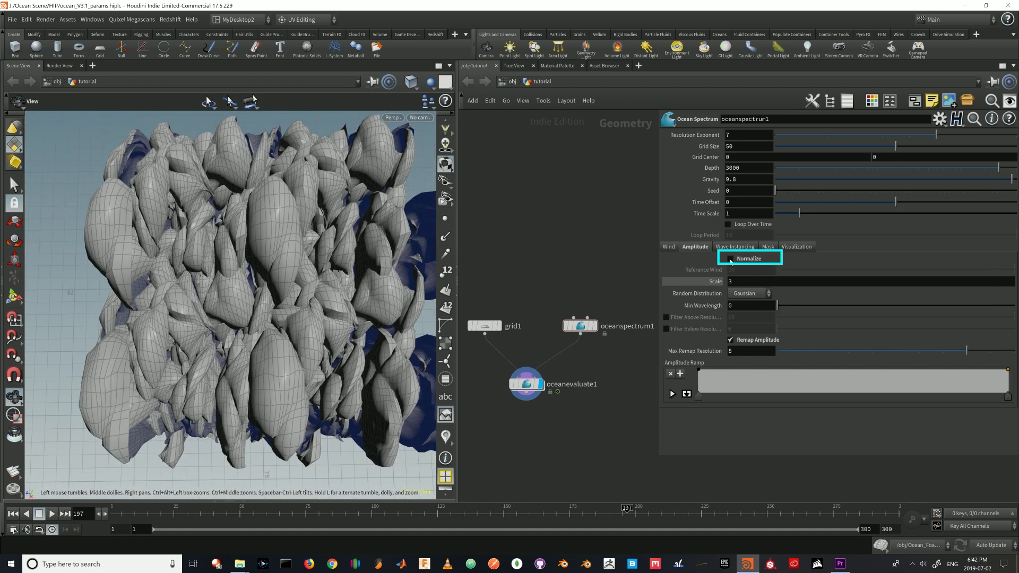
pyautogui.click(731, 259)
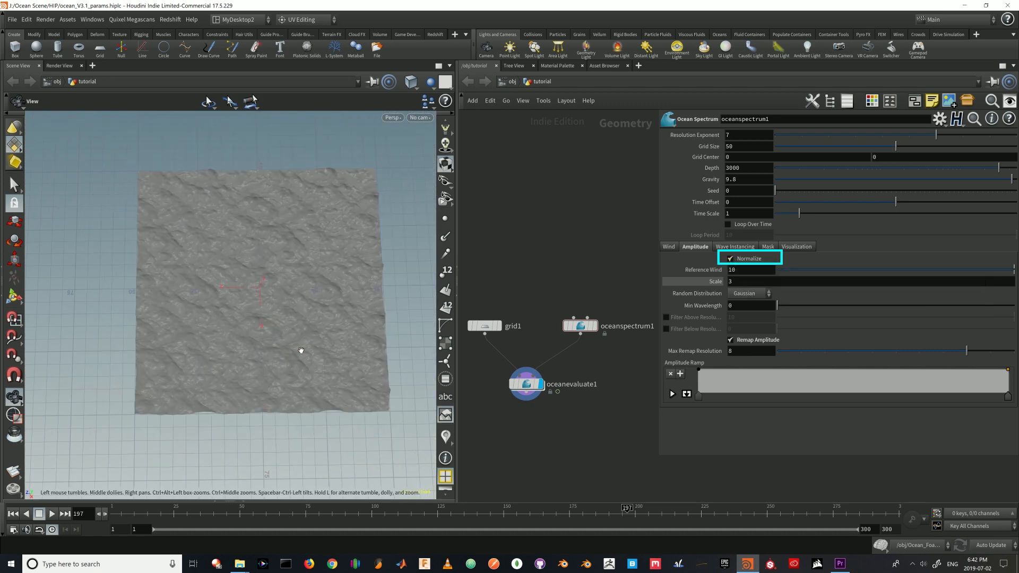
pyautogui.moveTo(302, 351); pyautogui.dragTo(282, 398)
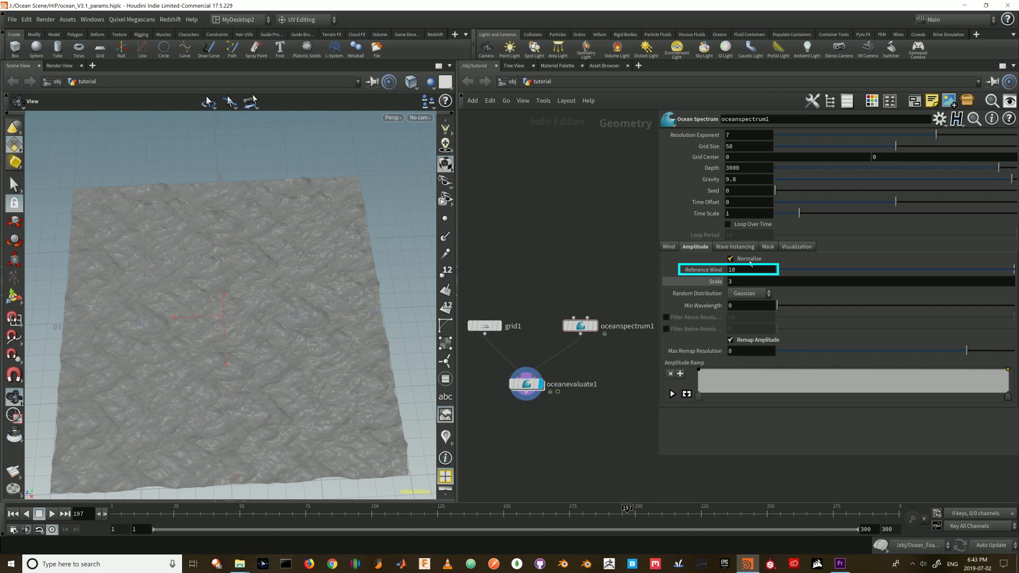
pyautogui.moveTo(750, 263)
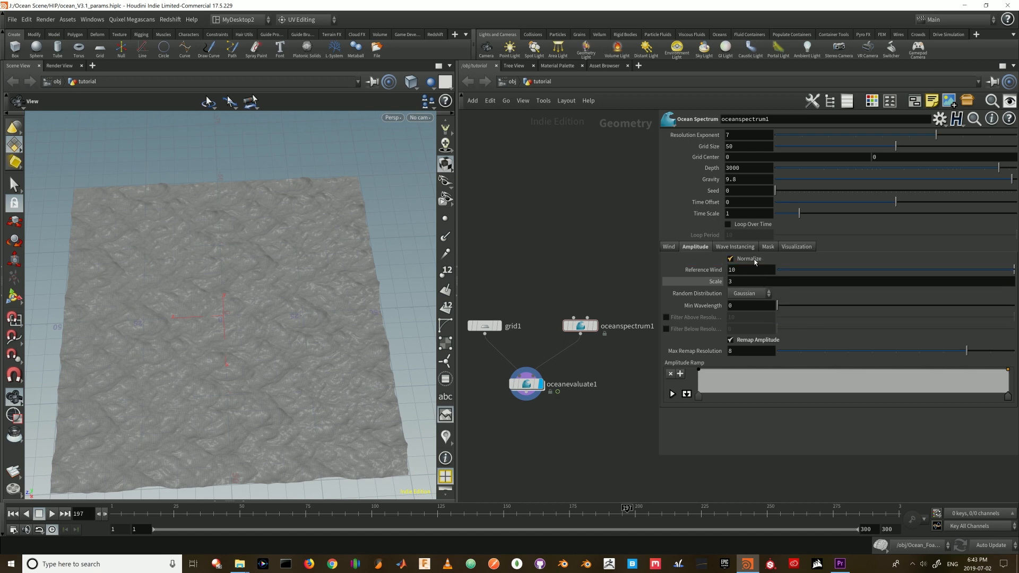
pyautogui.click(731, 259)
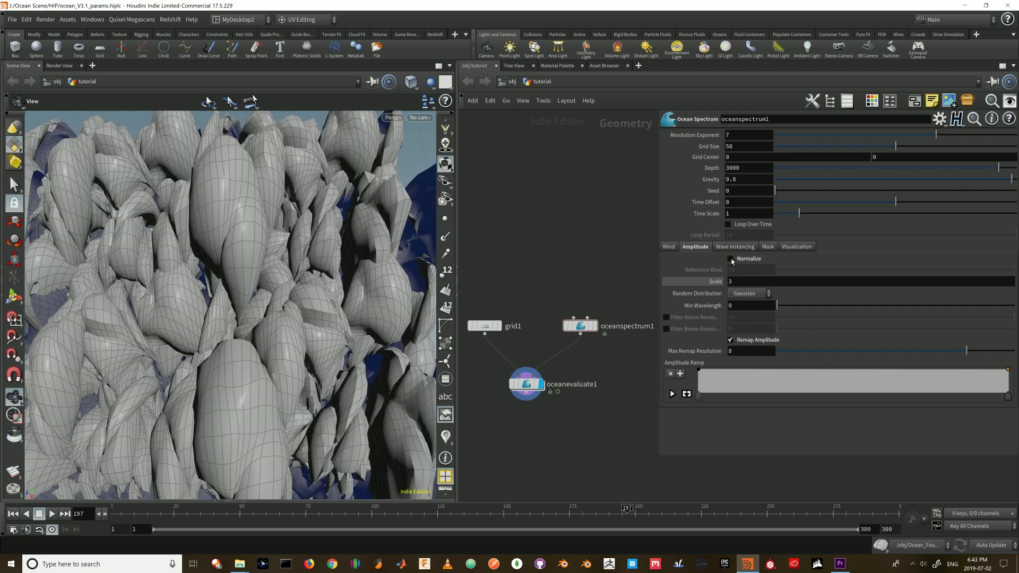
pyautogui.click(731, 259)
pyautogui.click(732, 259)
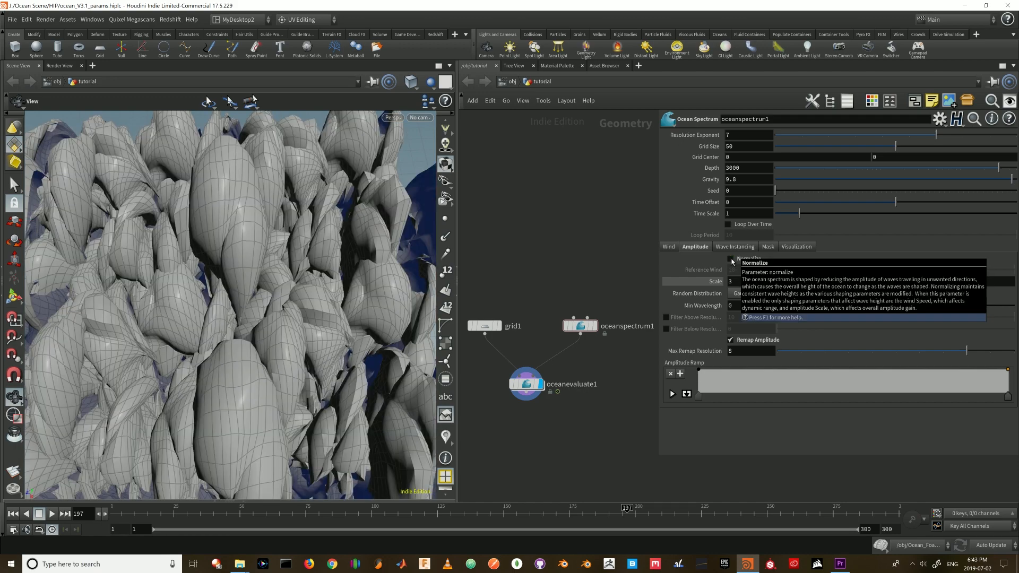
pyautogui.click(731, 259)
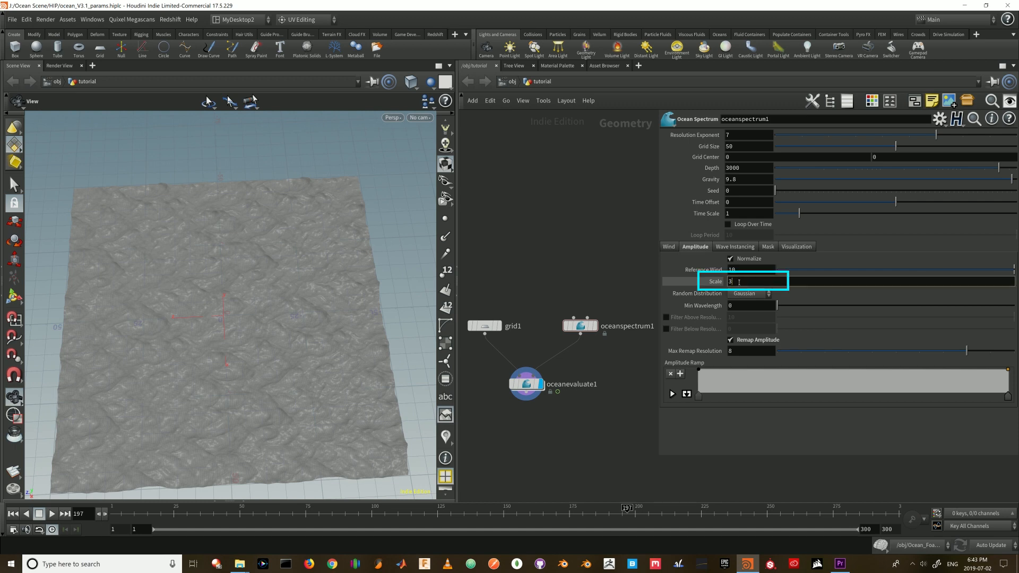
# - Test an amplitude Scale of up to 6.7 from a low view angle and revert it to the default of 3
pyautogui.moveTo(266, 330); pyautogui.dragTo(192, 269)
pyautogui.click(744, 280)
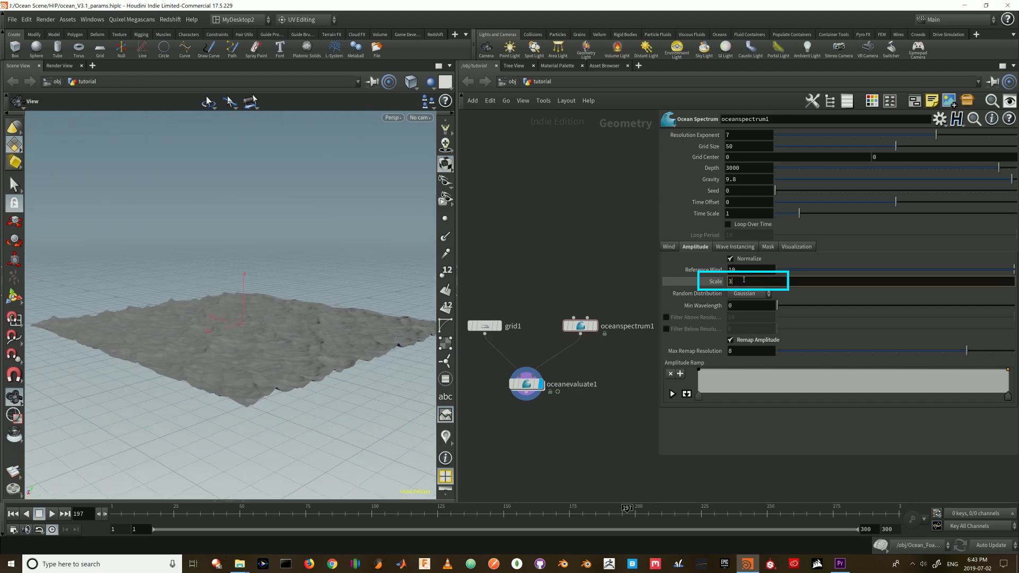
pyautogui.scroll(11, 744, 281)
pyautogui.scroll(20, 744, 280)
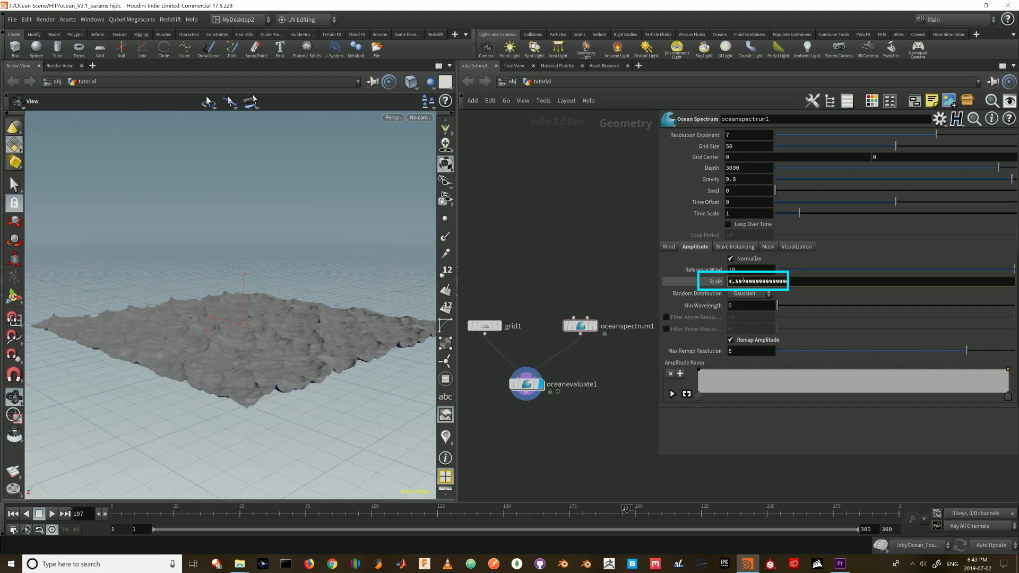
pyautogui.scroll(4, 744, 282)
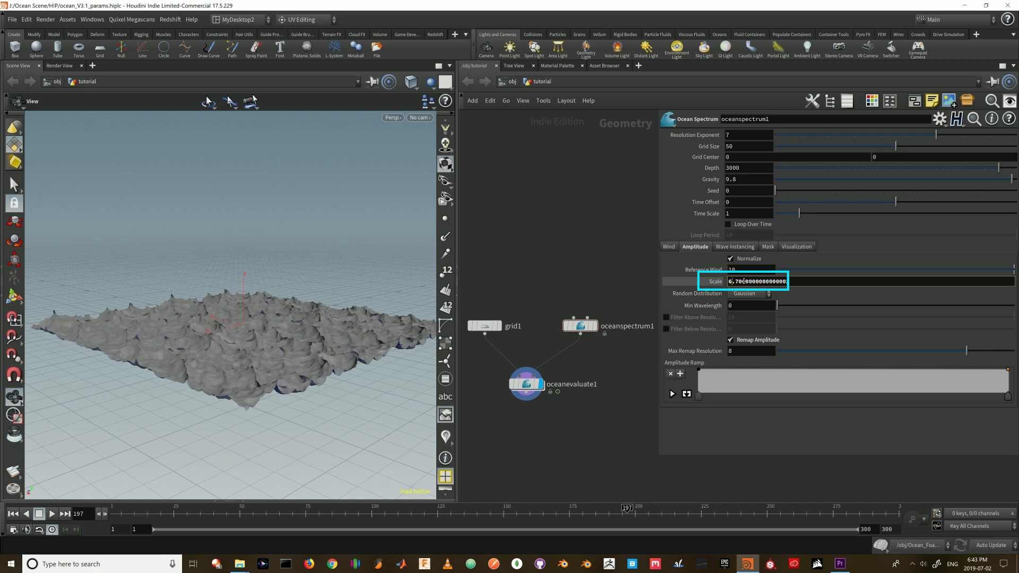
pyautogui.rightClick(702, 280)
pyautogui.click(722, 438)
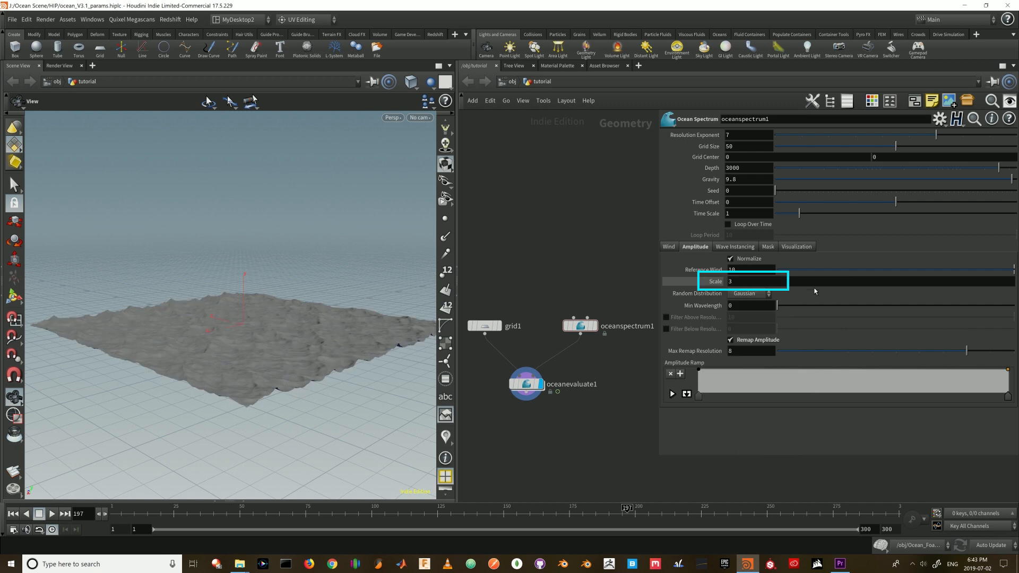
# - Compare the Uniform and Gaussian Random Distribution options on the ocean surface, leaving Gaussian selected
pyautogui.moveTo(253, 278); pyautogui.dragTo(400, 320)
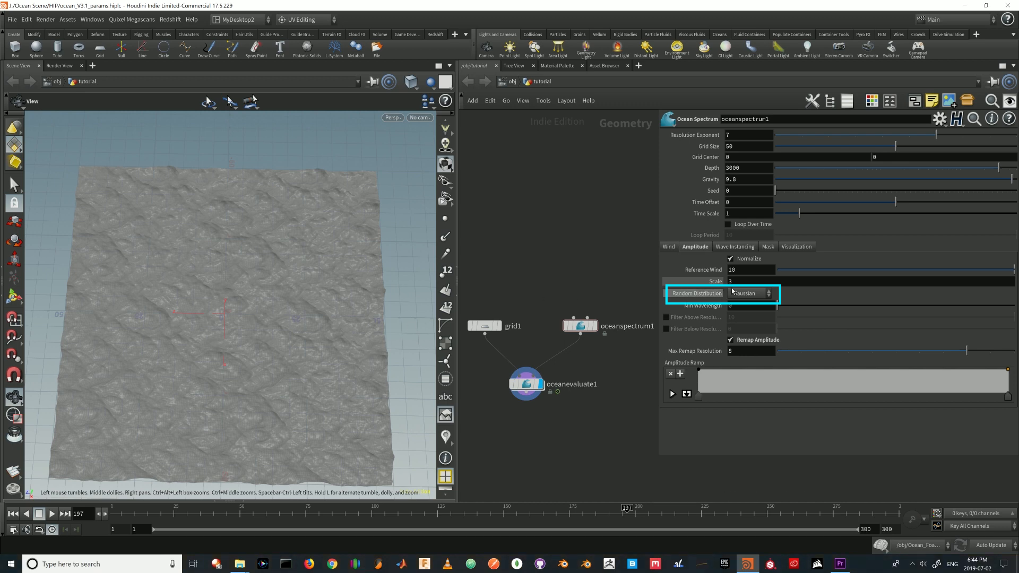
pyautogui.click(752, 301)
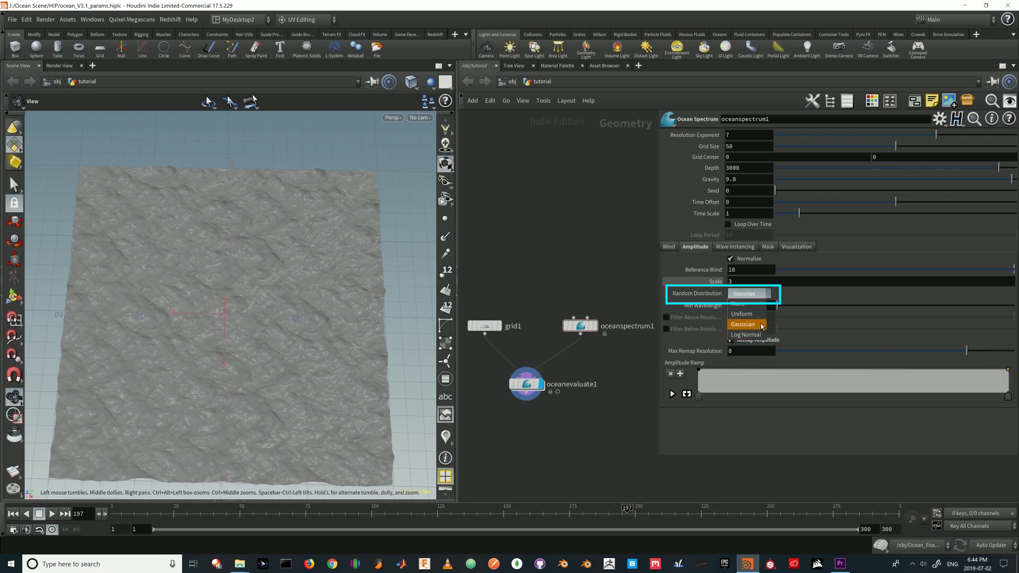
pyautogui.click(744, 314)
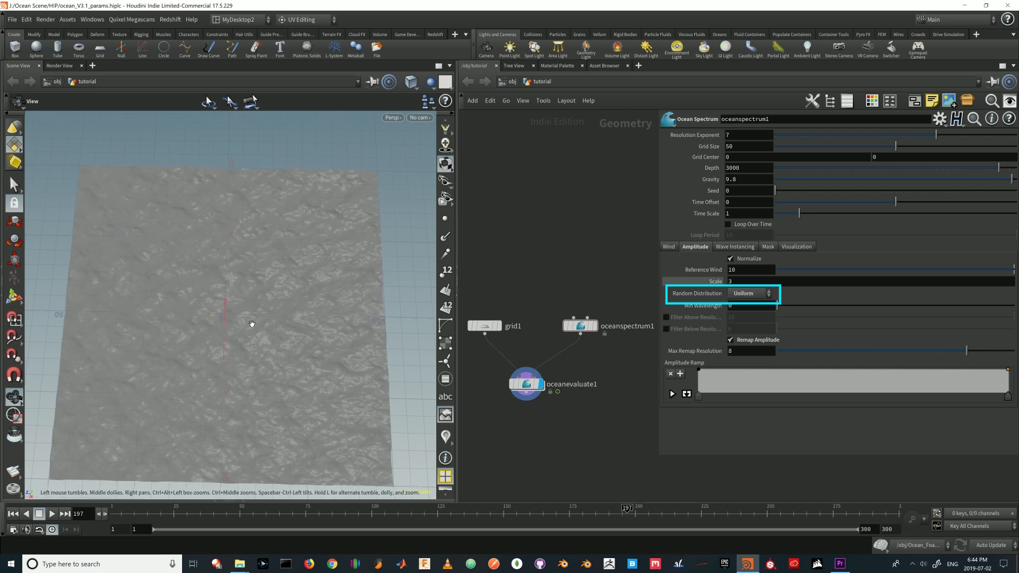
pyautogui.press('Up')
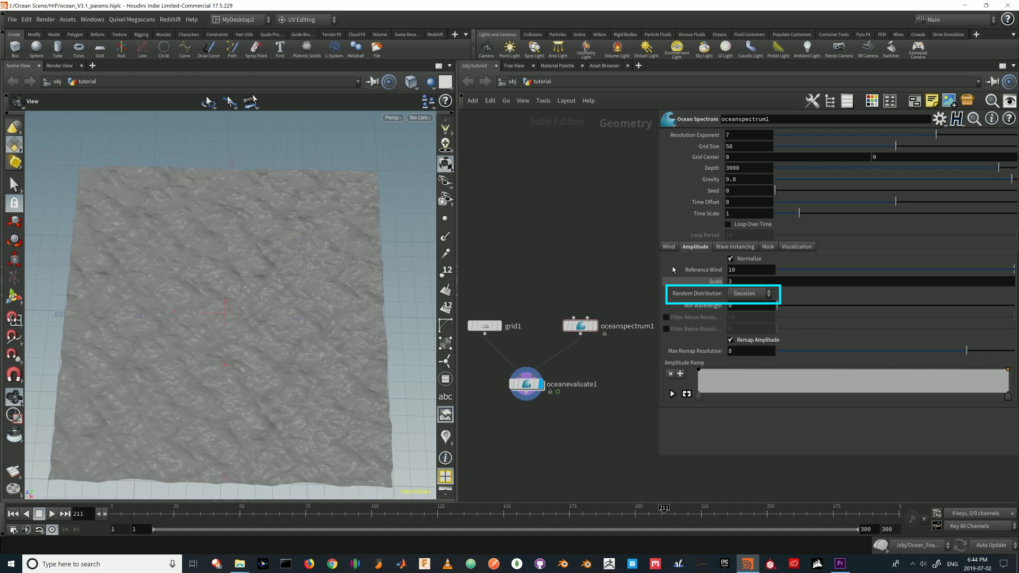
pyautogui.click(771, 300)
pyautogui.click(743, 314)
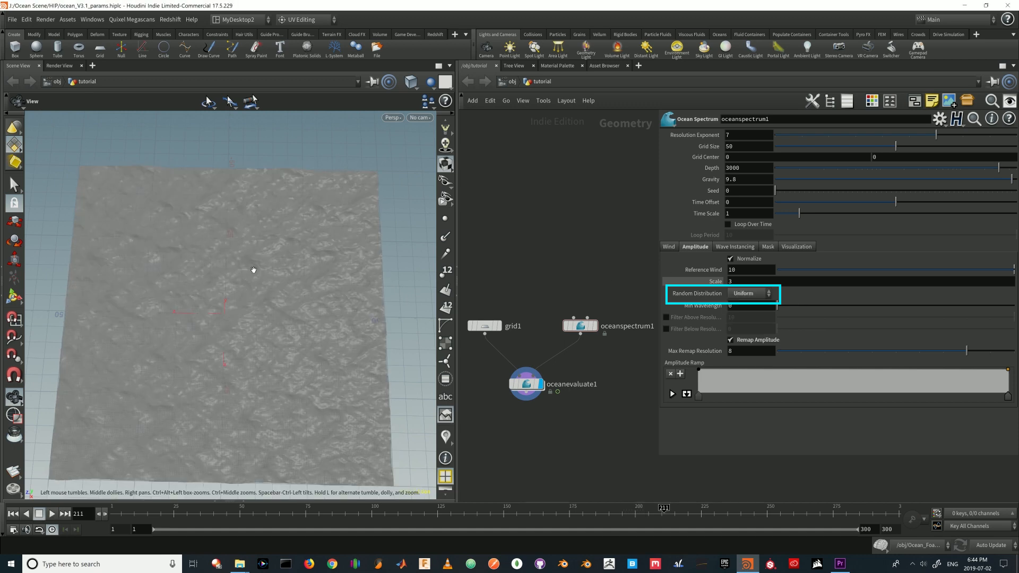
pyautogui.click(757, 298)
pyautogui.click(745, 325)
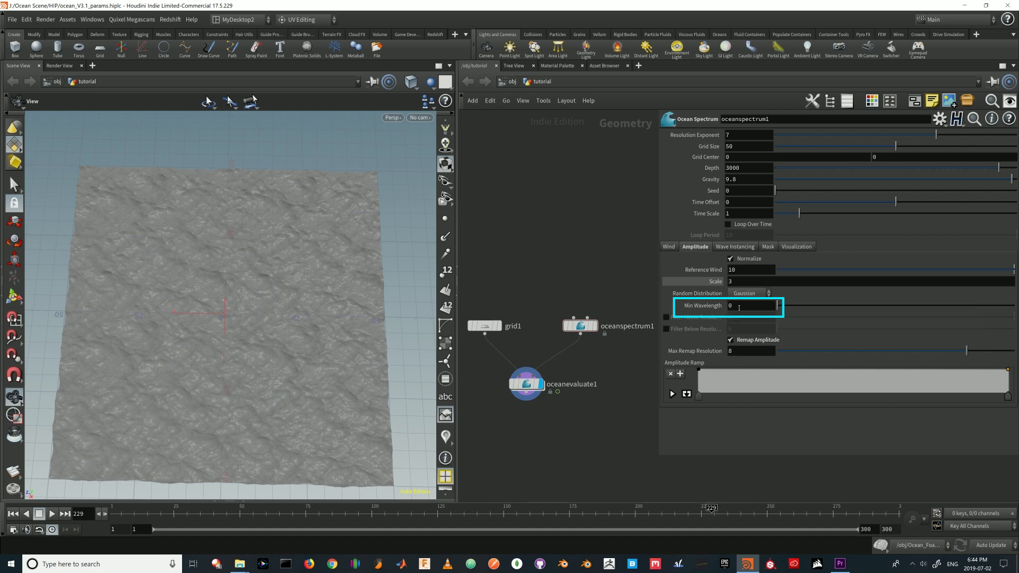
# - Test a Min Wavelength of 0.2 and 0.6 on the ocean spectrum and return it to 0
pyautogui.click(739, 308)
pyautogui.write('.2')
pyautogui.scroll(2, 739, 308)
pyautogui.scroll(2, 741, 308)
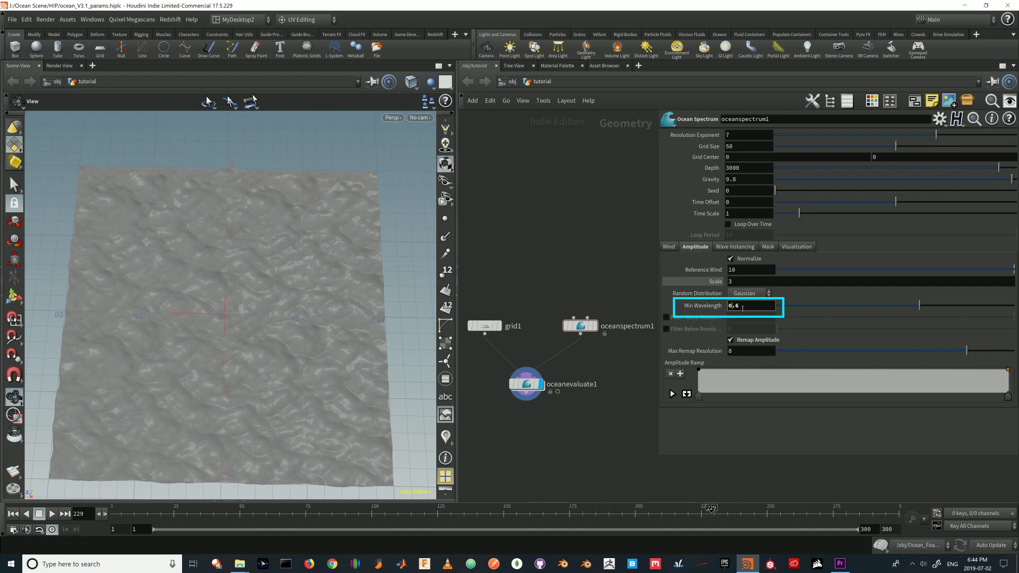
pyautogui.moveTo(255, 281); pyautogui.dragTo(294, 332)
pyautogui.doubleClick(735, 306)
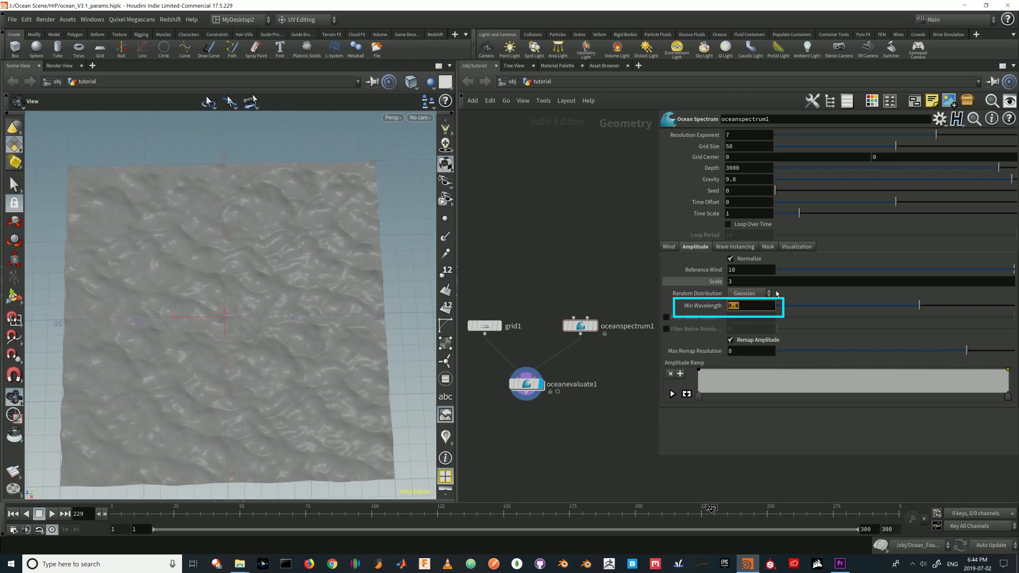
pyautogui.write('0')
pyautogui.press('Return')
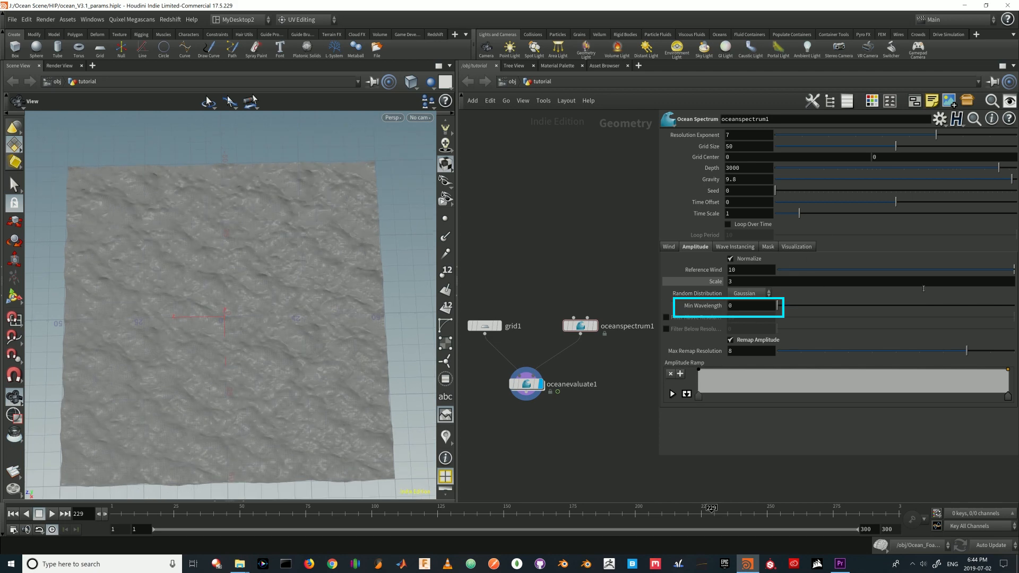
# - Enable the Filter Above Resolution and Filter Below Resolution options of the ocean spectrum
pyautogui.click(666, 317)
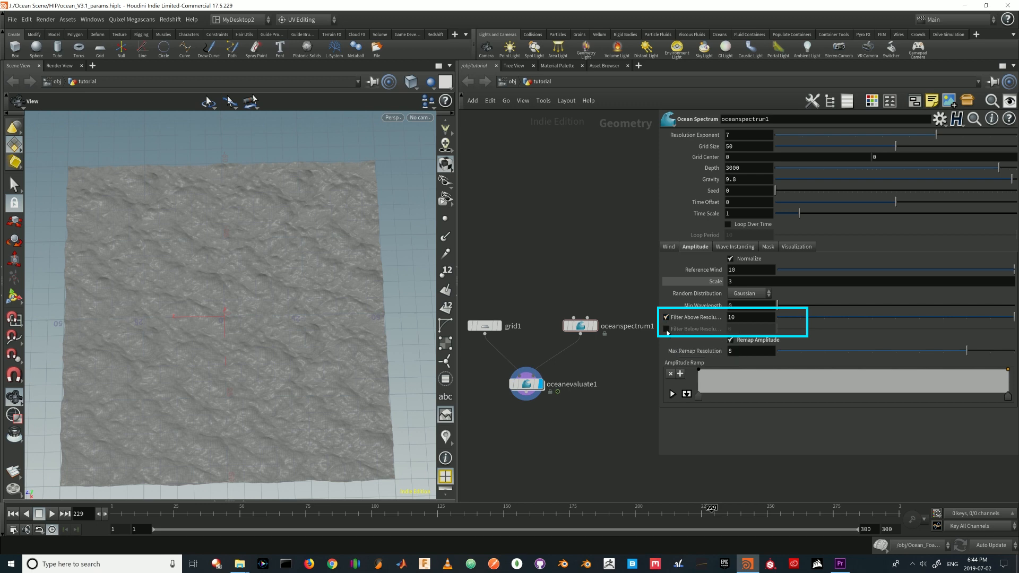
pyautogui.click(667, 330)
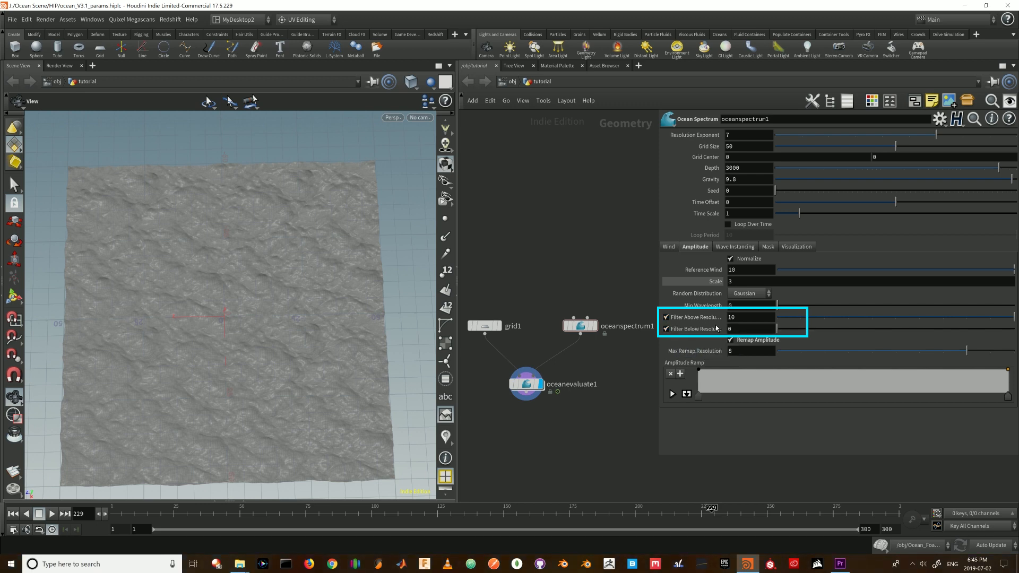
# - Test Filter Above Resolution values of 8, 4 and 6, and return it to 10
pyautogui.click(742, 319)
pyautogui.write('8')
pyautogui.press('Return')
pyautogui.scroll(-4, 740, 320)
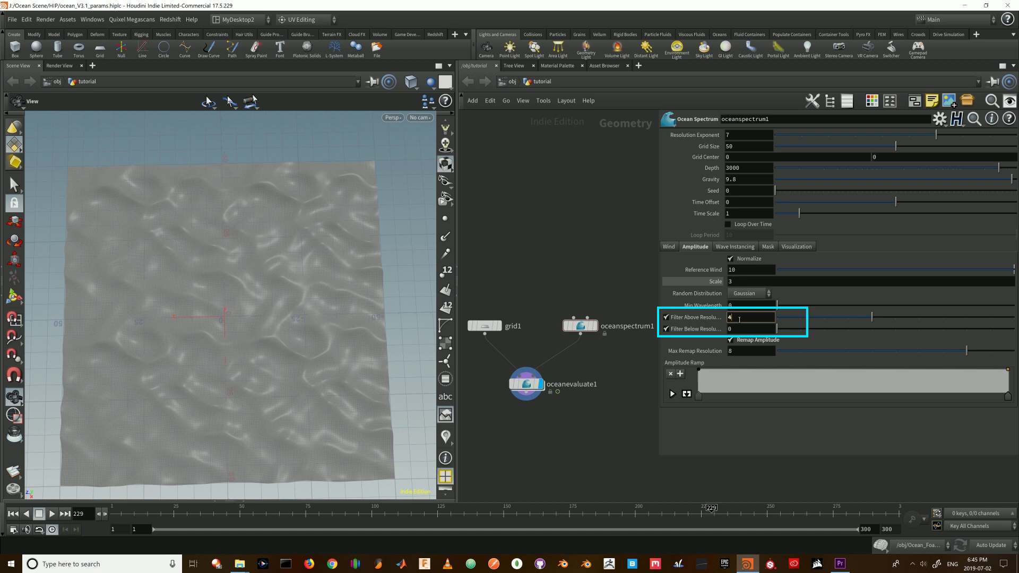
pyautogui.scroll(1, 739, 320)
pyautogui.scroll(-1, 740, 319)
pyautogui.scroll(1, 740, 319)
pyautogui.scroll(1, 740, 320)
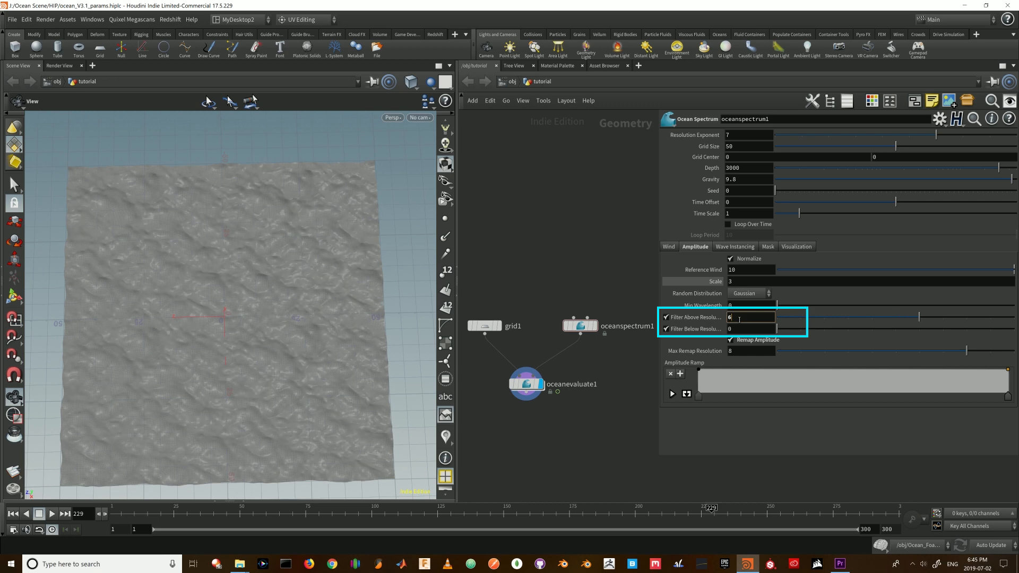
pyautogui.scroll(4, 739, 319)
# - Test Filter Below Resolution values of 4, 7 and 3 on the ocean spectrum, and return it to 0
pyautogui.click(739, 330)
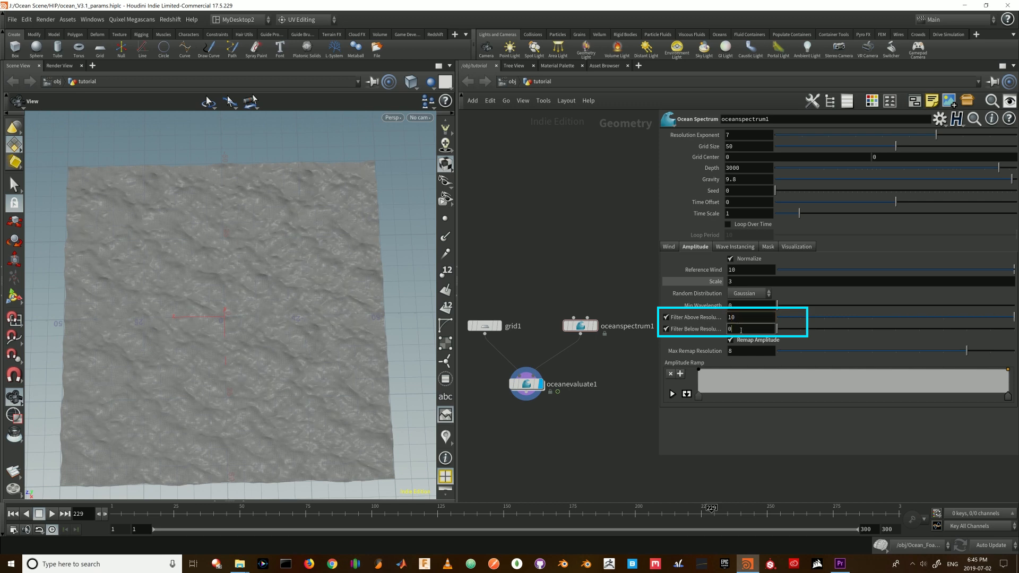
pyautogui.scroll(4, 741, 329)
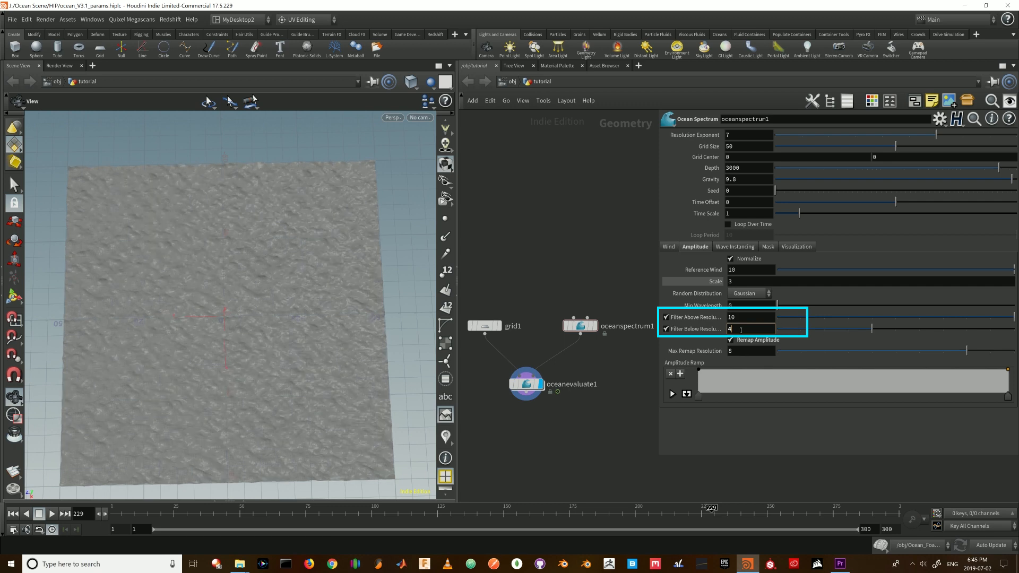
pyautogui.scroll(1, 741, 330)
pyautogui.scroll(2, 741, 330)
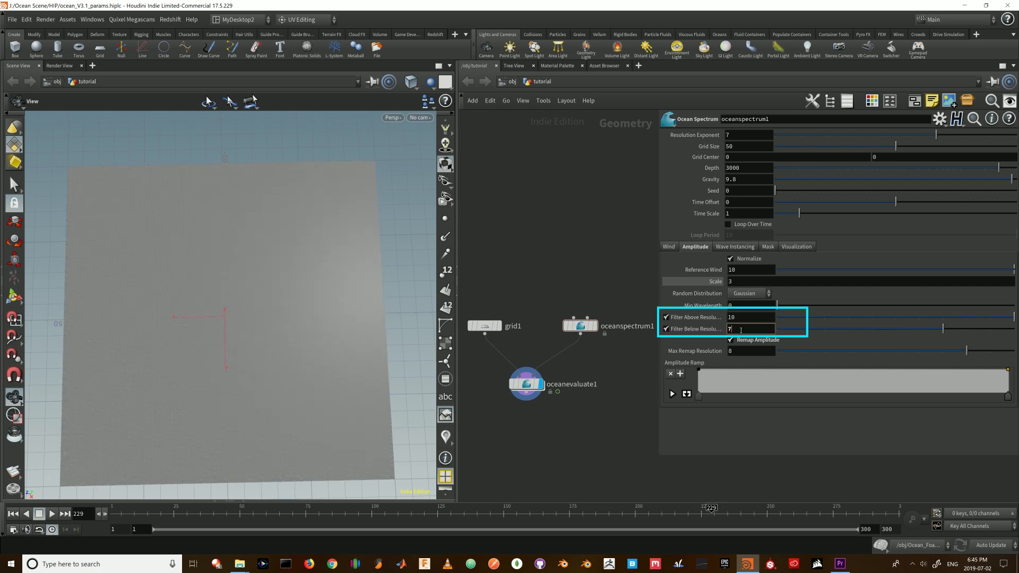
pyautogui.scroll(-1, 741, 330)
pyautogui.scroll(-3, 741, 330)
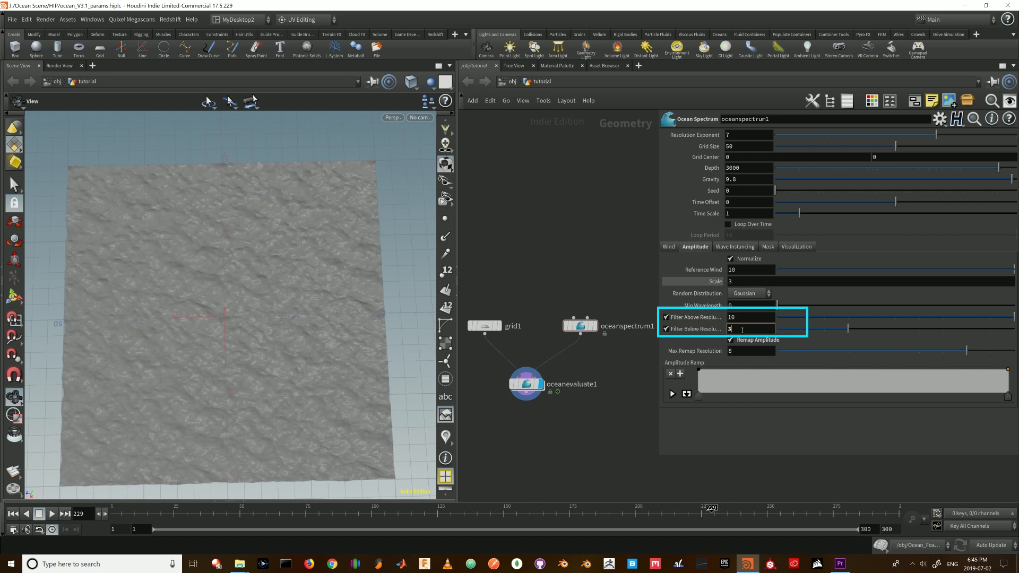
pyautogui.scroll(-3, 743, 330)
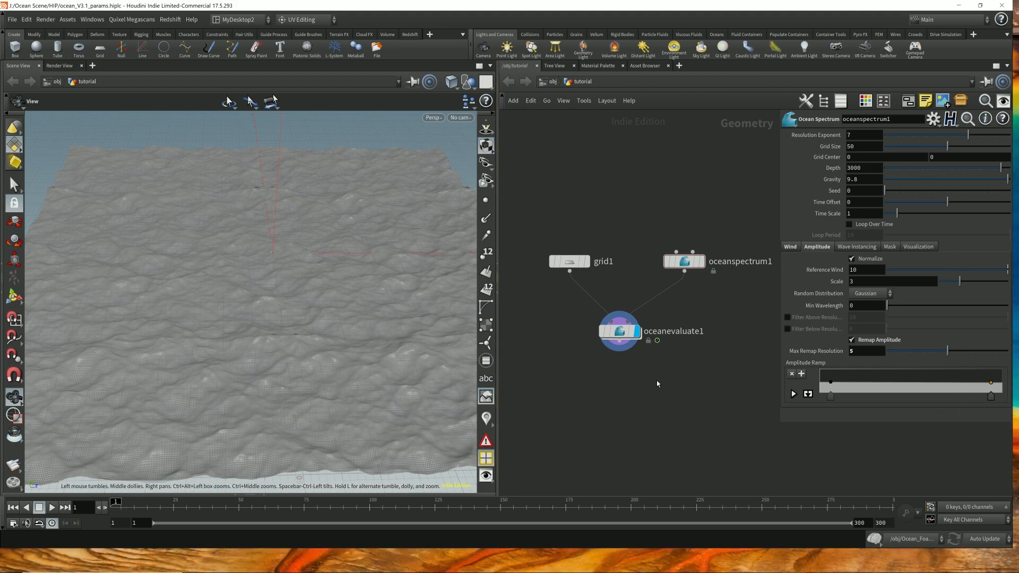
pyautogui.moveTo(322, 568)
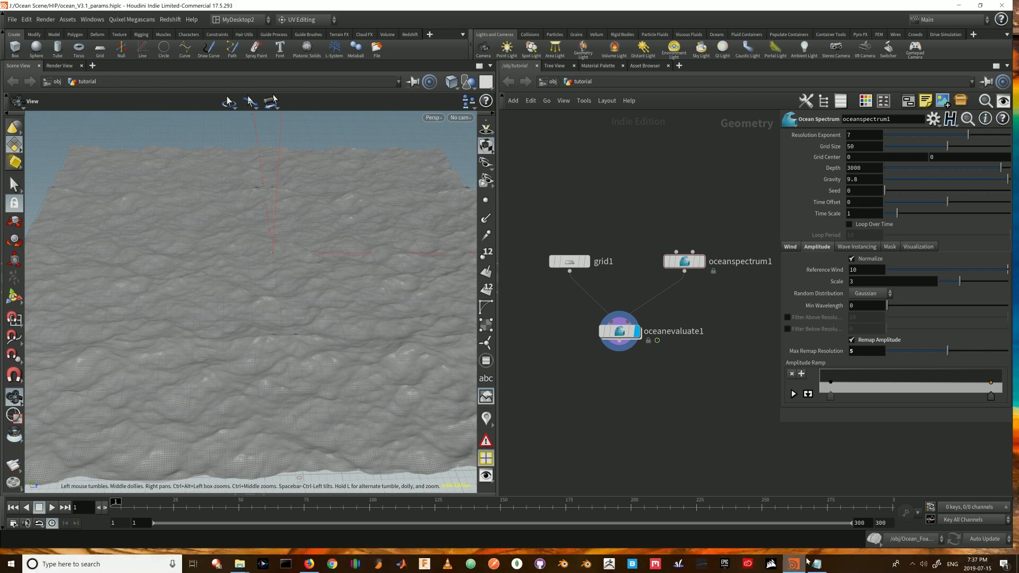
pyautogui.click(333, 564)
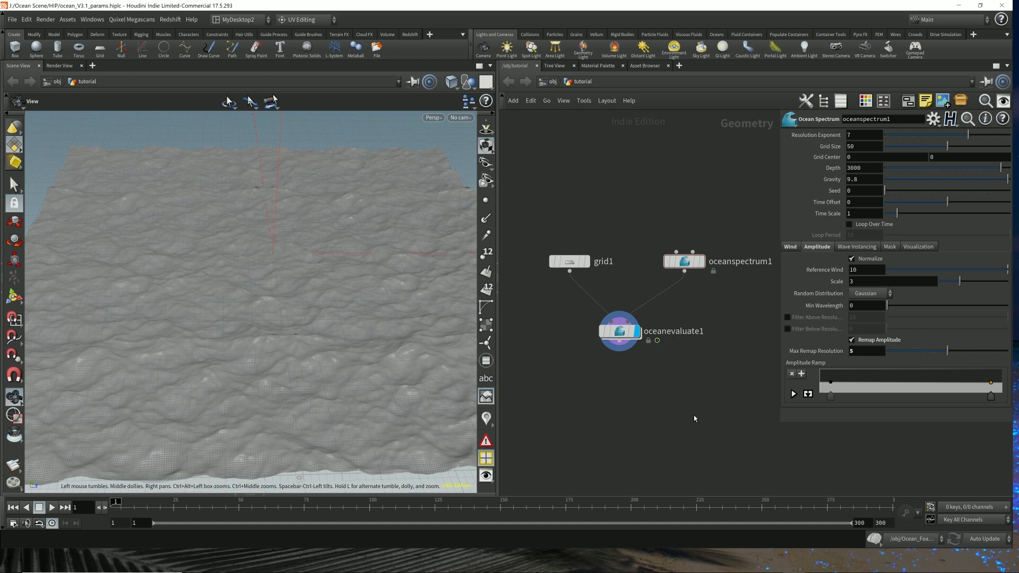
# - Raise both points of the Amplitude Ramp close to full value
pyautogui.moveTo(831, 381); pyautogui.dragTo(832, 369)
pyautogui.click(989, 383)
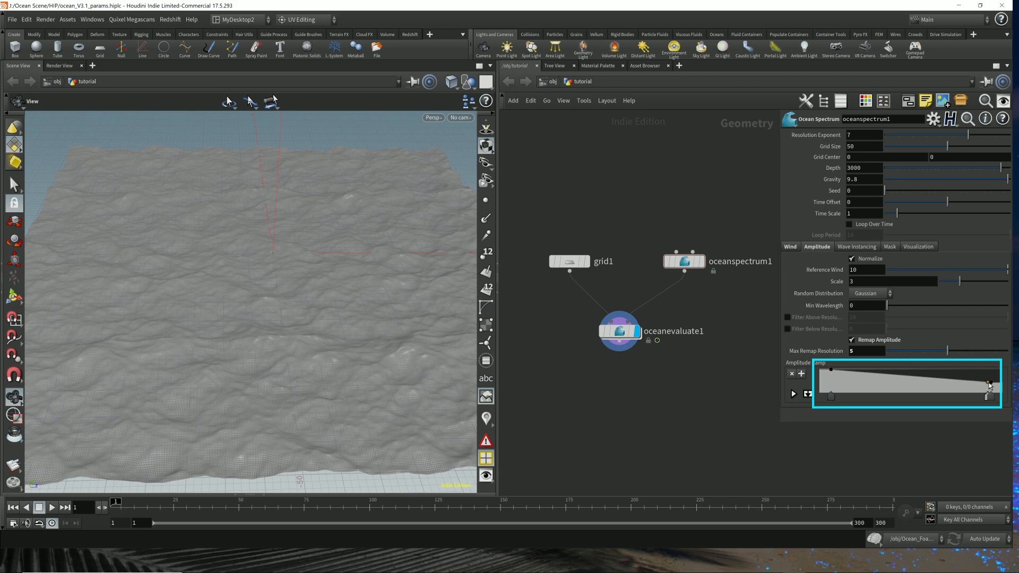
pyautogui.press('Delete')
pyautogui.moveTo(991, 386); pyautogui.dragTo(992, 371)
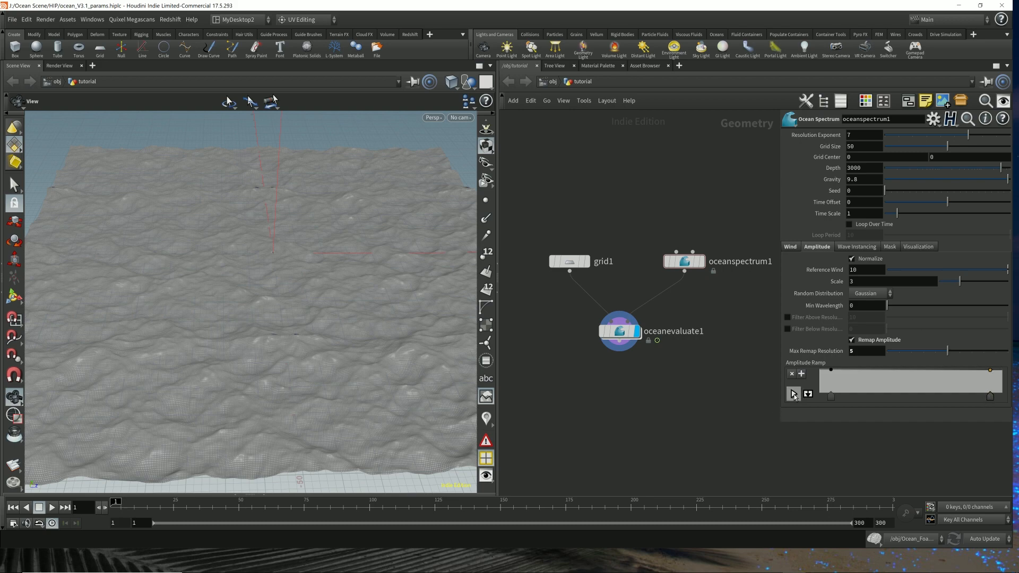
# - Expand the Amplitude Ramp's point settings and lower the value of point 2 to about 0.17
pyautogui.click(795, 395)
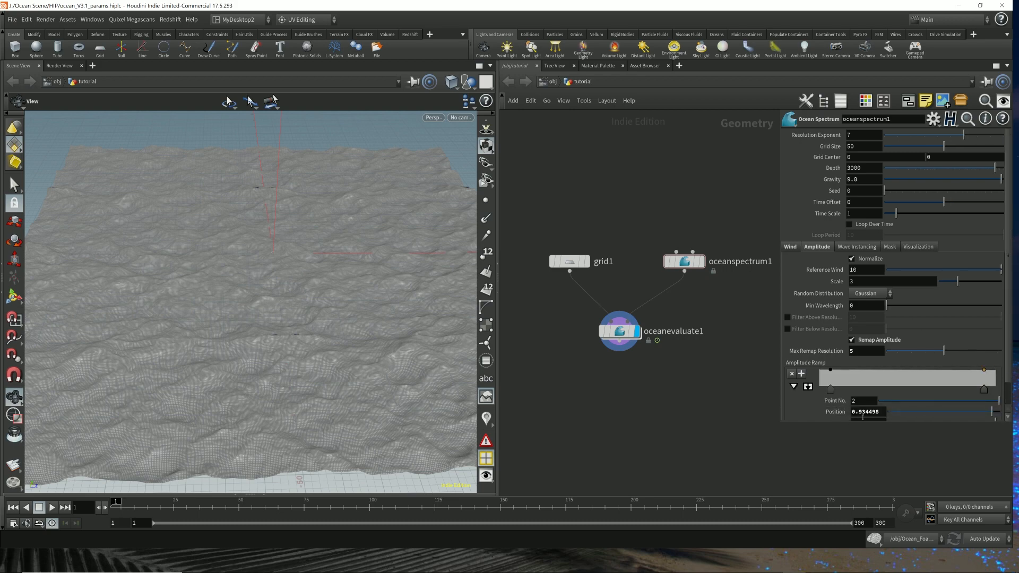
pyautogui.scroll(-2, 863, 417)
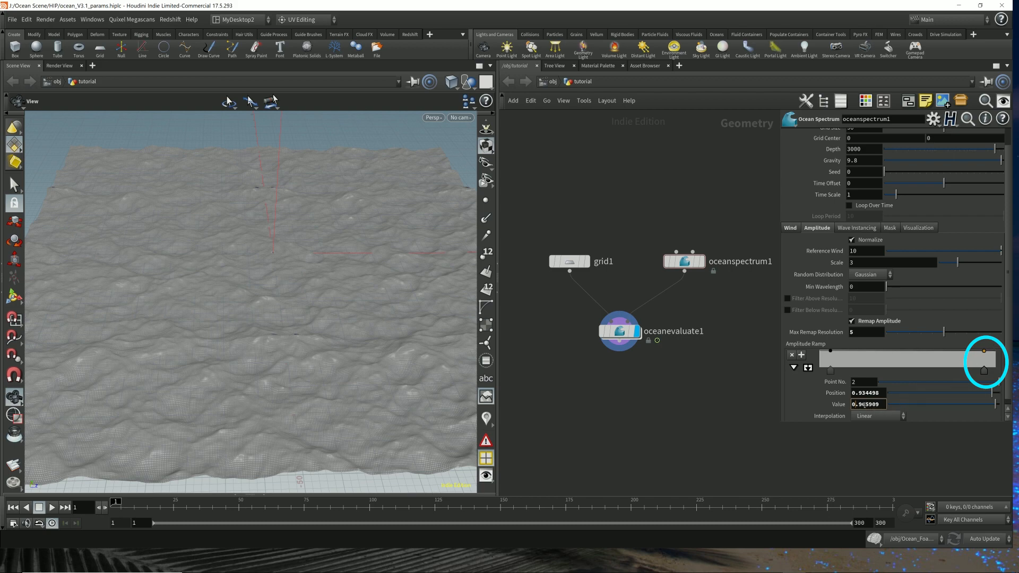
pyautogui.scroll(-7, 864, 405)
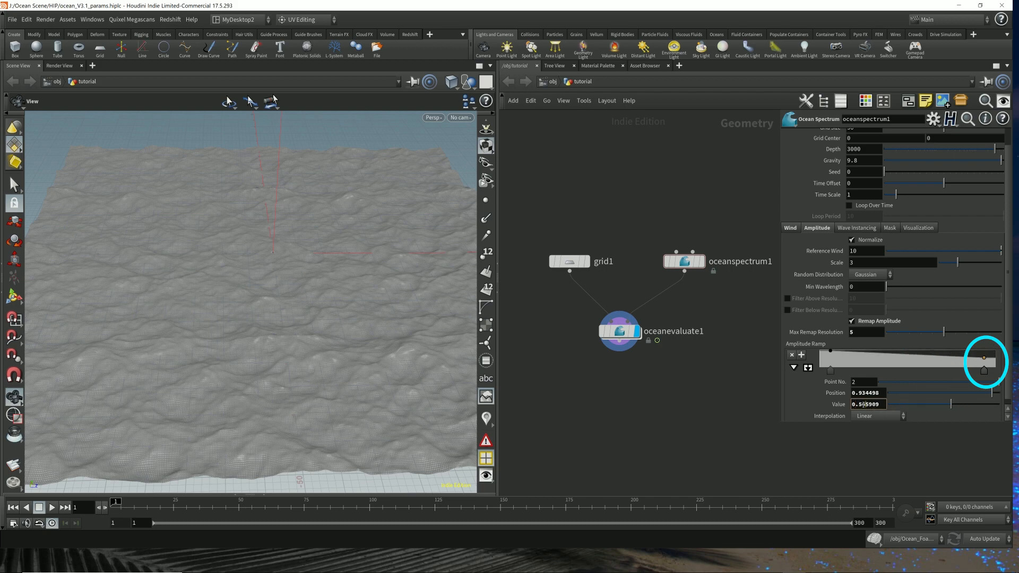
pyautogui.scroll(-1, 864, 405)
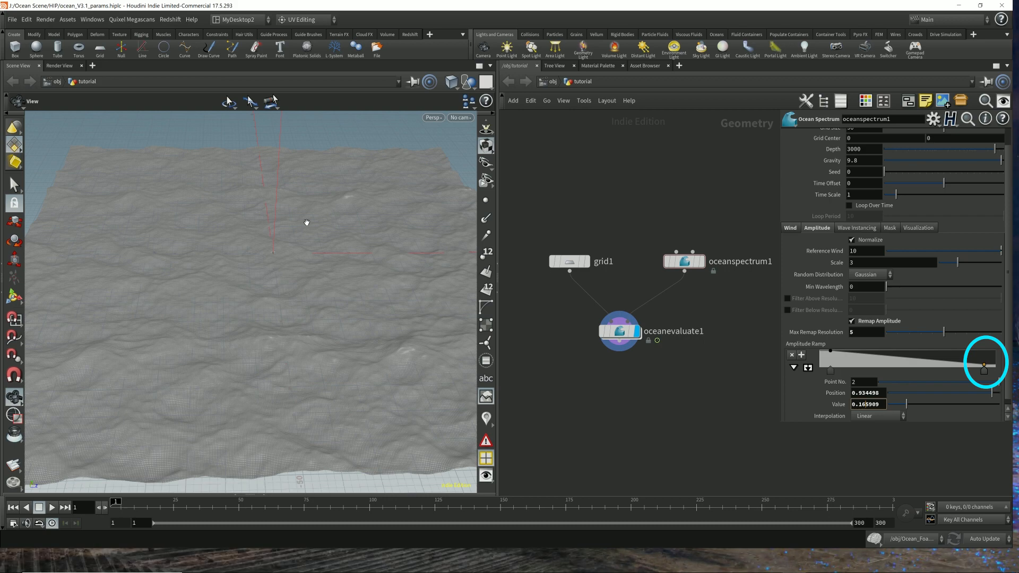
# - Viewing the ocean edge-on, test ramp point 2 at values of about 0.97 and 0.07, and raise it to 1
pyautogui.moveTo(278, 337); pyautogui.dragTo(275, 283)
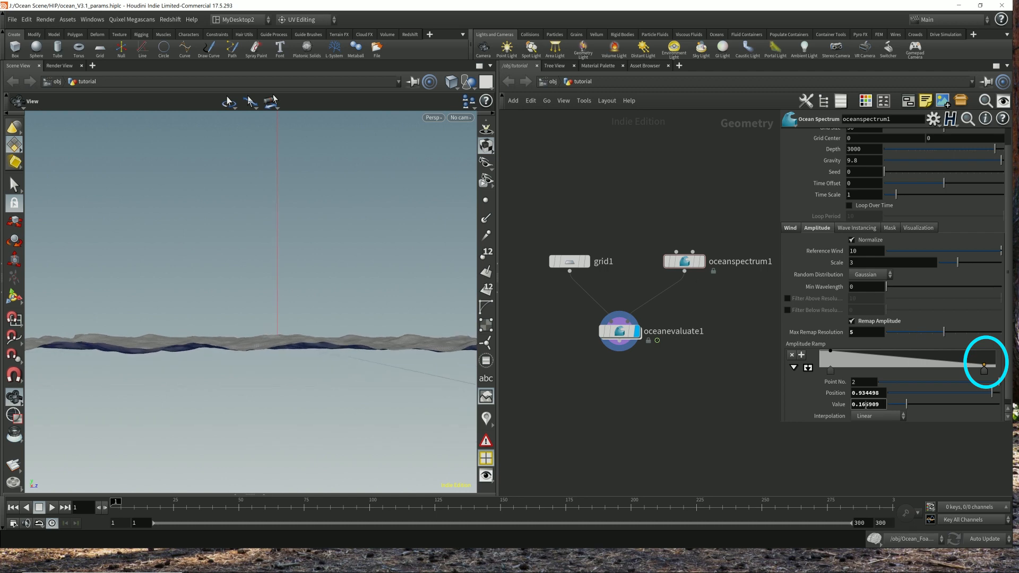
pyautogui.scroll(6, 867, 405)
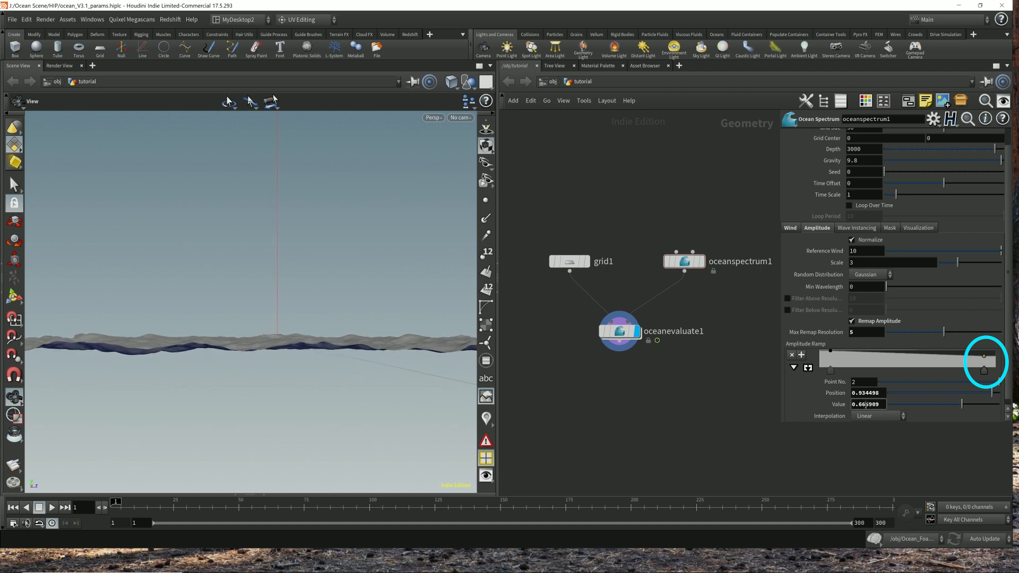
pyautogui.scroll(2, 867, 405)
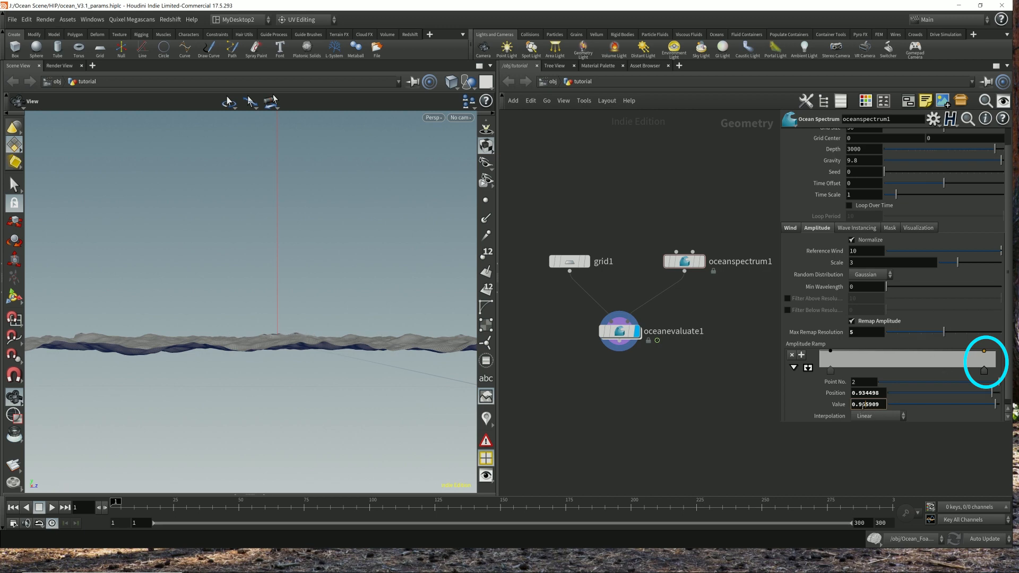
pyautogui.keyDown('ctrl'); pyautogui.scroll(-7, 866, 404); pyautogui.keyUp('ctrl')
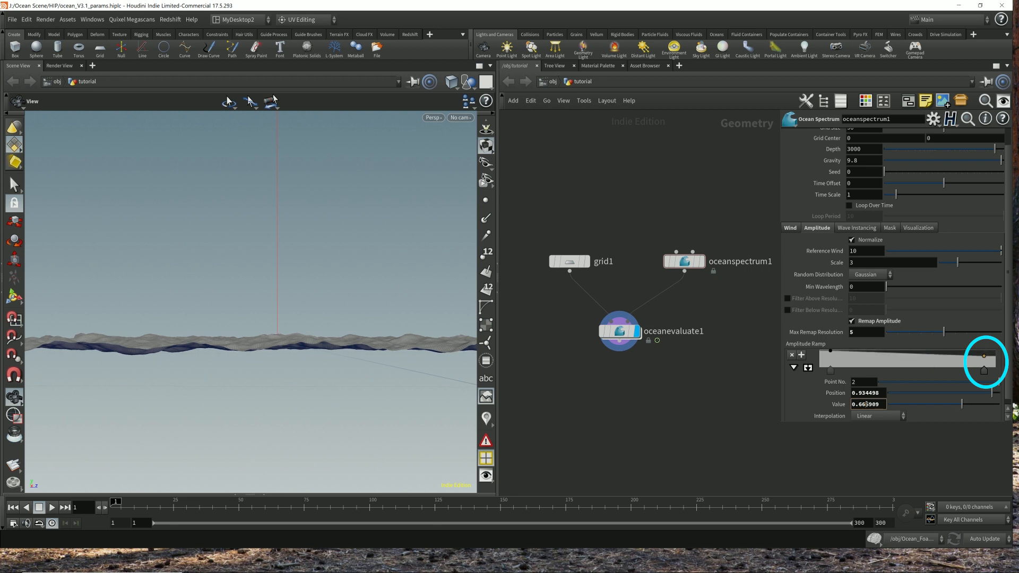
pyautogui.keyDown('ctrl'); pyautogui.scroll(-2, 867, 405); pyautogui.keyUp('ctrl')
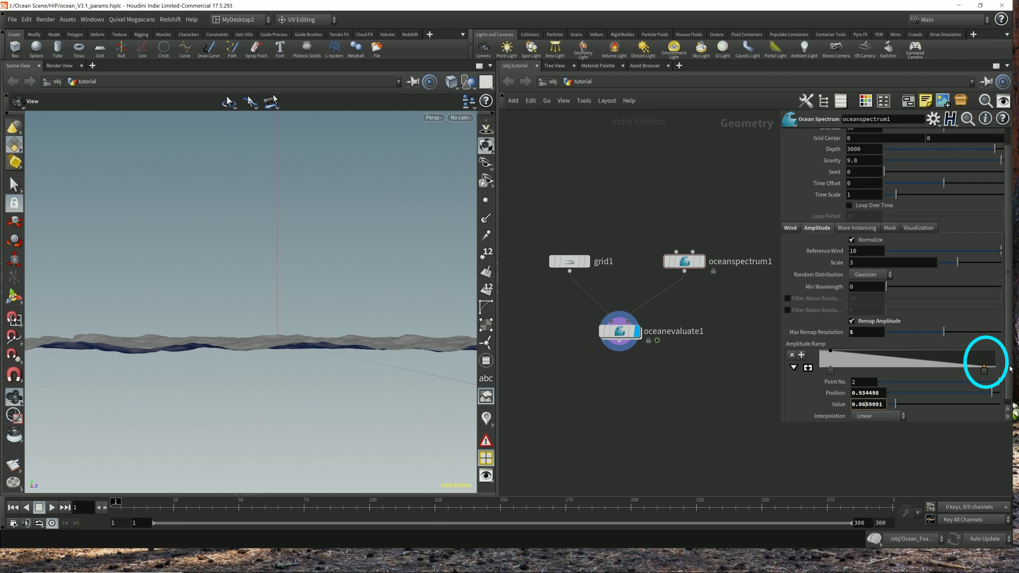
pyautogui.moveTo(984, 368); pyautogui.dragTo(986, 349)
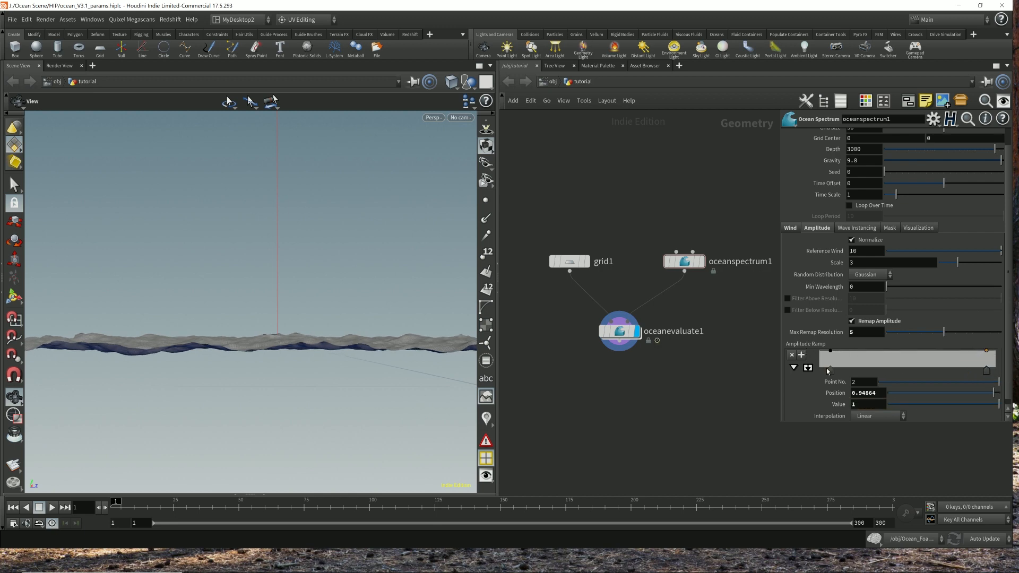
# - Select the first point of the Amplitude Ramp and lower its value to about 0.19
pyautogui.moveTo(830, 371); pyautogui.dragTo(830, 352)
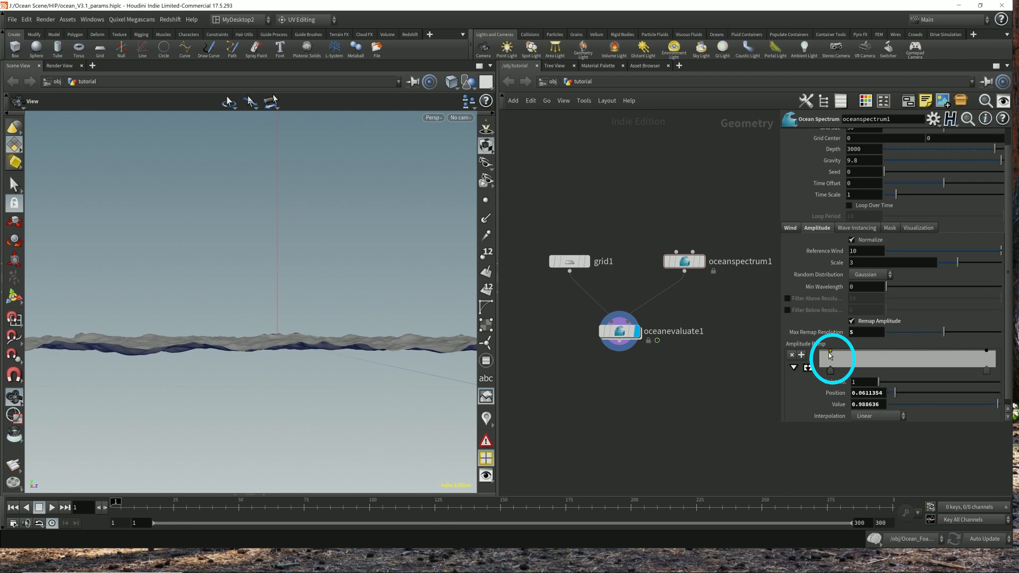
pyautogui.click(863, 406)
pyautogui.press('Down')
pyautogui.press('Down')
pyautogui.press('Down')
pyautogui.press('Down')
pyautogui.press('Down')
pyautogui.press('Down')
pyautogui.press('Down')
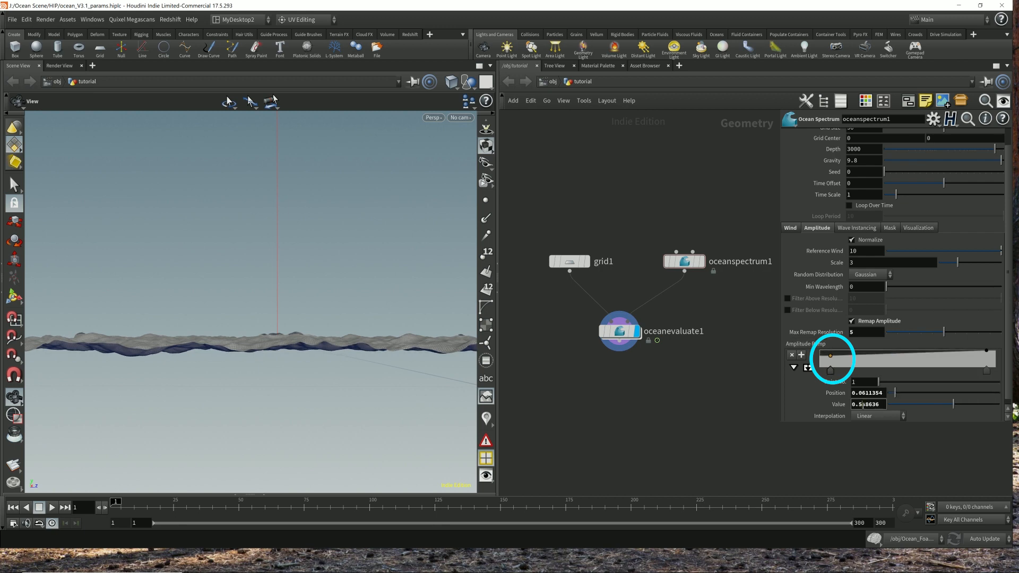
pyautogui.press('Down')
# - Examine the ocean mesh from above and close up around the large wave crest
pyautogui.moveTo(358, 312); pyautogui.dragTo(231, 339)
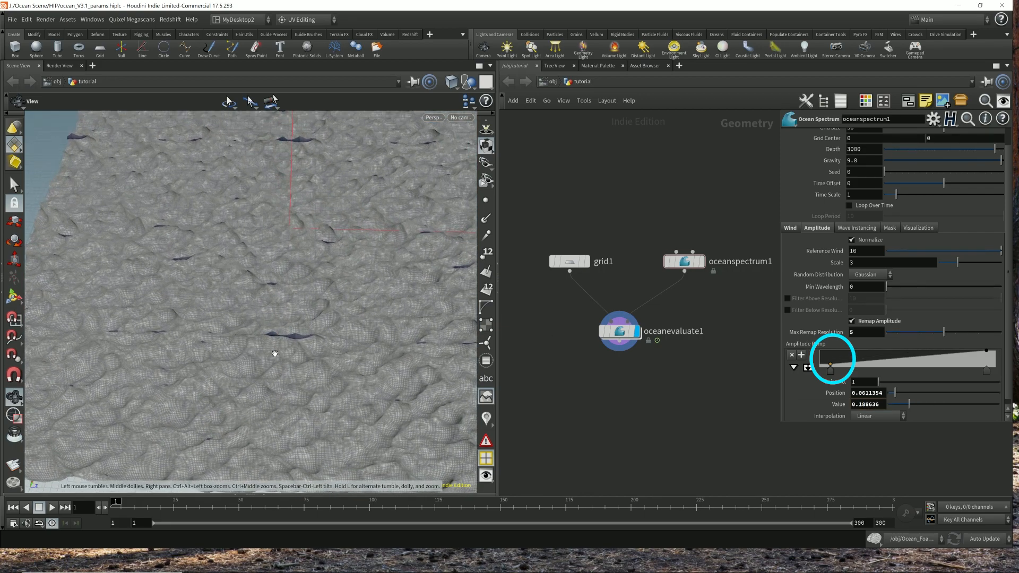
pyautogui.moveTo(299, 353); pyautogui.dragTo(492, 357, button='middle')
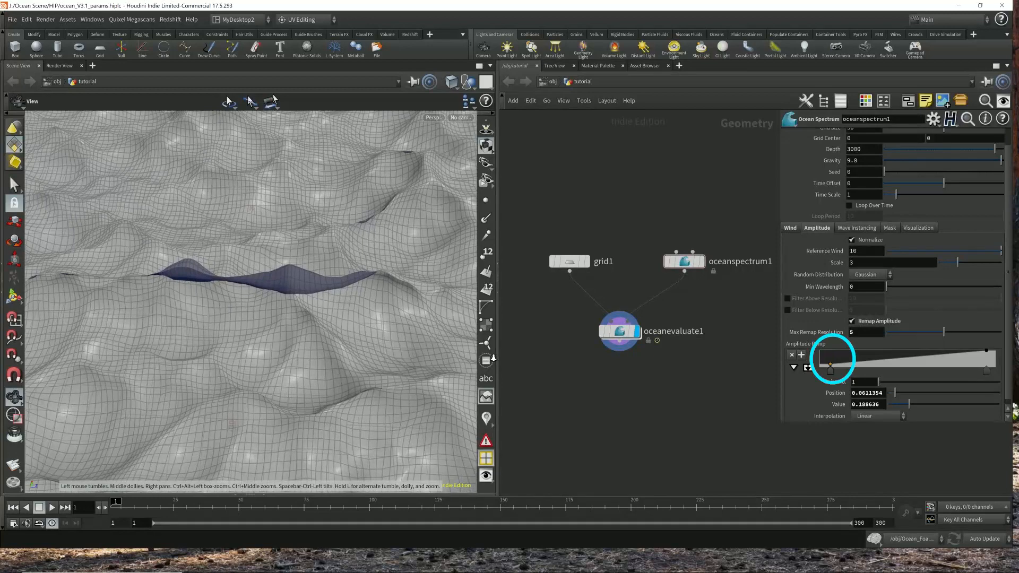
pyautogui.moveTo(252, 328)
pyautogui.mouseDown()
pyautogui.moveTo(251, 240)
pyautogui.moveTo(258, 333)
pyautogui.mouseUp()
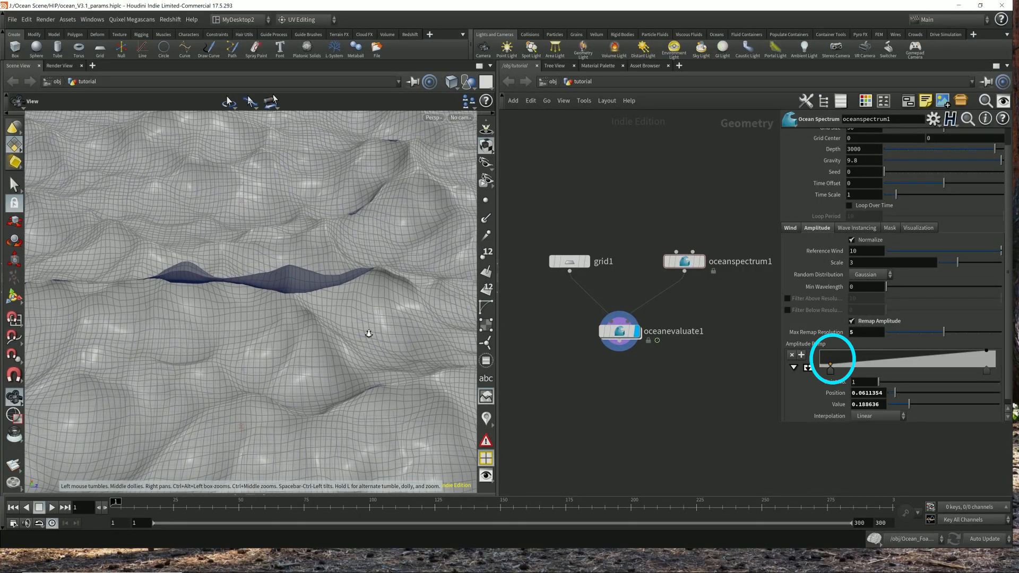
pyautogui.moveTo(367, 333); pyautogui.dragTo(208, 323, button='middle')
pyautogui.moveTo(208, 323); pyautogui.dragTo(295, 307)
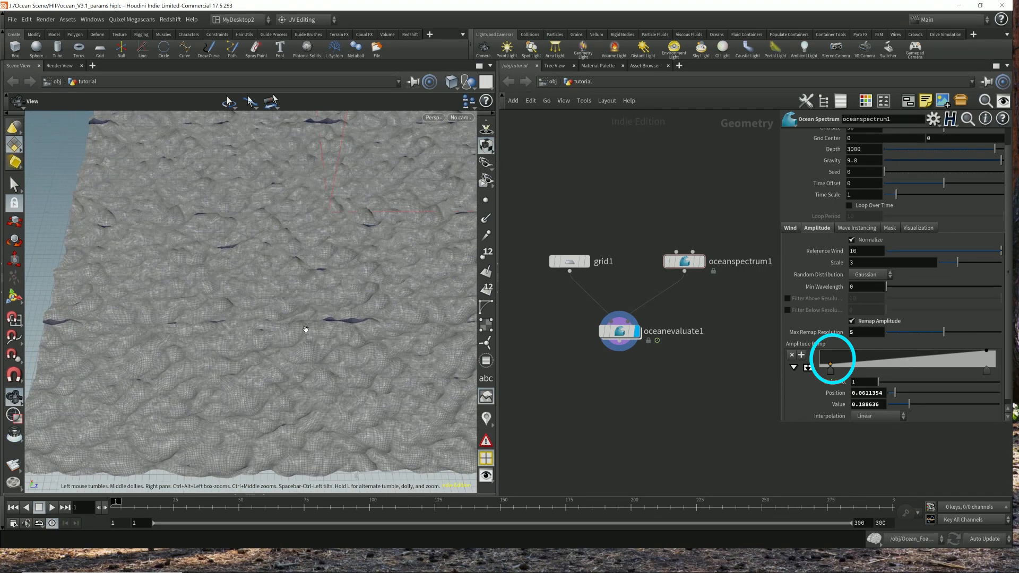
pyautogui.moveTo(335, 334); pyautogui.dragTo(531, 332, button='middle')
pyautogui.moveTo(435, 325)
pyautogui.mouseDown(button='right')
pyautogui.moveTo(286, 321)
pyautogui.moveTo(305, 322)
pyautogui.mouseUp(button='right')
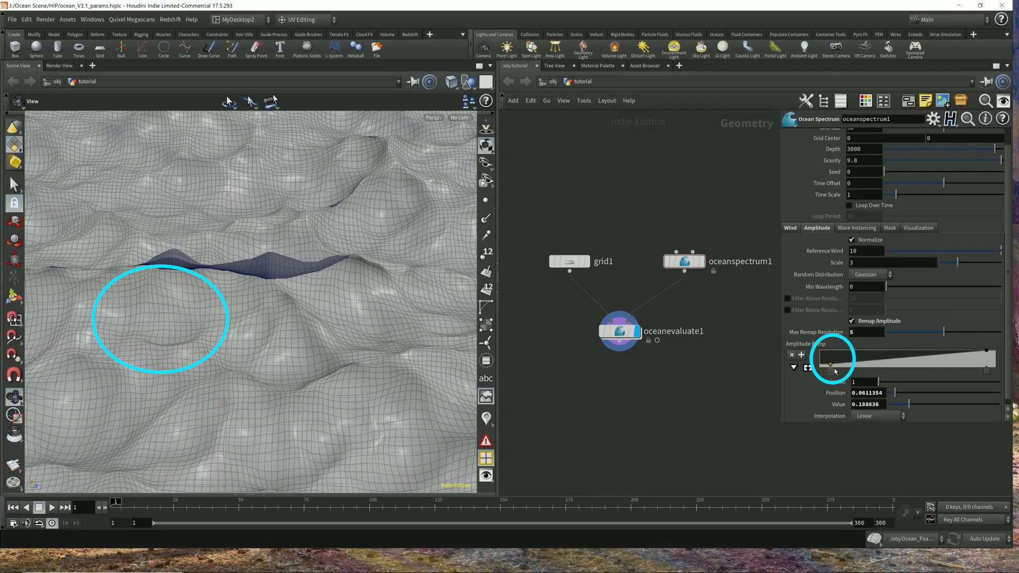
# - Raise the value of the first Amplitude Ramp point to about 1.09
pyautogui.click(864, 405)
pyautogui.press('Up')
pyautogui.press('Up')
pyautogui.press('Up')
pyautogui.press('Up')
pyautogui.press('Up')
pyautogui.press('Up')
pyautogui.press('Up')
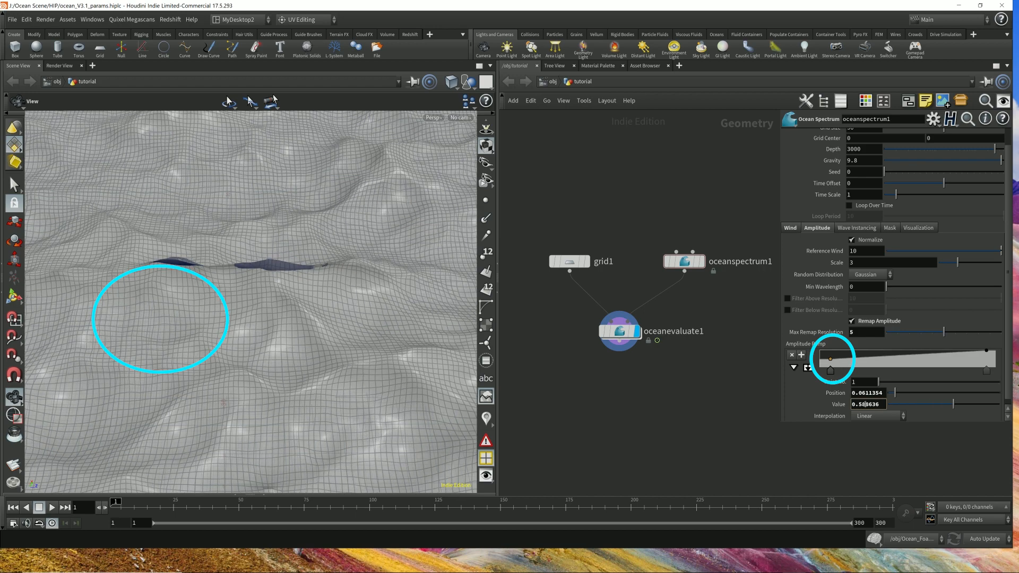
pyautogui.press('Up')
pyautogui.press('Up')
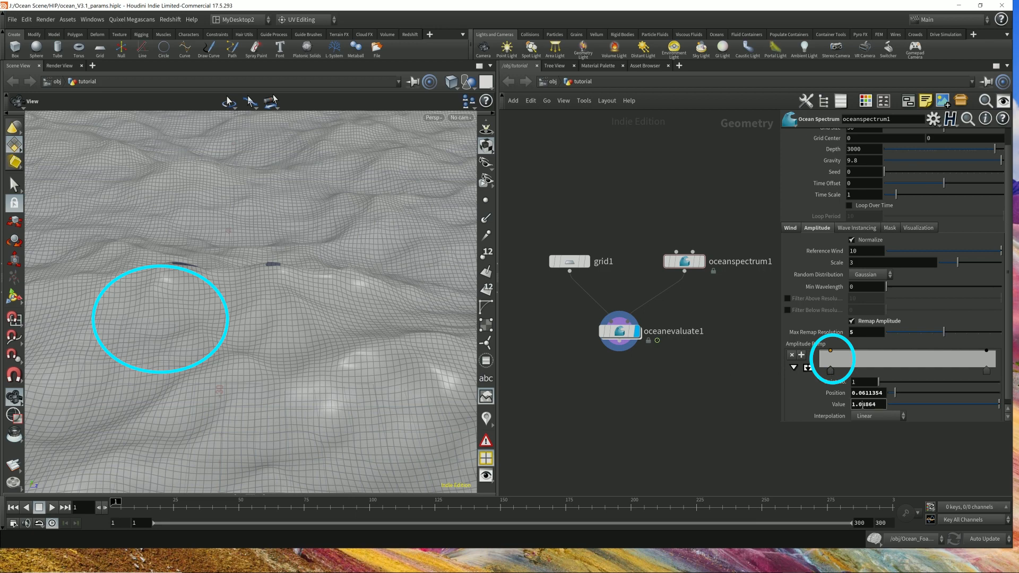
# - Lower the first ramp point's value to about 0.19 and raise it again to about 0.99 to compare the wave shapes
pyautogui.scroll(-3, 863, 405)
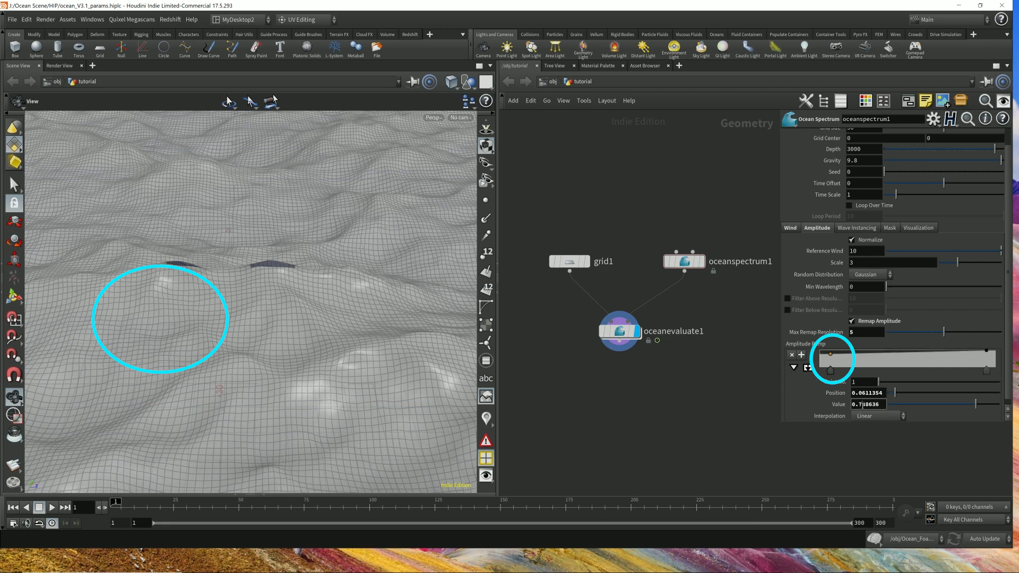
pyautogui.scroll(-5, 863, 404)
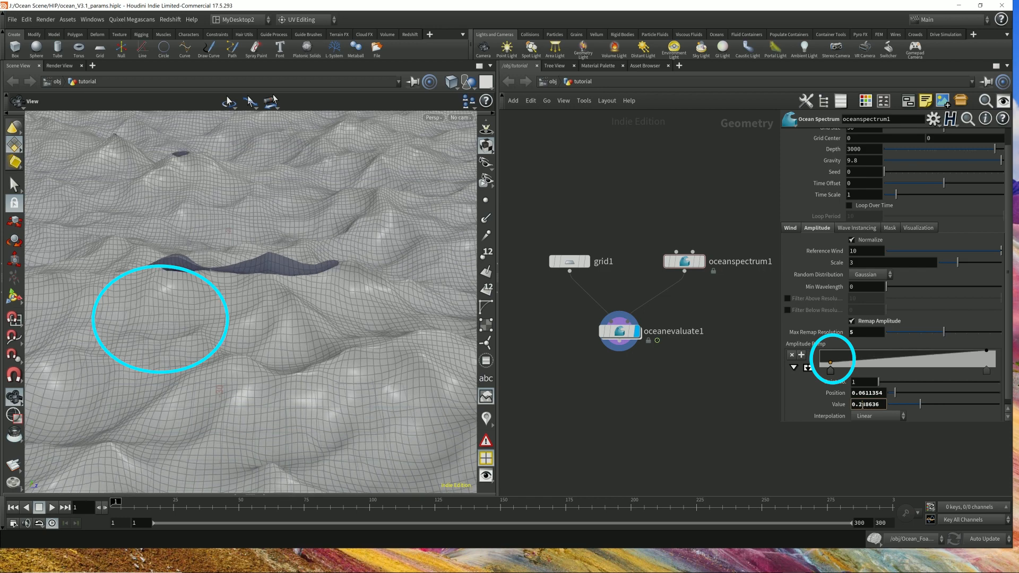
pyautogui.scroll(-1, 864, 404)
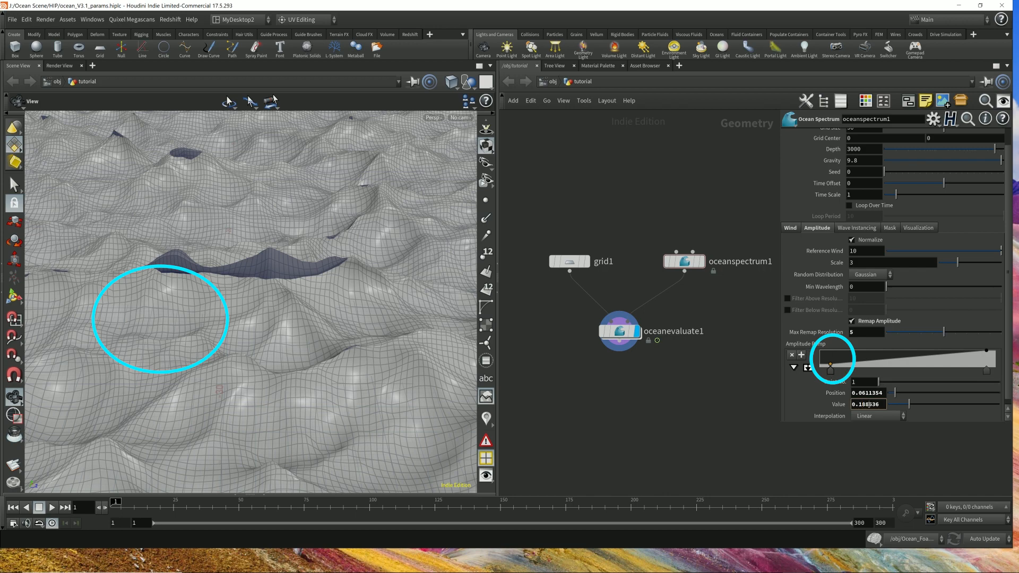
pyautogui.scroll(8, 869, 404)
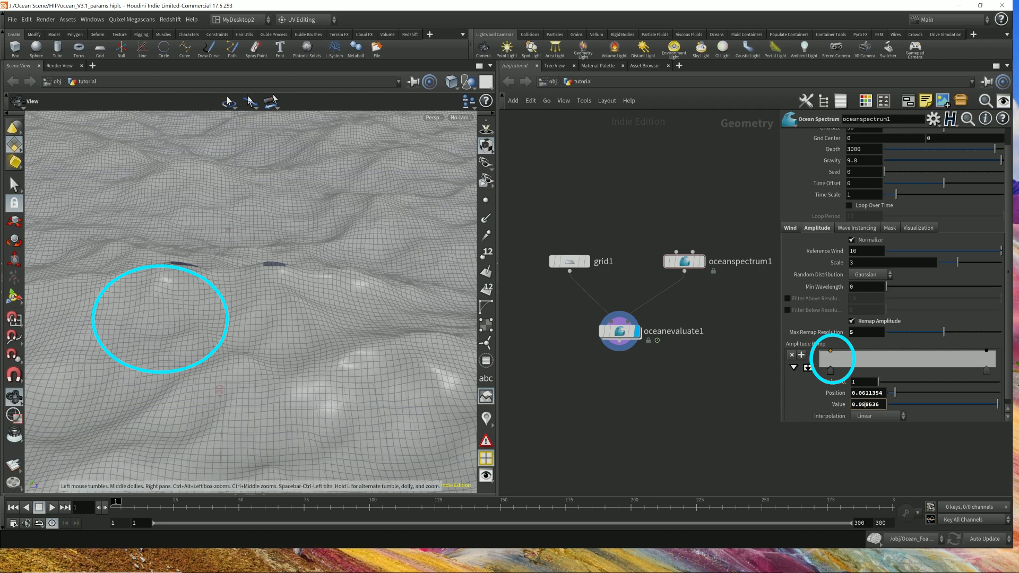
# - Lower the first ramp point's value to about 0.09 and inspect the large wave crest from another angle
pyautogui.write('0')
pyautogui.press('Return')
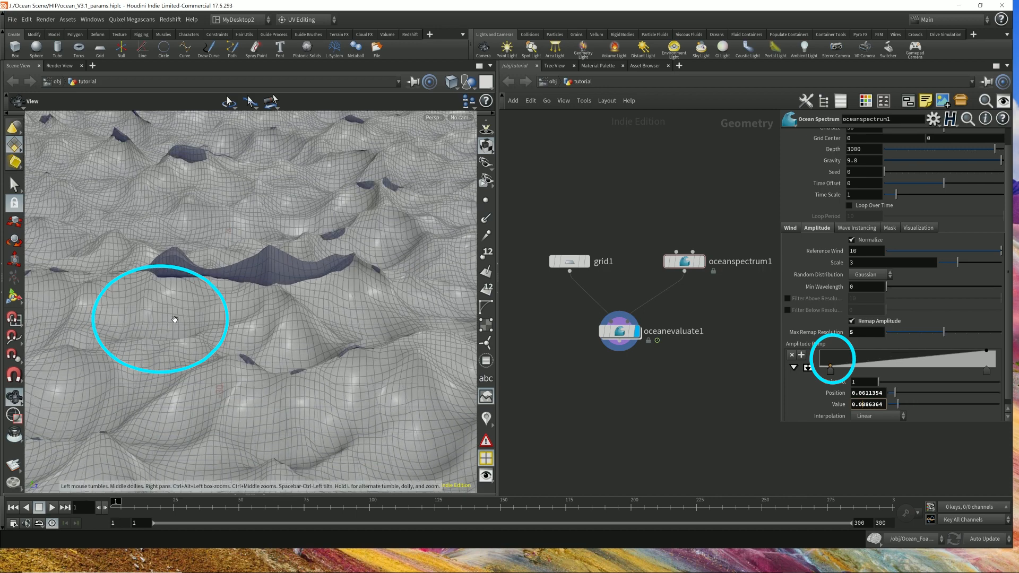
pyautogui.moveTo(181, 313); pyautogui.dragTo(208, 301)
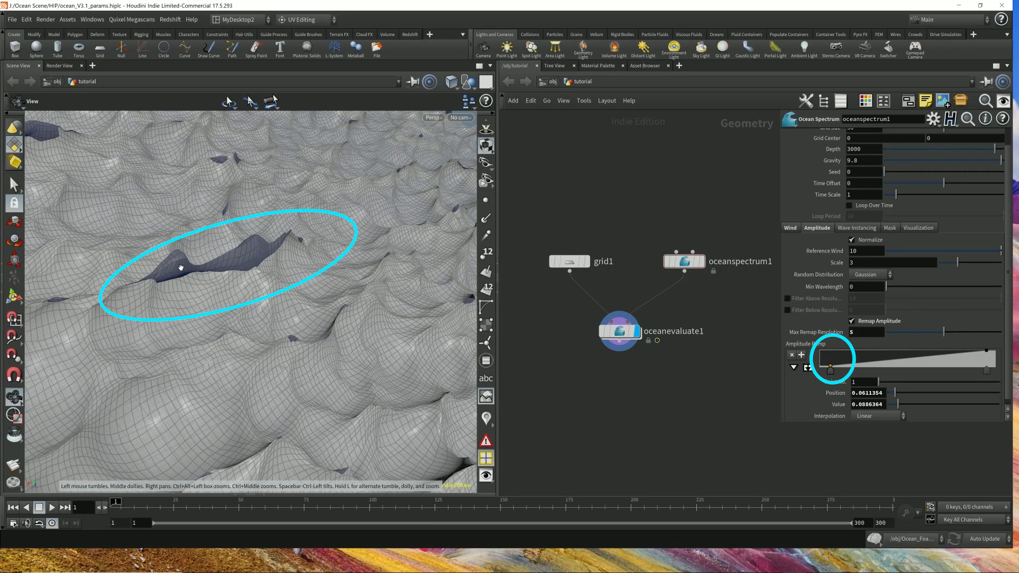
pyautogui.moveTo(180, 268); pyautogui.dragTo(175, 263)
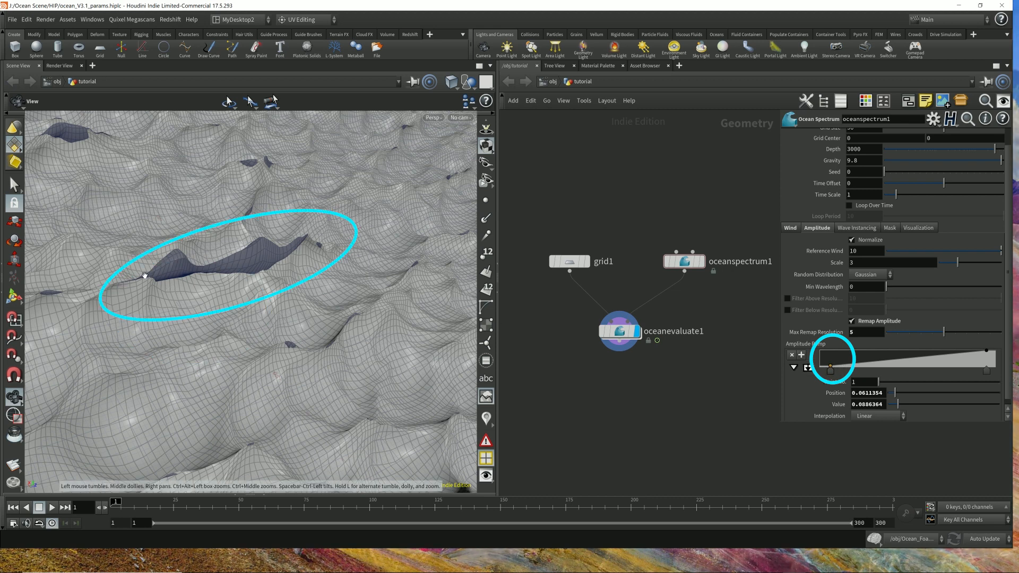
# - Raise the first Amplitude Ramp point's value to about 0.89 while viewing the waves from a low angle
pyautogui.moveTo(220, 269); pyautogui.dragTo(270, 262)
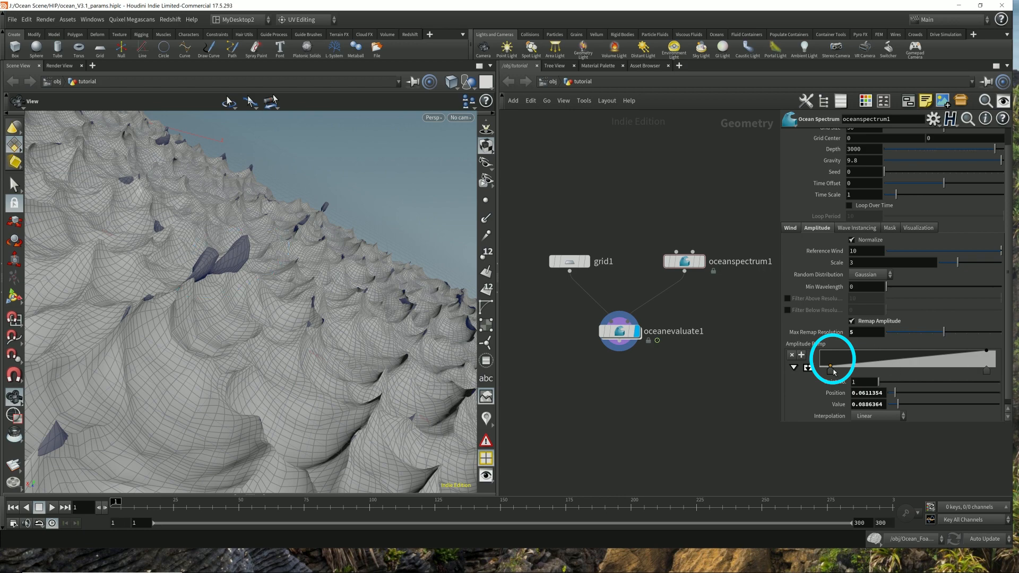
pyautogui.click(871, 406)
pyautogui.scroll(4, 872, 406)
pyautogui.scroll(2, 871, 406)
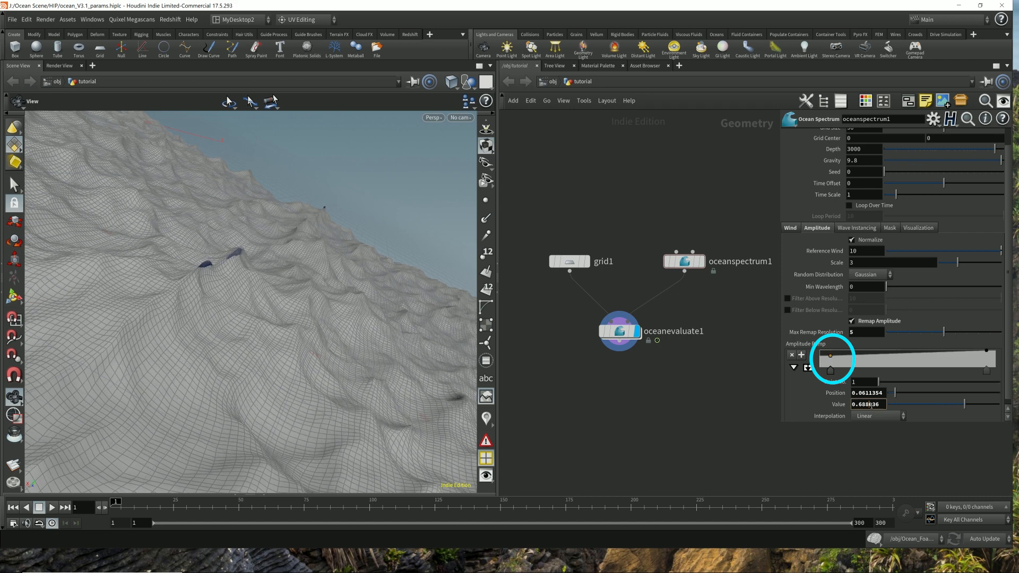
pyautogui.scroll(1, 871, 406)
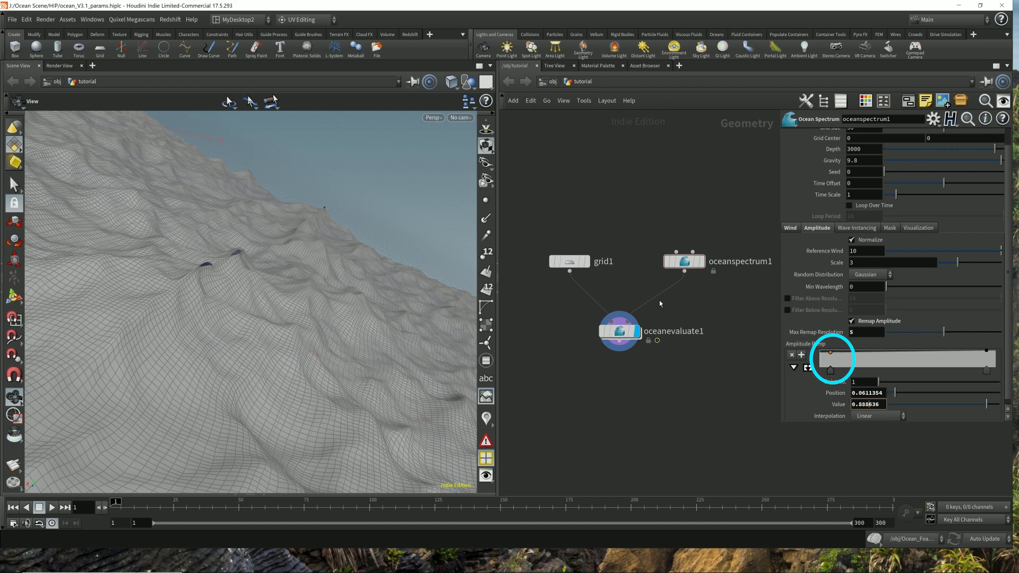
# - Lower the first ramp point's value to about 0.29 and adjust the last ramp point's value
pyautogui.click(222, 319)
pyautogui.click(833, 373)
pyautogui.moveTo(878, 407); pyautogui.dragTo(869, 405, button='middle')
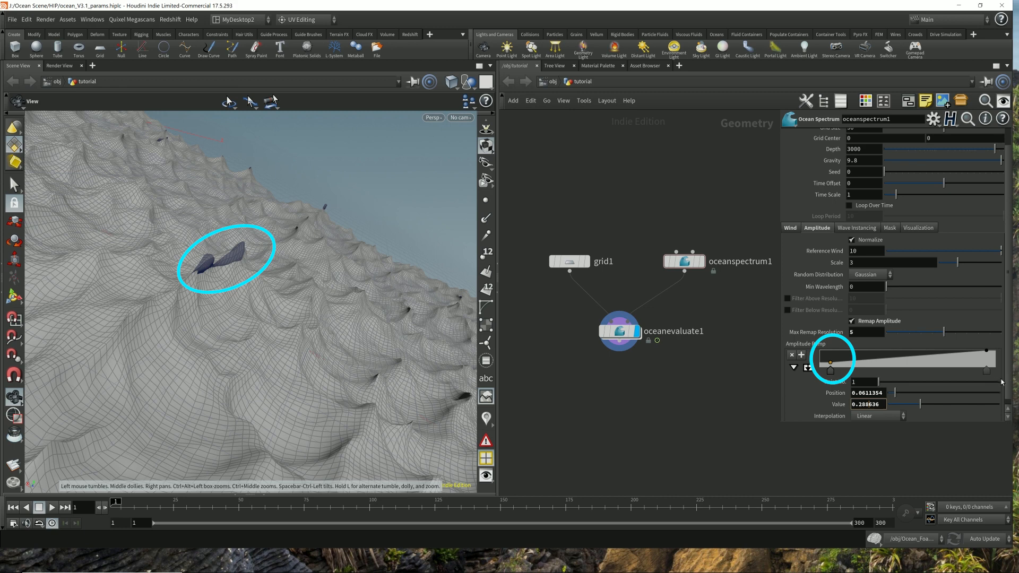
pyautogui.click(987, 371)
pyautogui.moveTo(862, 404); pyautogui.dragTo(866, 403, button='middle')
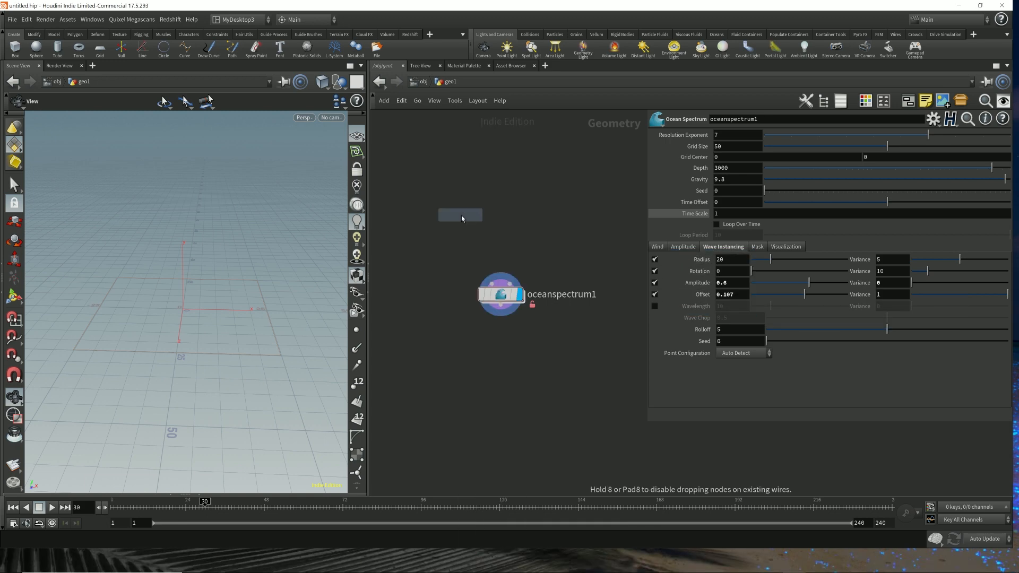
# - Add a Grid node and an Ocean Evaluate node, and connect the grid to the evaluate node's first input
pyautogui.click(460, 216)
pyautogui.press('Tab')
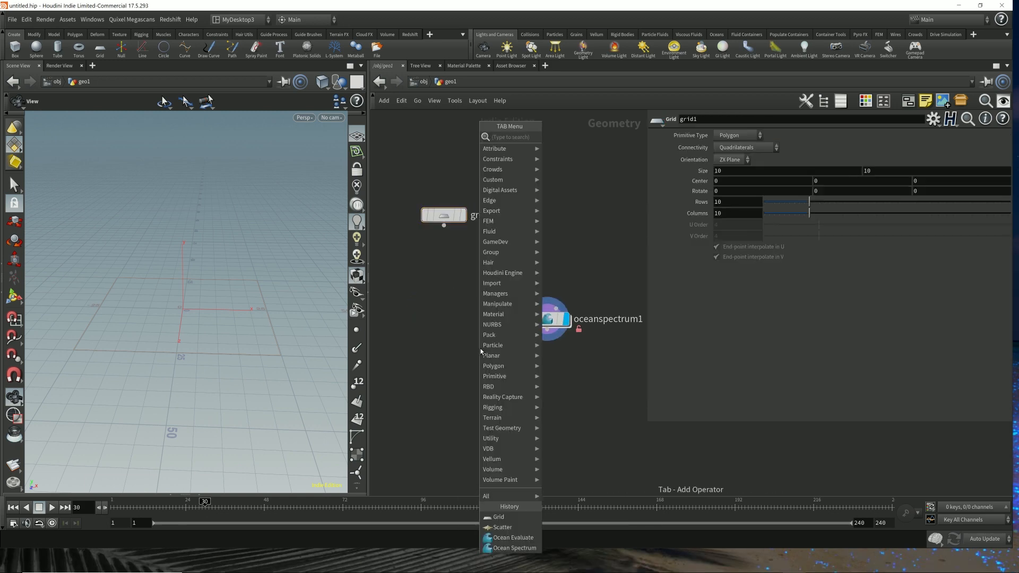
pyautogui.click(486, 410)
pyautogui.moveTo(444, 225); pyautogui.dragTo(475, 397)
# - Set the grid's size to 100 by 100 with 300 rows and 300 columns
pyautogui.click(443, 215)
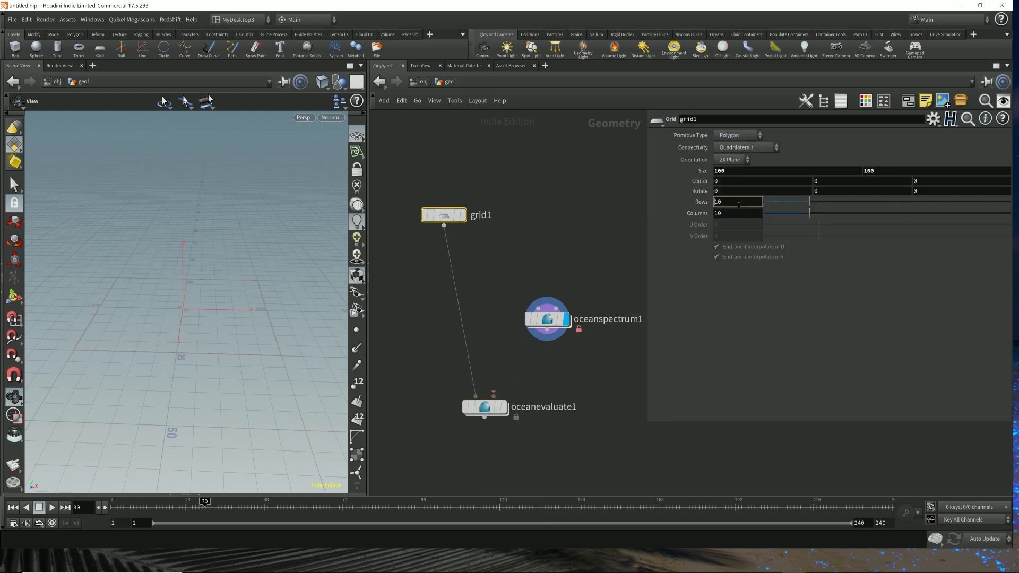
pyautogui.press('Tab')
pyautogui.write('300')
# - Connect the Ocean Spectrum node to the Ocean Evaluate node's second input and display the evaluated ocean surface
pyautogui.moveTo(547, 330); pyautogui.dragTo(494, 396)
pyautogui.click(504, 407)
pyautogui.moveTo(160, 297); pyautogui.dragTo(196, 319)
# - Move the grid node up, add a Scatter node above the Ocean Spectrum and connect the grid to it
pyautogui.moveTo(444, 215); pyautogui.dragTo(466, 180)
pyautogui.click(541, 310)
pyautogui.click(551, 269)
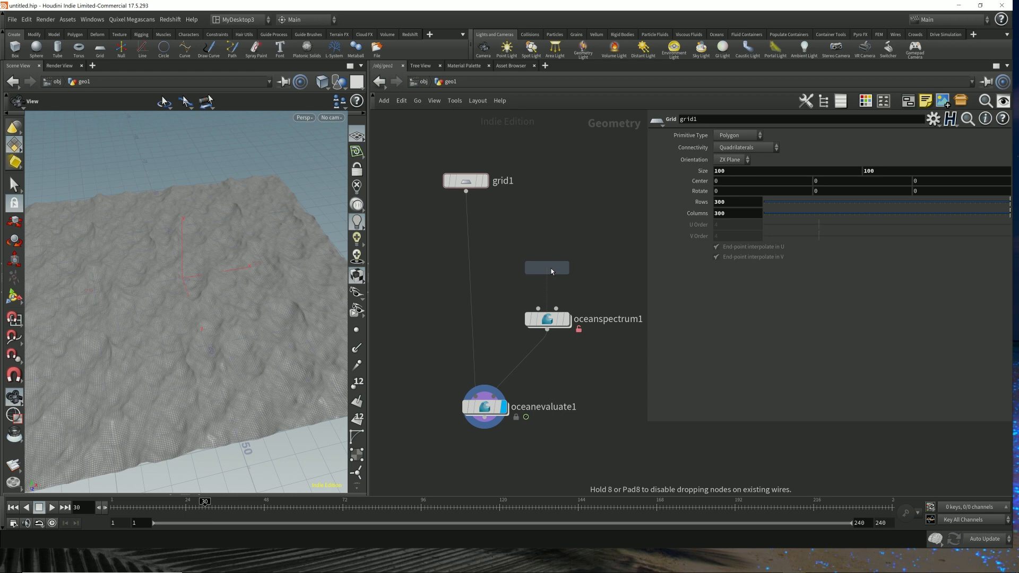
pyautogui.click(550, 251)
pyautogui.click(486, 181)
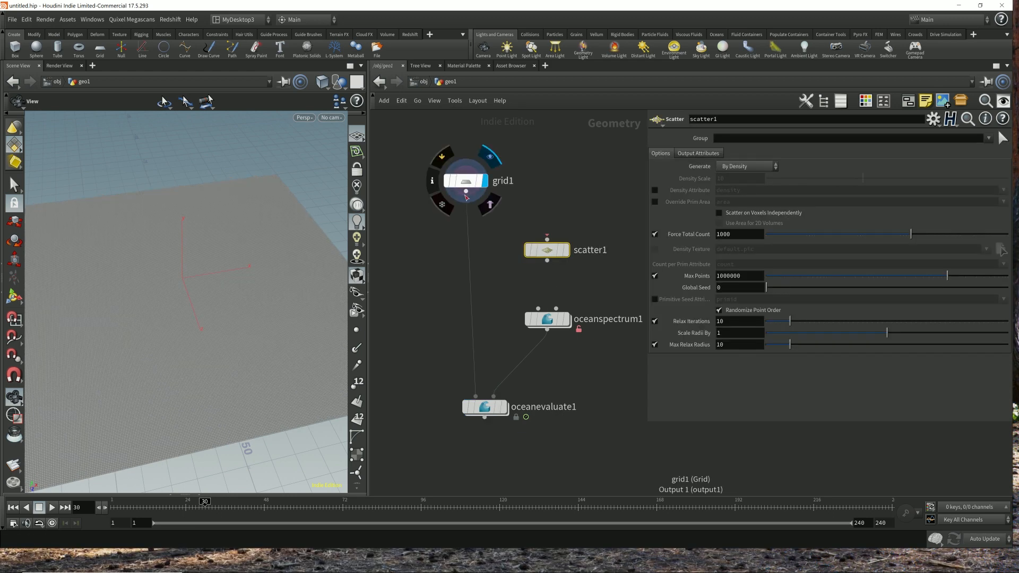
pyautogui.moveTo(466, 194); pyautogui.dragTo(547, 238)
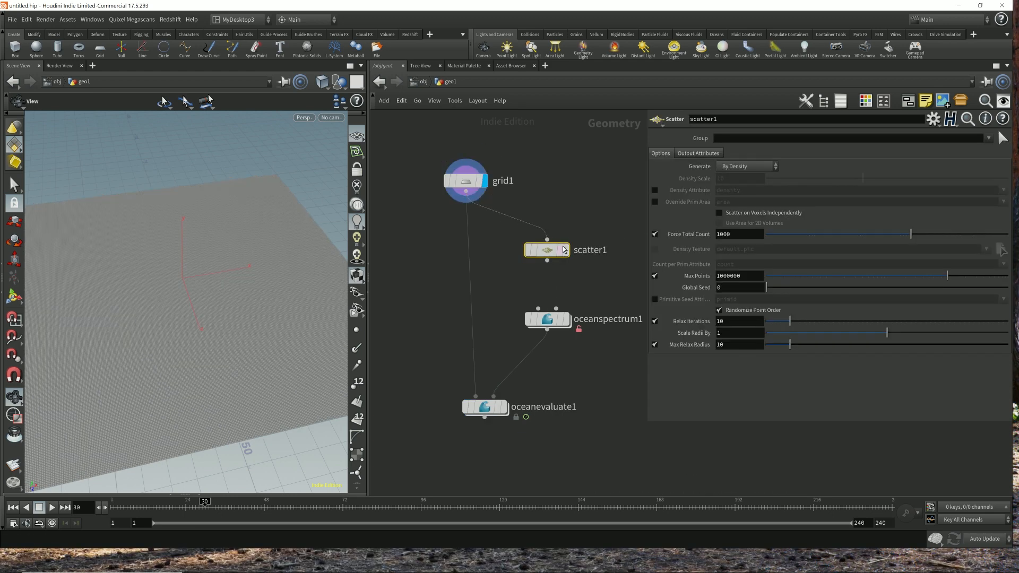
# - Set the scatter's Force Total Count to 100, disable Relax Iterations and display the result with point markers
pyautogui.click(741, 234)
pyautogui.press('BackSpace')
pyautogui.press('Return')
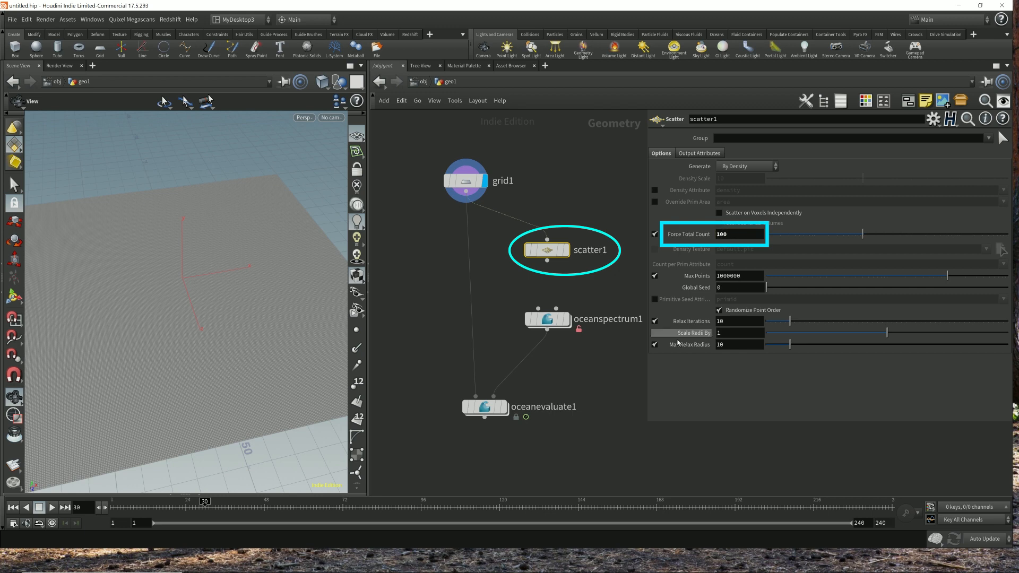
pyautogui.click(655, 321)
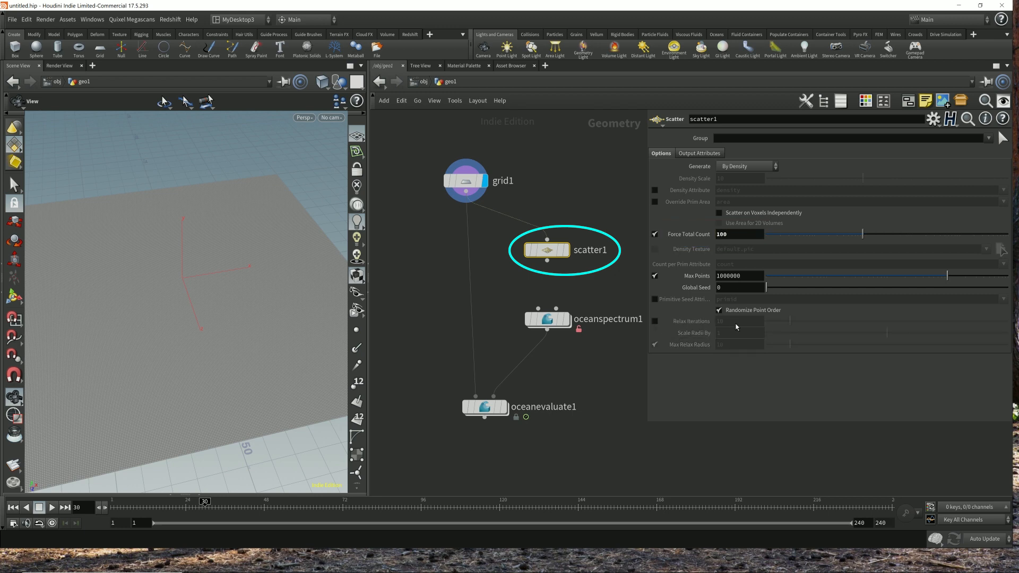
pyautogui.click(566, 250)
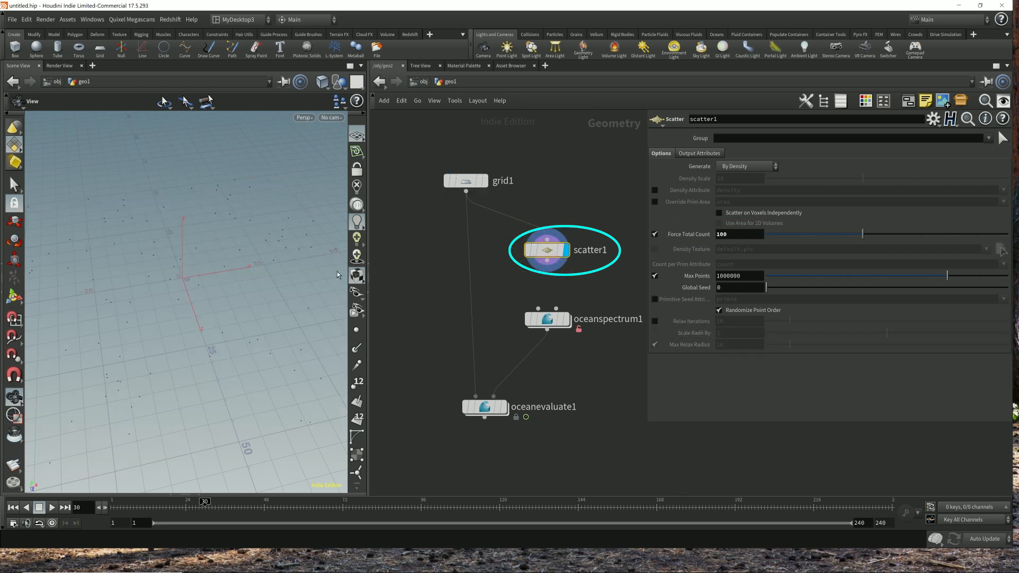
pyautogui.click(357, 330)
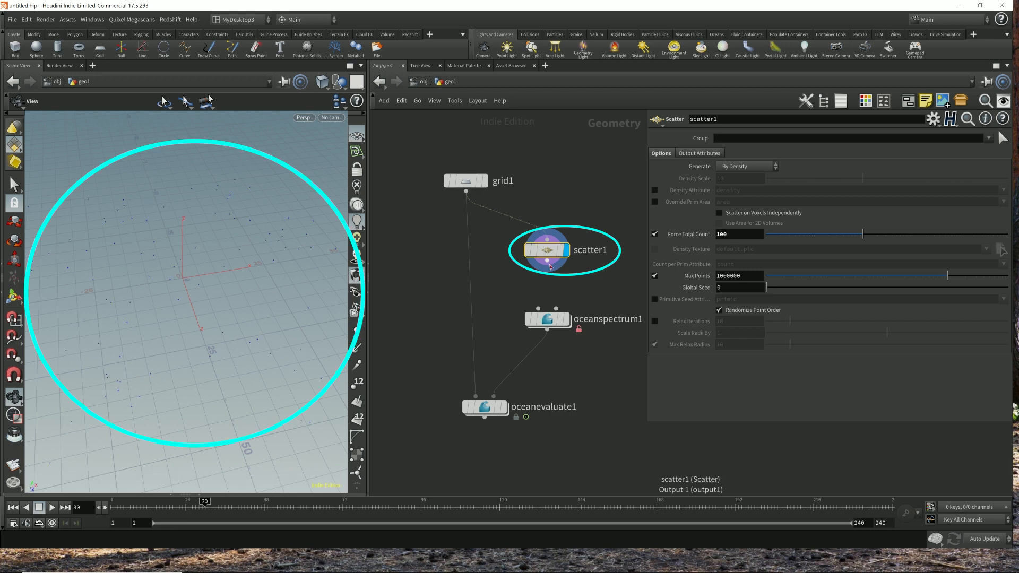
# - Connect the Scatter node to the Ocean Spectrum's Wave Instancing Points input and display the Ocean Evaluate result
pyautogui.moveTo(548, 262); pyautogui.dragTo(538, 310)
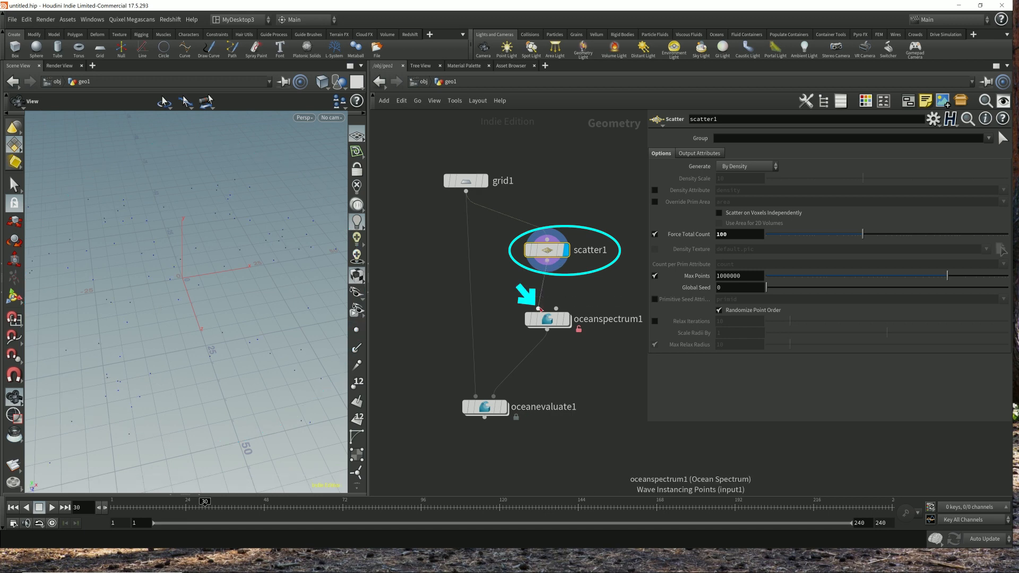
pyautogui.click(507, 408)
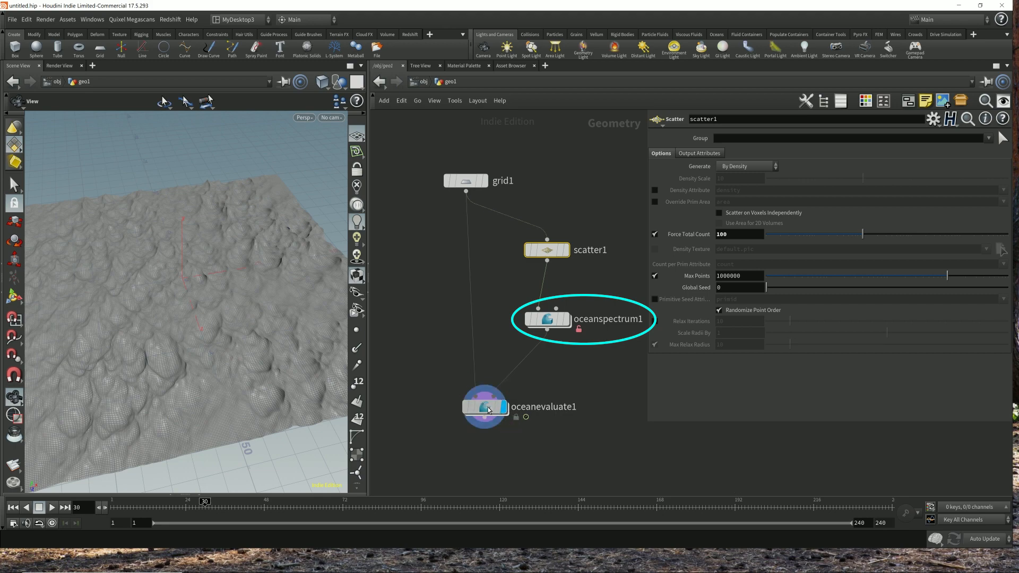
pyautogui.click(499, 408)
# - Review the scattered points and the Ocean Spectrum's Wave Instancing parameters, and redisplay the ocean surface without point markers
pyautogui.moveTo(528, 254)
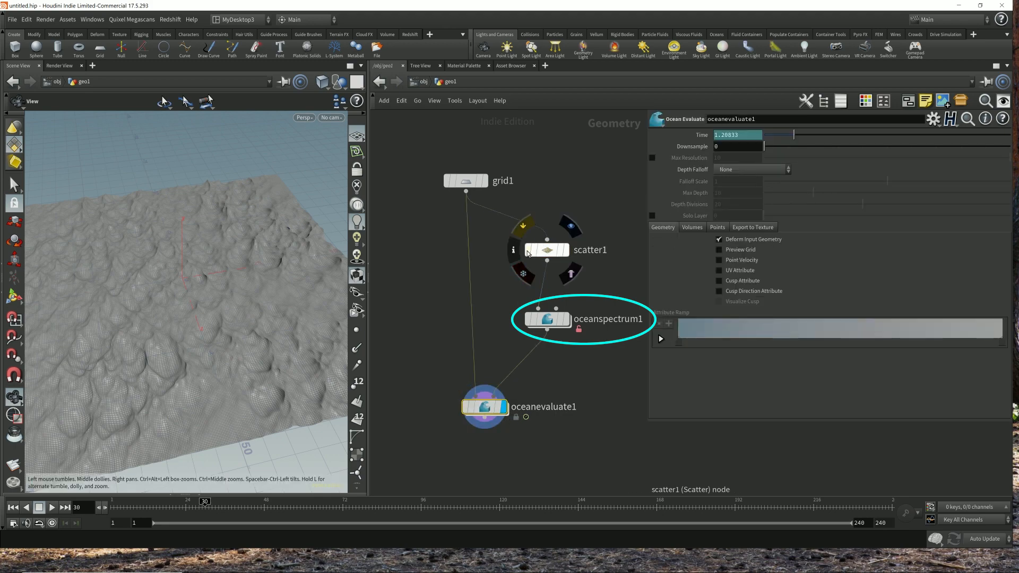
pyautogui.click(571, 226)
pyautogui.click(547, 319)
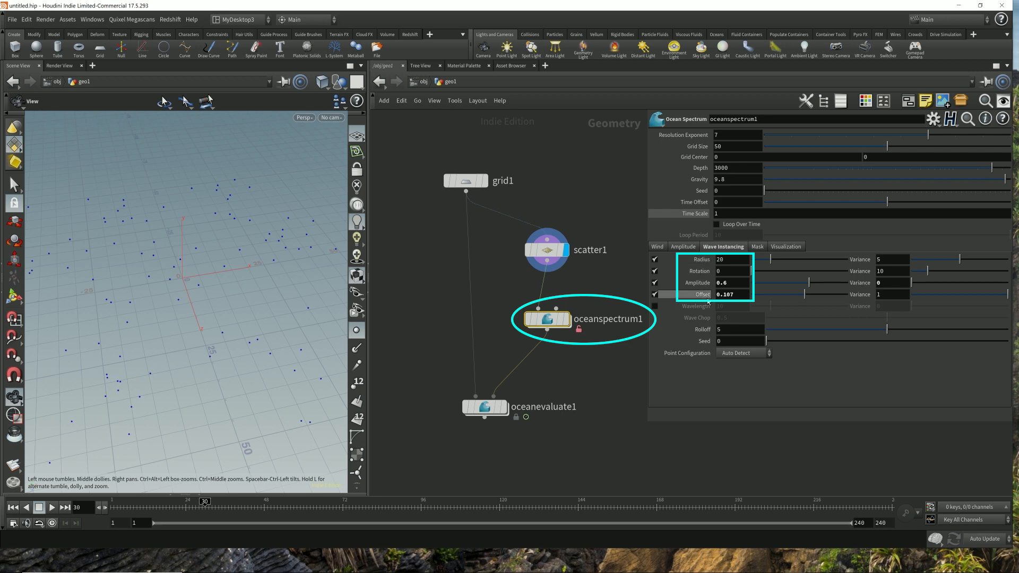
pyautogui.click(504, 409)
pyautogui.click(484, 408)
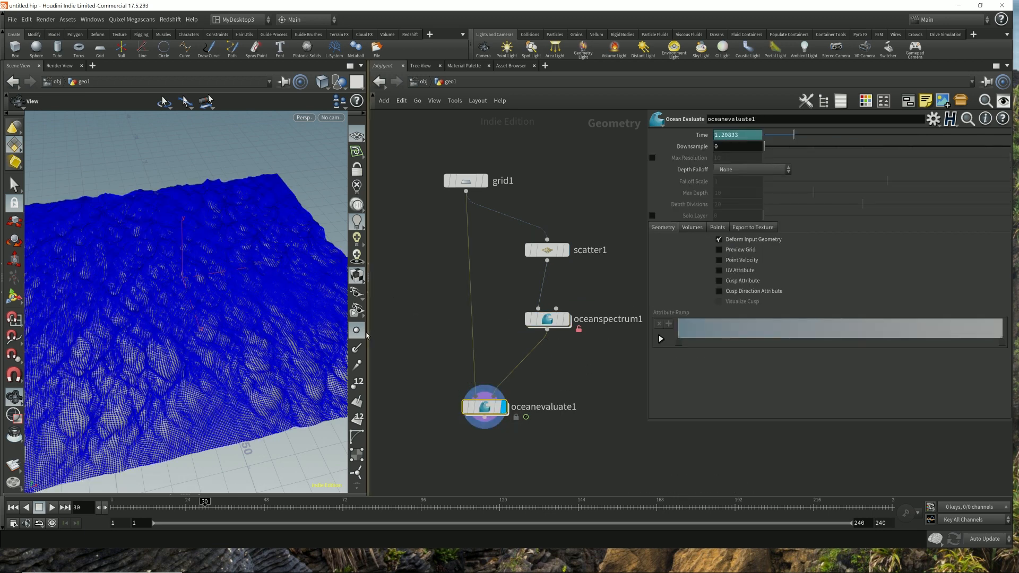
# - Review the Ocean Spectrum's Wind and Amplitude parameters
pyautogui.click(547, 319)
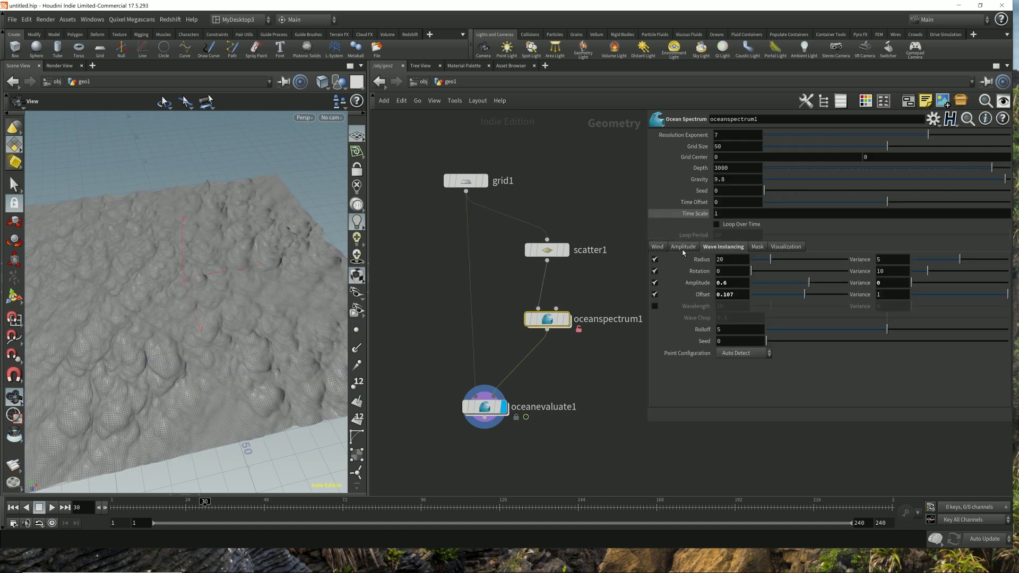
pyautogui.click(658, 248)
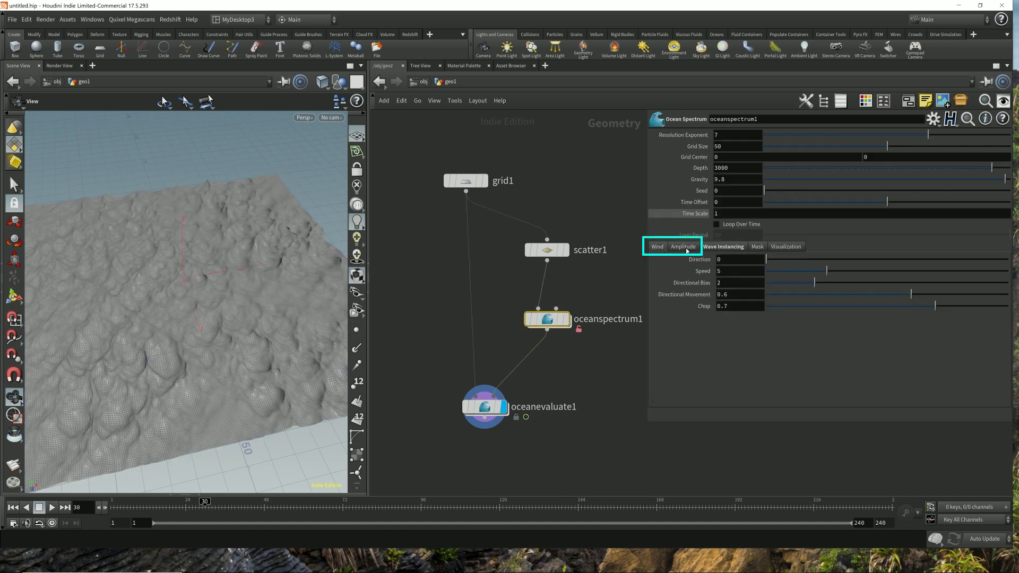
pyautogui.click(685, 247)
pyautogui.click(657, 248)
pyautogui.click(678, 248)
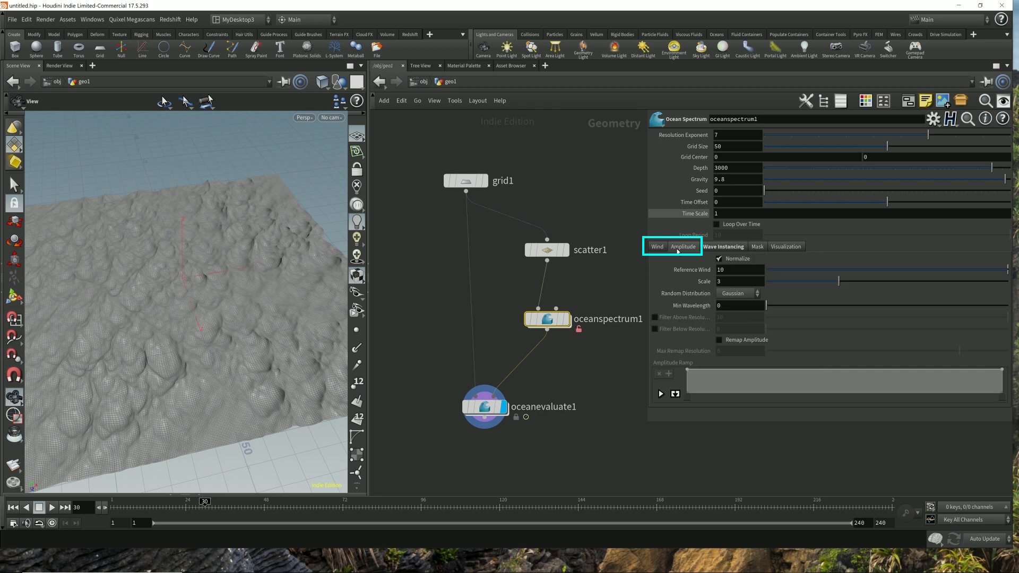
pyautogui.click(654, 250)
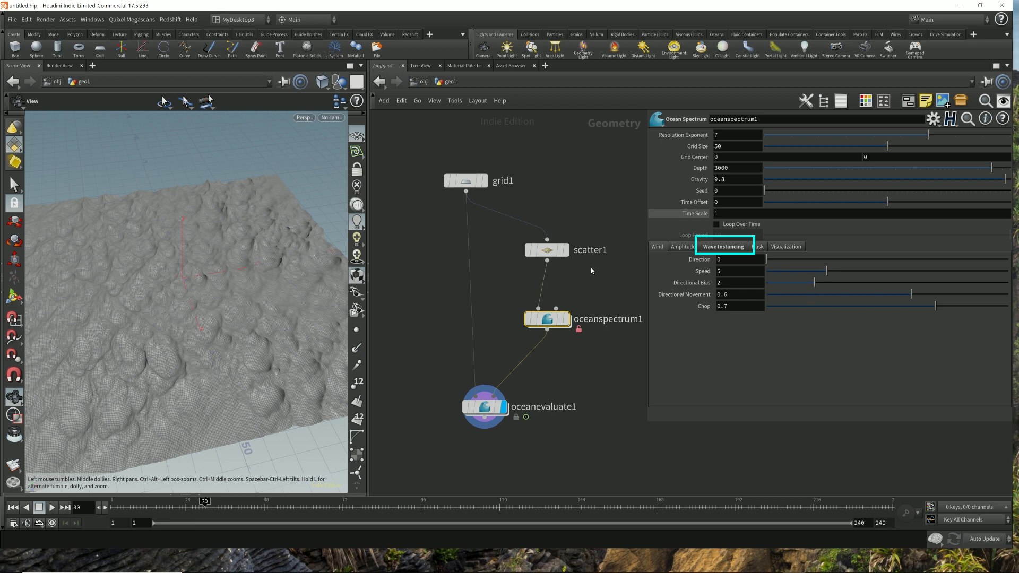
# - Lower the Ocean Spectrum's wave instancing Amplitude to 0 and raise it again to compare the waves around the points
pyautogui.moveTo(549, 253)
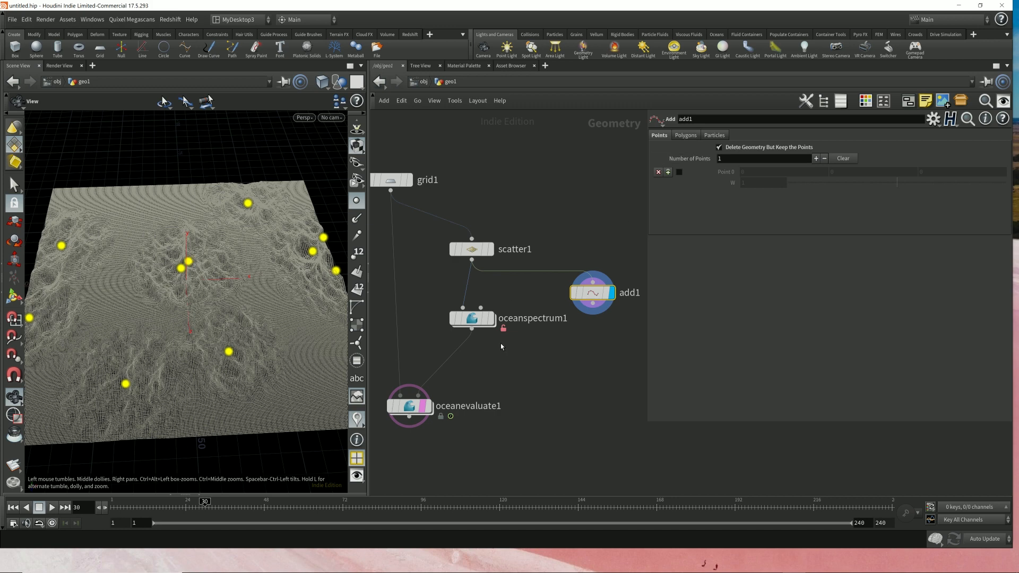
pyautogui.click(472, 319)
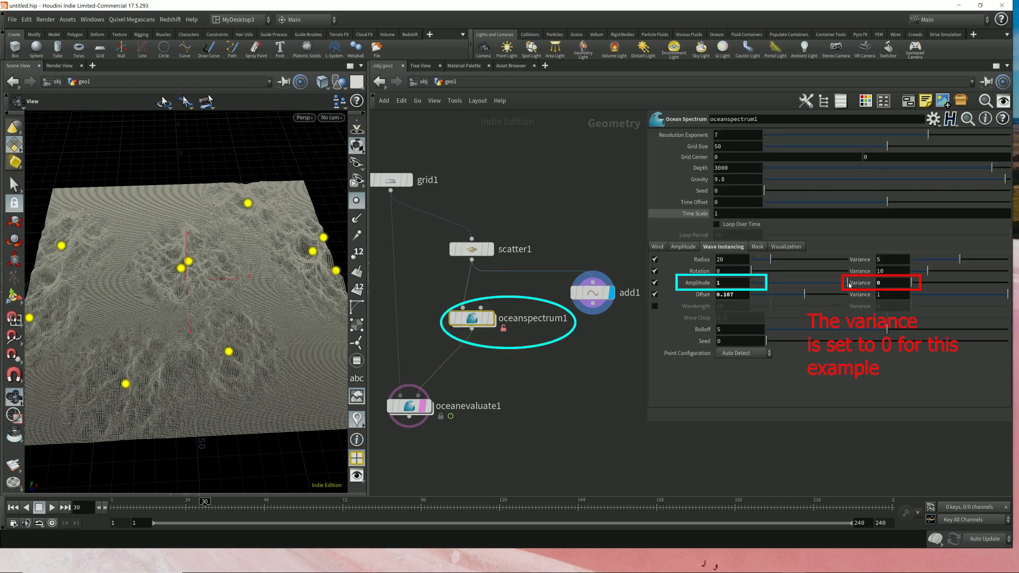
pyautogui.moveTo(768, 282); pyautogui.dragTo(748, 283)
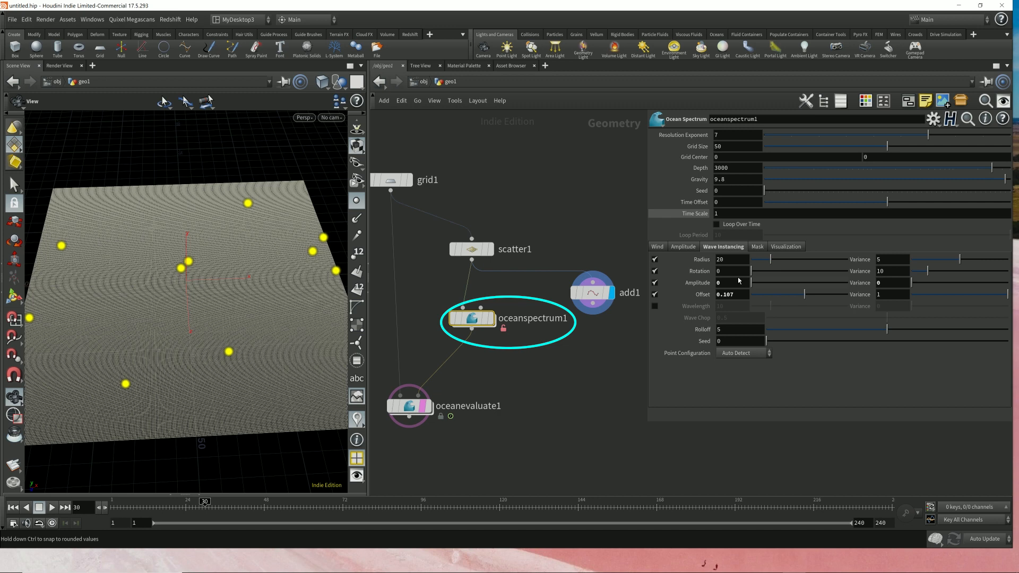
pyautogui.moveTo(746, 281); pyautogui.dragTo(848, 283)
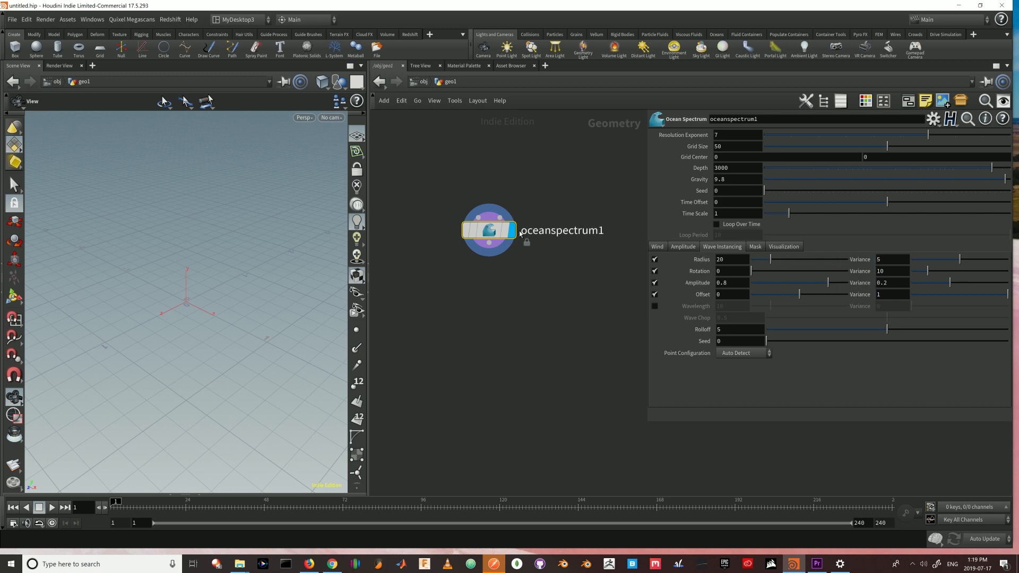
# - Allow editing of the oceanspectrum1 node's contents and enter its internal network
pyautogui.moveTo(502, 229)
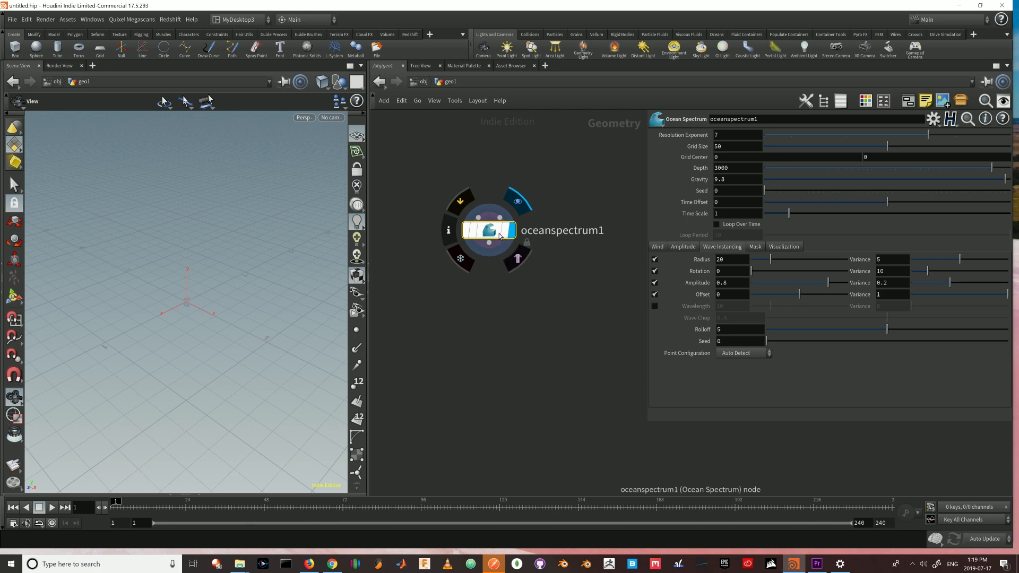
pyautogui.rightClick(492, 235)
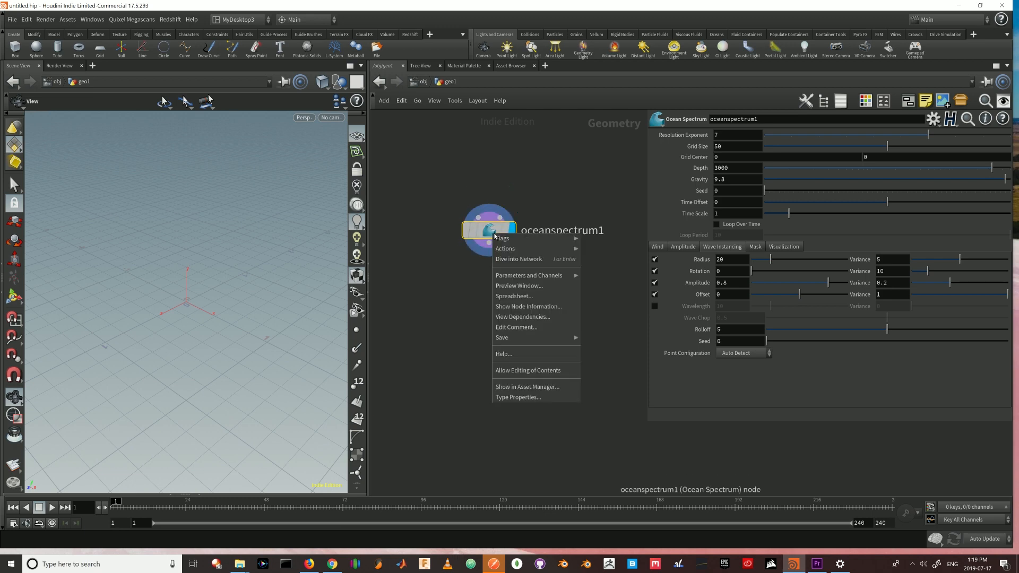
pyautogui.click(525, 371)
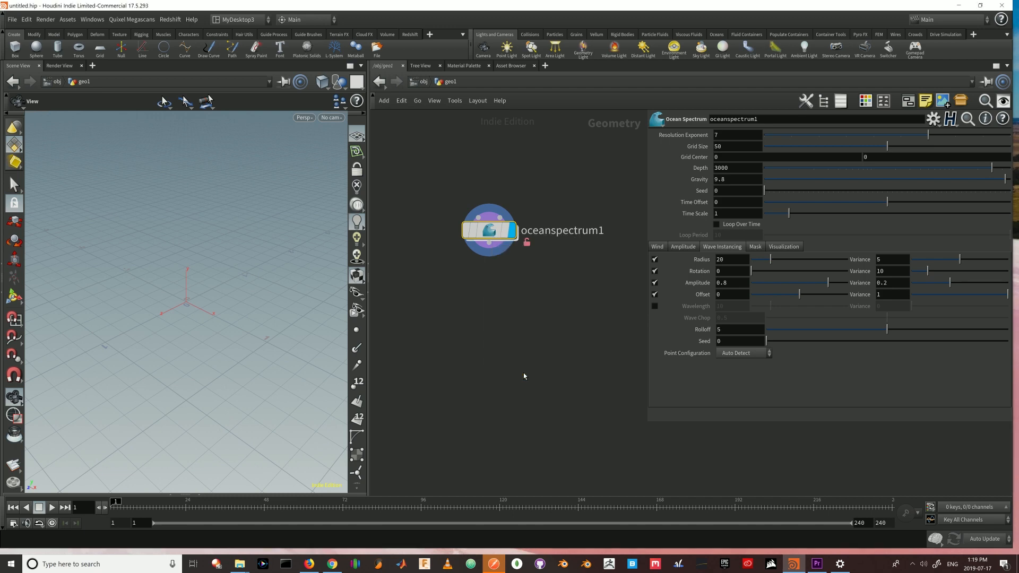
pyautogui.doubleClick(489, 235)
# - Examine the internal node chain below Wave Instancing Points and show the randomize_pscale node's parameters
pyautogui.moveTo(553, 295); pyautogui.dragTo(393, 363, button='middle')
pyautogui.moveTo(469, 247); pyautogui.dragTo(467, 184, button='middle')
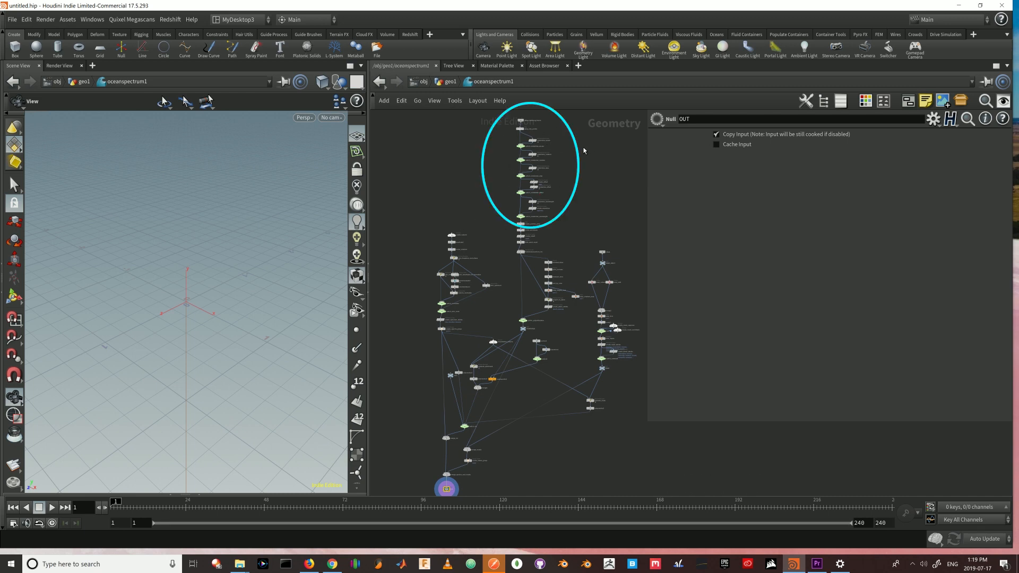
pyautogui.moveTo(584, 150); pyautogui.dragTo(567, 266, button='middle')
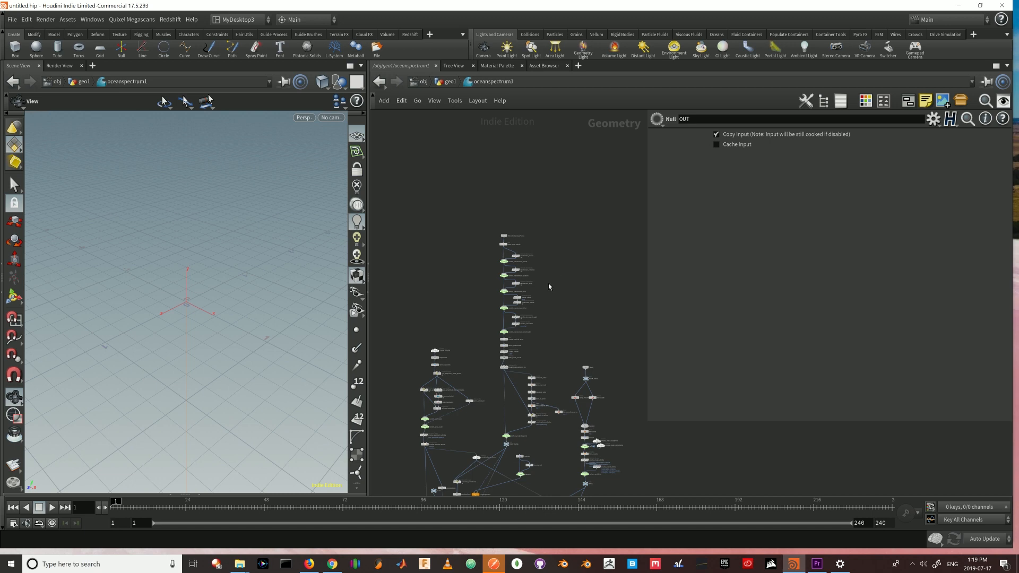
pyautogui.scroll(5, 549, 286)
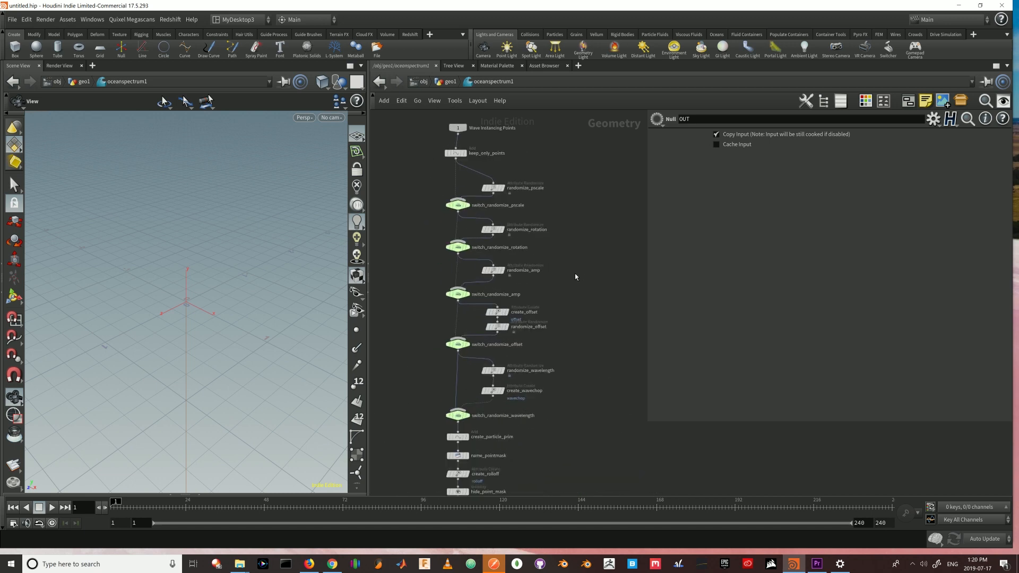
pyautogui.moveTo(573, 261); pyautogui.dragTo(596, 314, button='middle')
pyautogui.scroll(1, 577, 280)
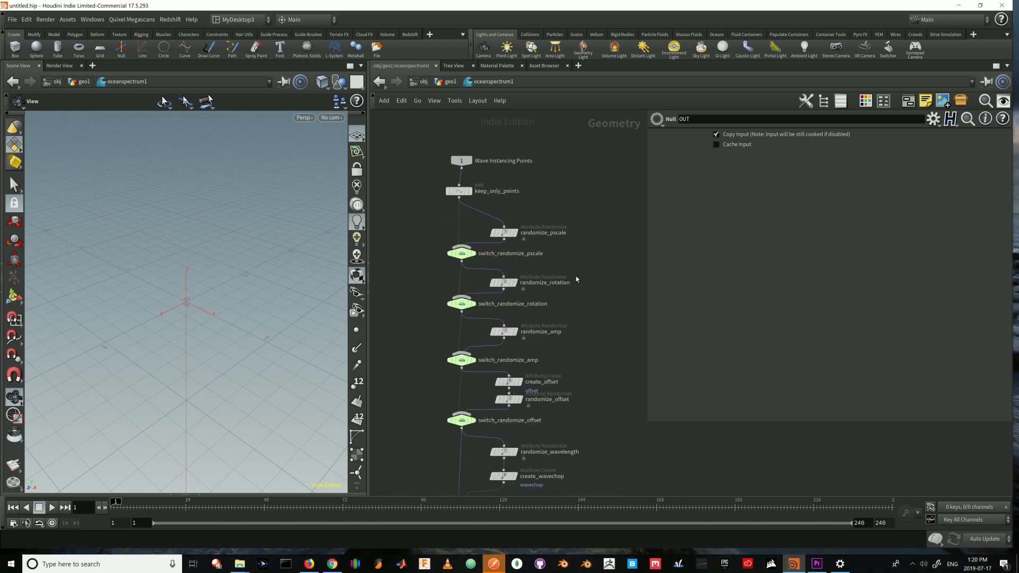
pyautogui.moveTo(577, 279); pyautogui.dragTo(580, 248, button='middle')
pyautogui.moveTo(609, 209); pyautogui.dragTo(490, 191)
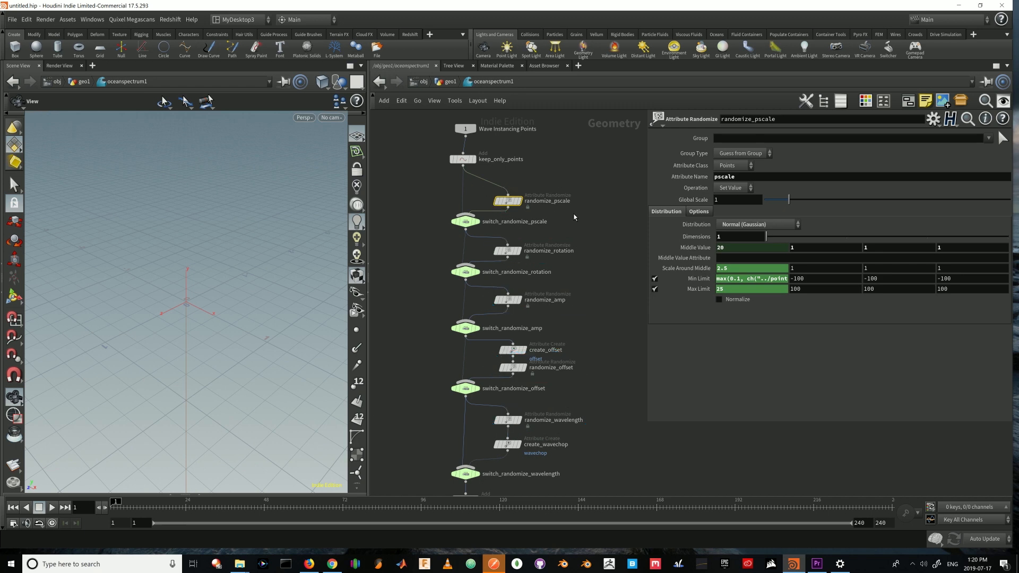
# - Enter the oceanspectrum1 network and switch randomize_amp's Middle Value, Scale Around Middle, Min Limit and Max Limit between expressions and values
pyautogui.moveTo(594, 214); pyautogui.dragTo(496, 186)
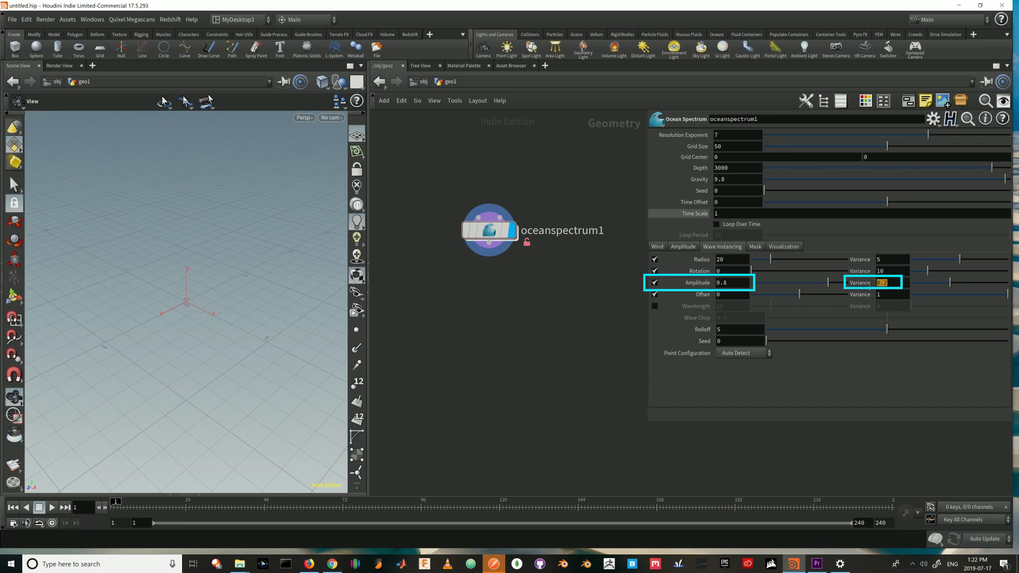
pyautogui.doubleClick(489, 231)
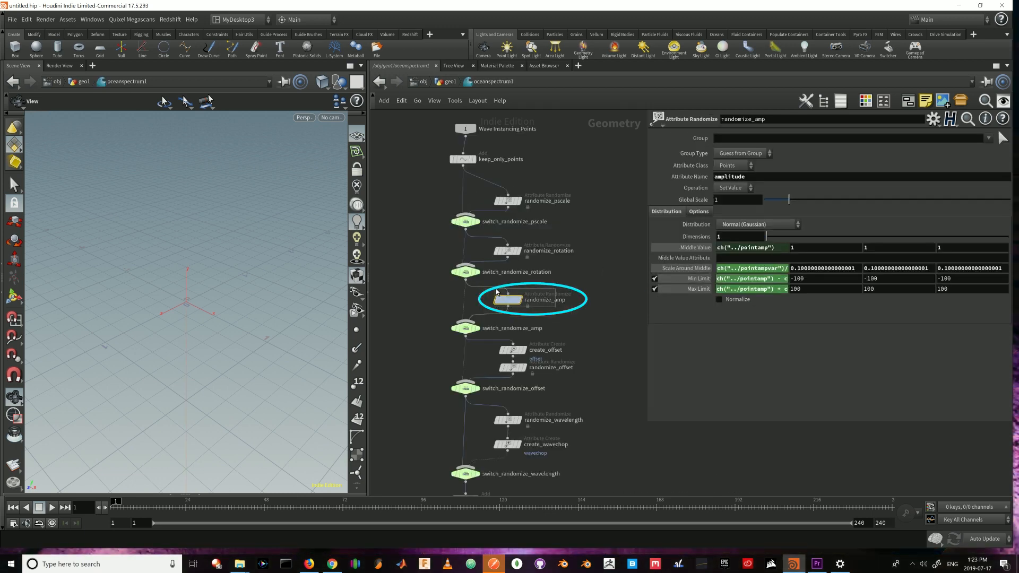
pyautogui.click(698, 248)
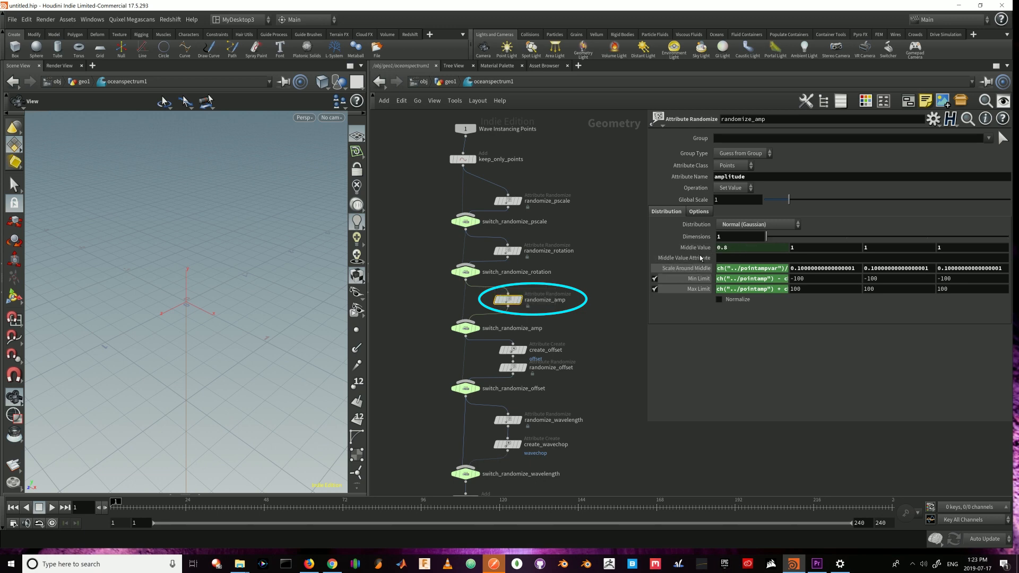
pyautogui.click(696, 268)
pyautogui.click(700, 279)
pyautogui.click(700, 289)
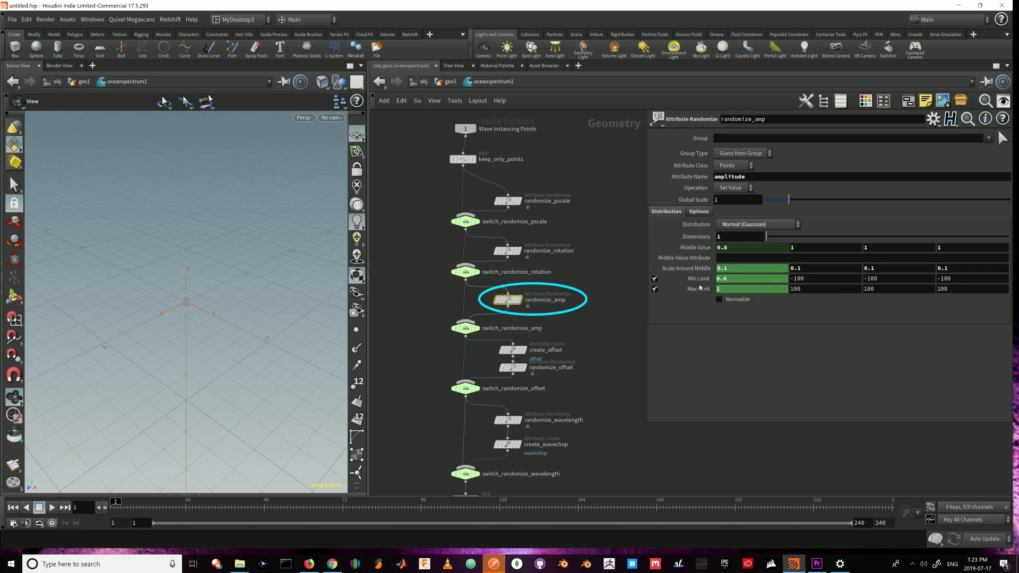
# - Show the Min Limit expression of randomize_amp and examine its pointamp and pointampvar references
pyautogui.click(699, 278)
pyautogui.click(752, 280)
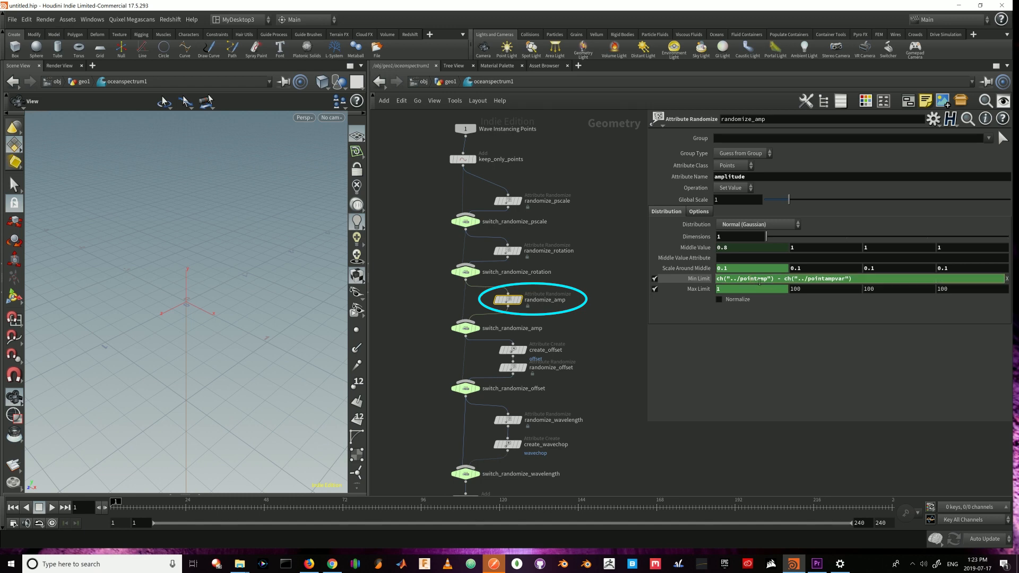
pyautogui.moveTo(741, 279); pyautogui.dragTo(775, 278)
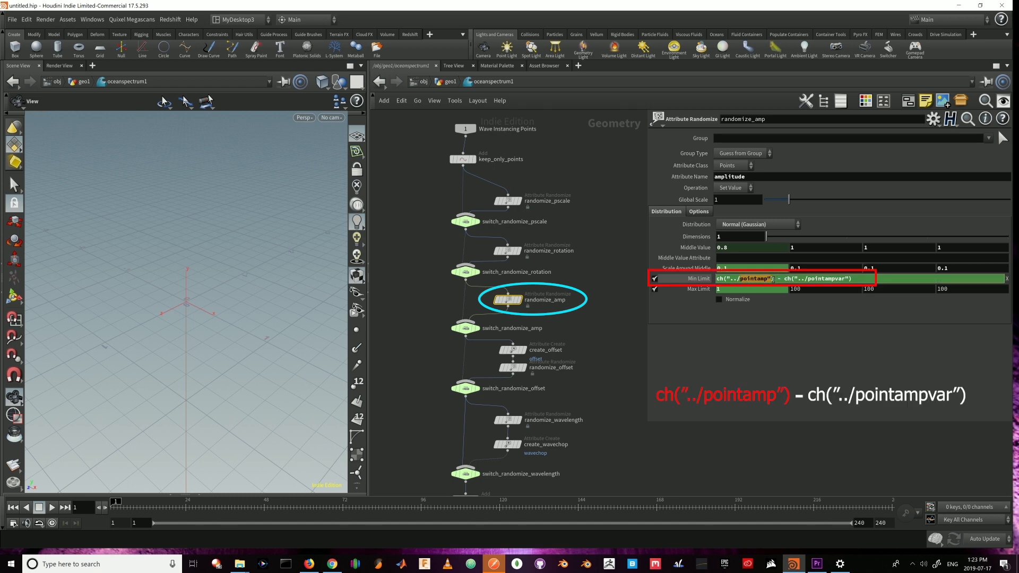
pyautogui.click(787, 280)
pyautogui.doubleClick(839, 280)
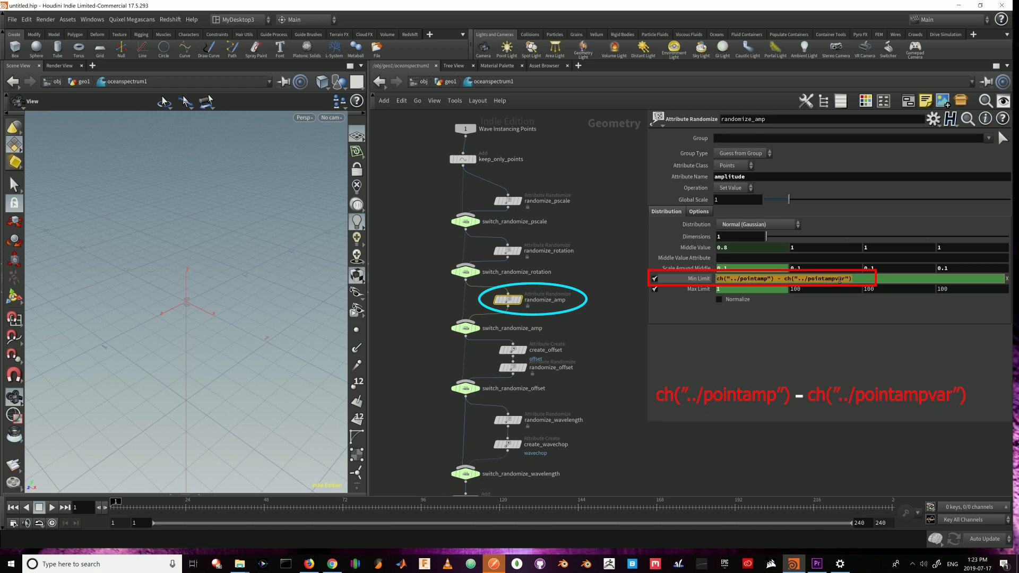
pyautogui.click(869, 278)
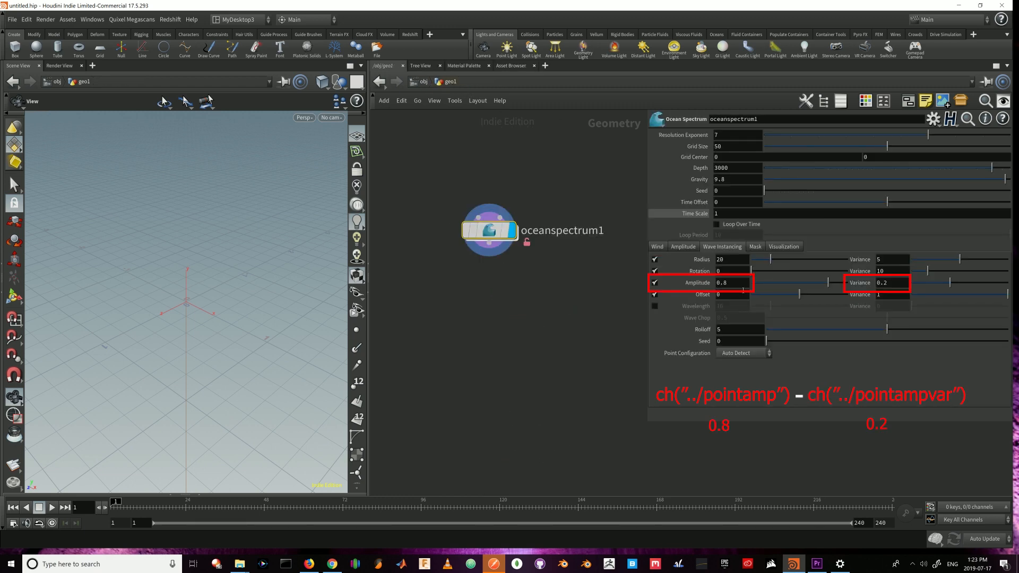
# - Compare the Ocean Spectrum's wave instancing Amplitude and its Variance with the Min Limit expression of randomize_amp
pyautogui.moveTo(889, 285); pyautogui.dragTo(868, 285)
pyautogui.moveTo(730, 284); pyautogui.dragTo(712, 284)
pyautogui.moveTo(890, 284); pyautogui.dragTo(829, 284)
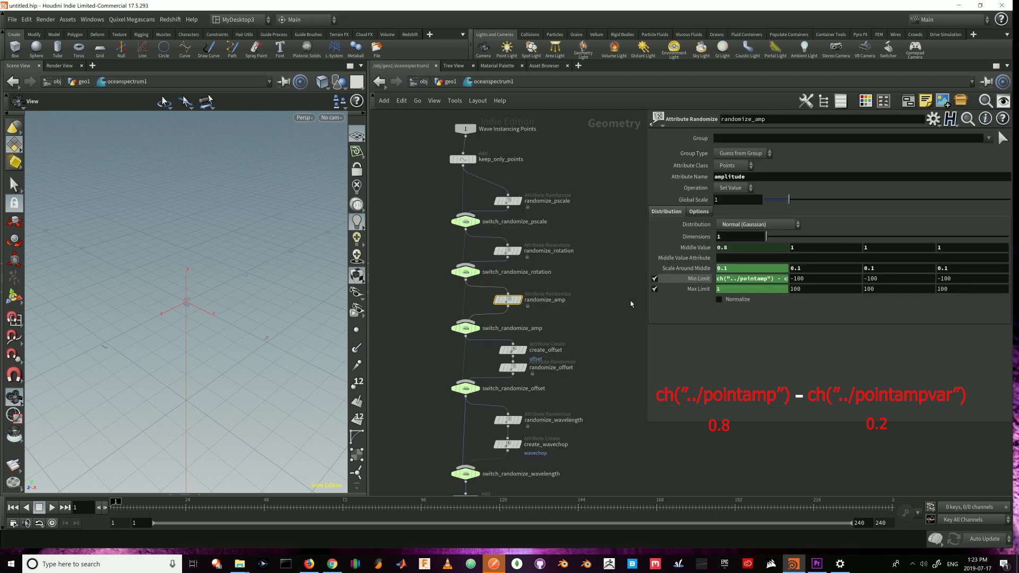
pyautogui.click(743, 279)
pyautogui.moveTo(719, 279); pyautogui.dragTo(900, 280)
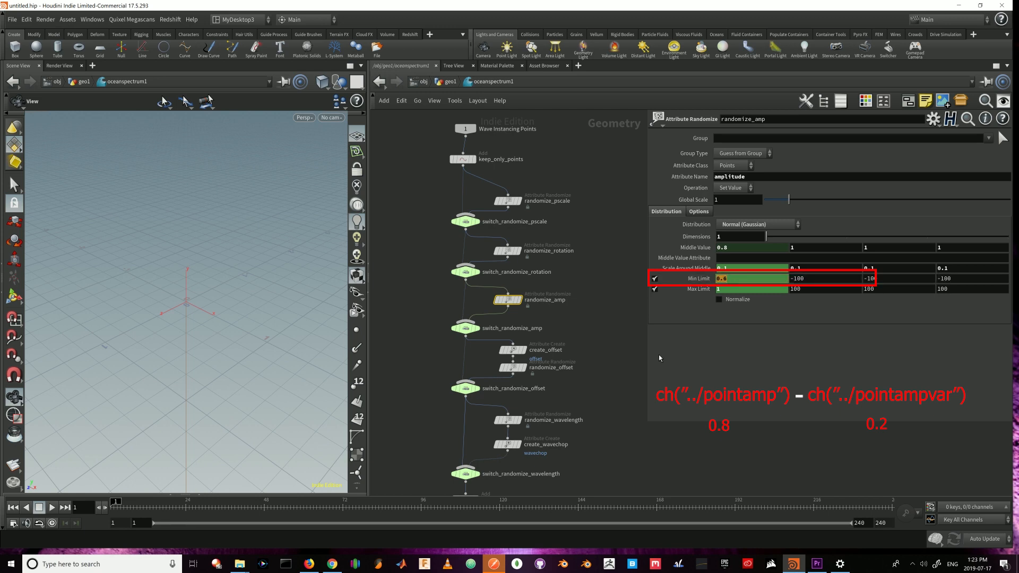
# - Examine the Max Limit expression of randomize_amp and its evaluated value
pyautogui.click(706, 291)
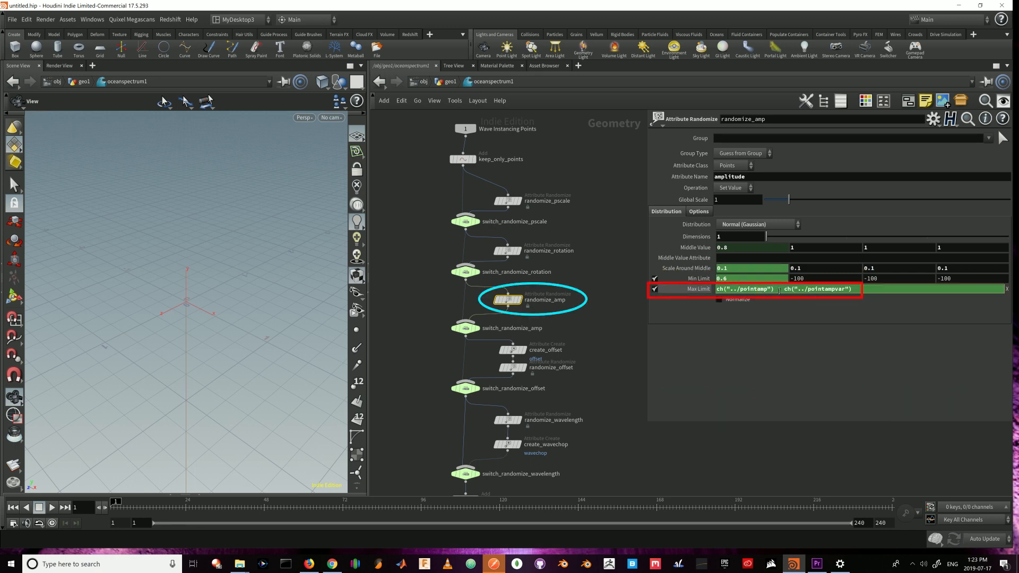
pyautogui.moveTo(775, 291); pyautogui.dragTo(852, 290)
pyautogui.click(699, 289)
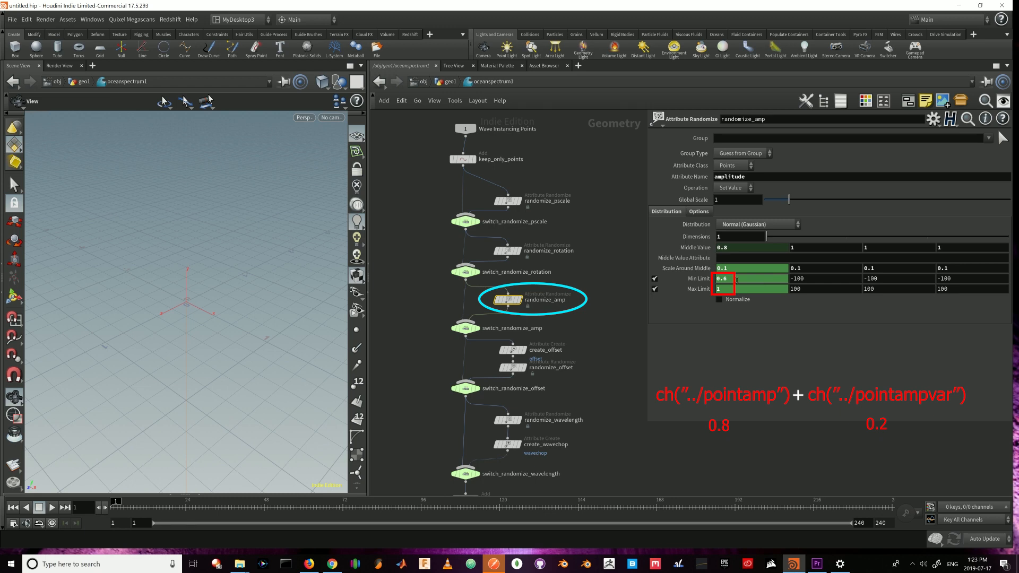
pyautogui.moveTo(735, 290); pyautogui.dragTo(676, 289)
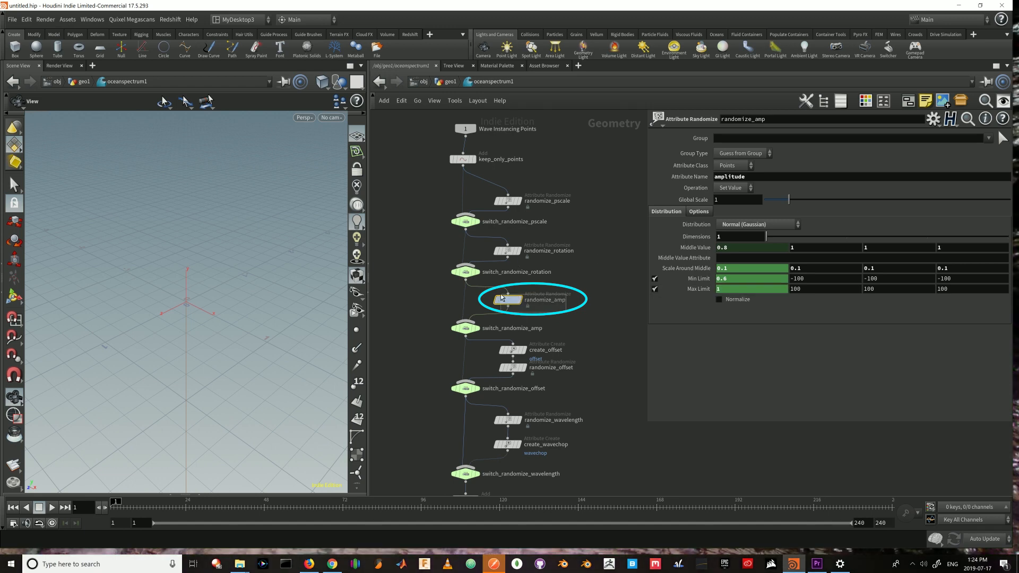
pyautogui.moveTo(599, 317); pyautogui.dragTo(499, 292)
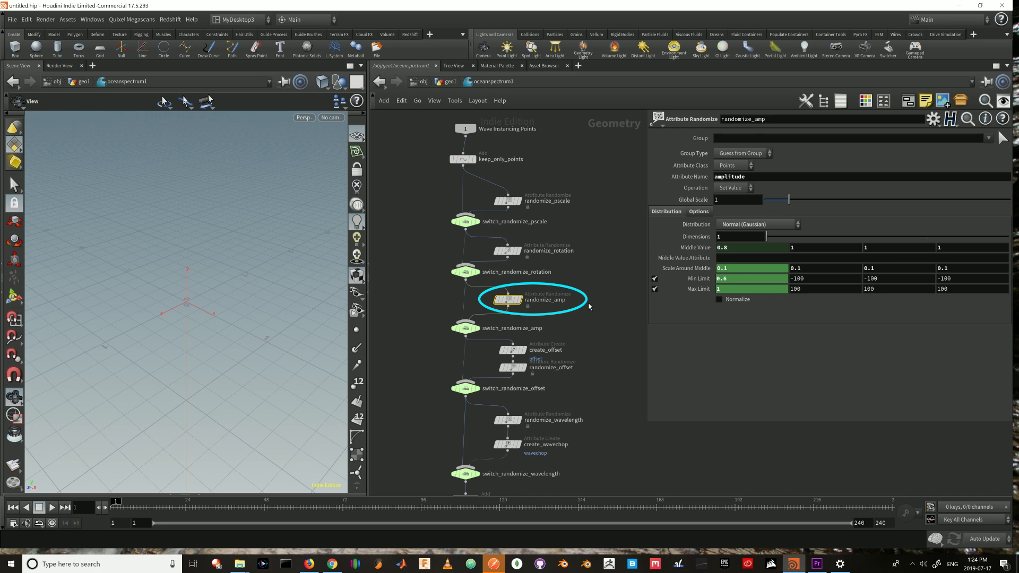
# - Return to the geo1 network and review the Ocean Spectrum's wave instancing Radius and its Variance
pyautogui.press('u')
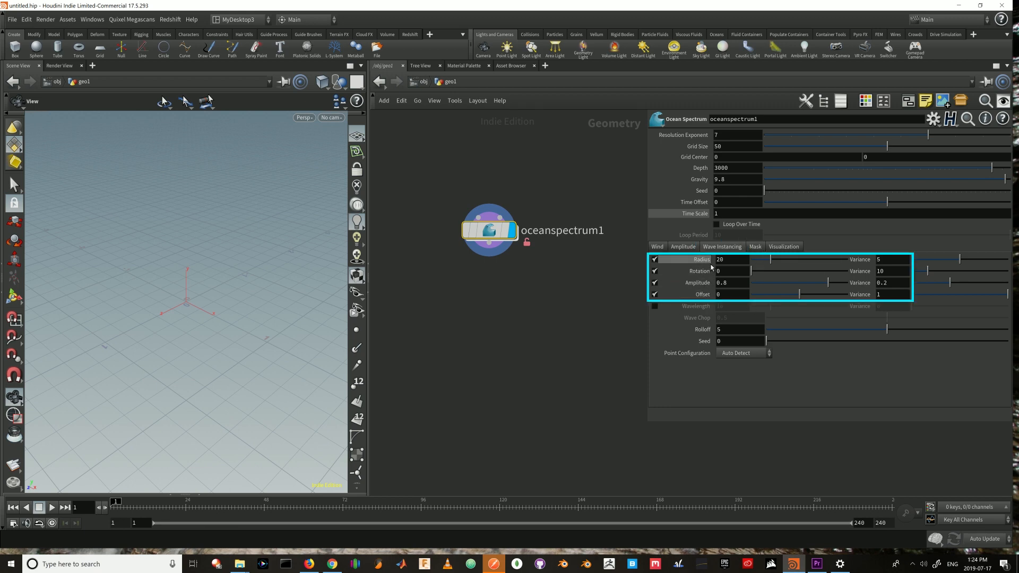
pyautogui.moveTo(711, 298)
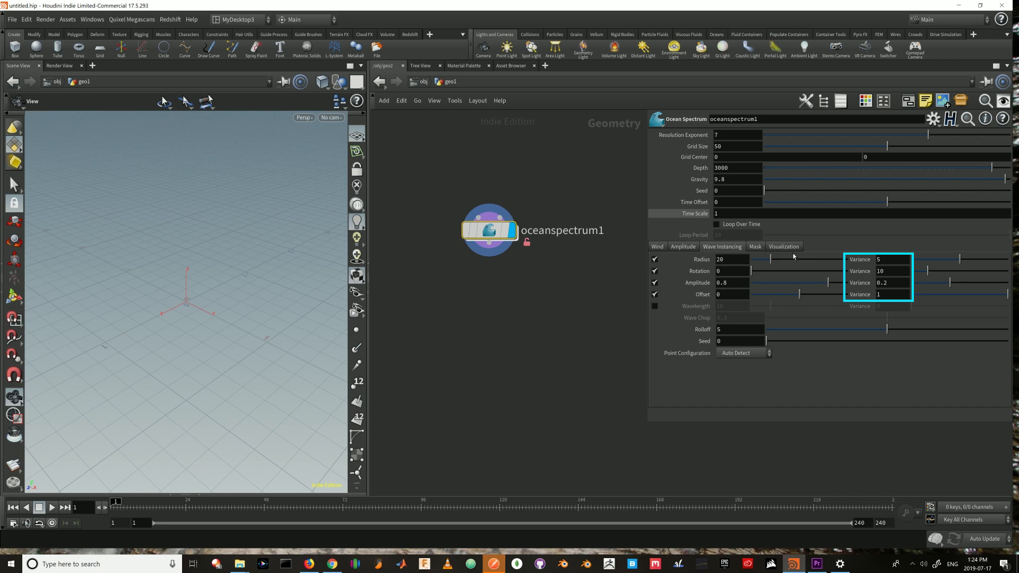
pyautogui.doubleClick(731, 262)
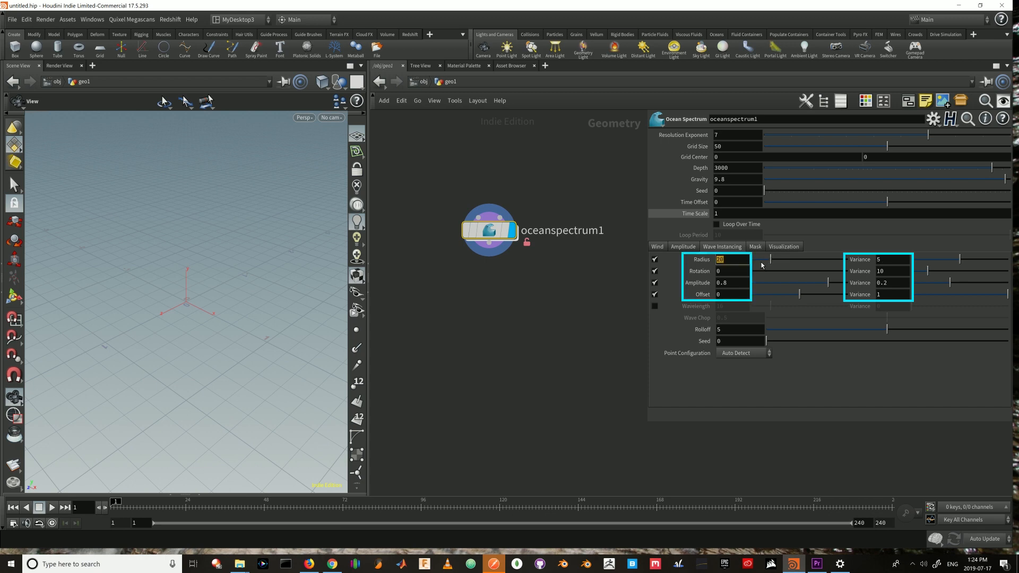
pyautogui.doubleClick(879, 259)
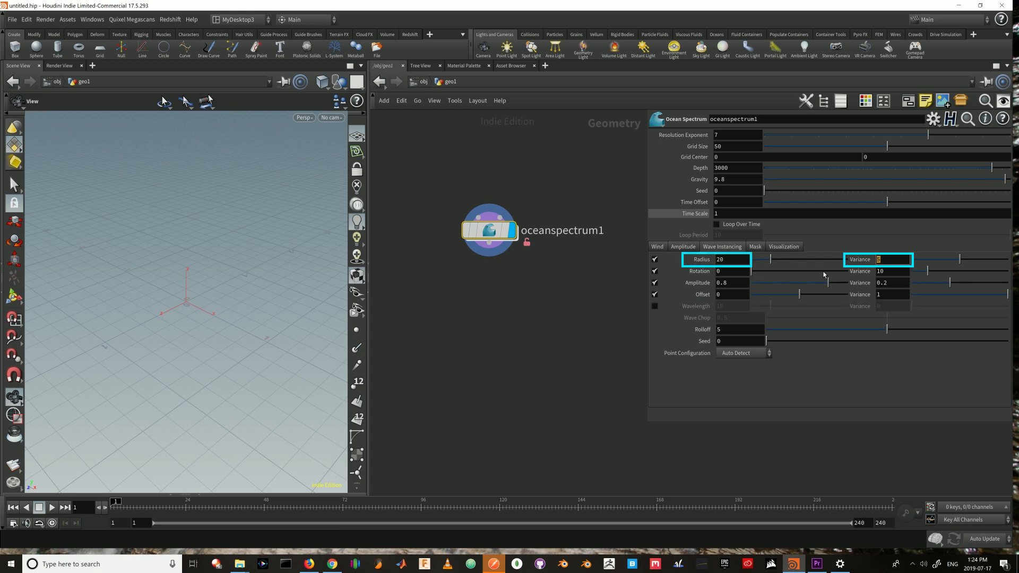
pyautogui.doubleClick(731, 260)
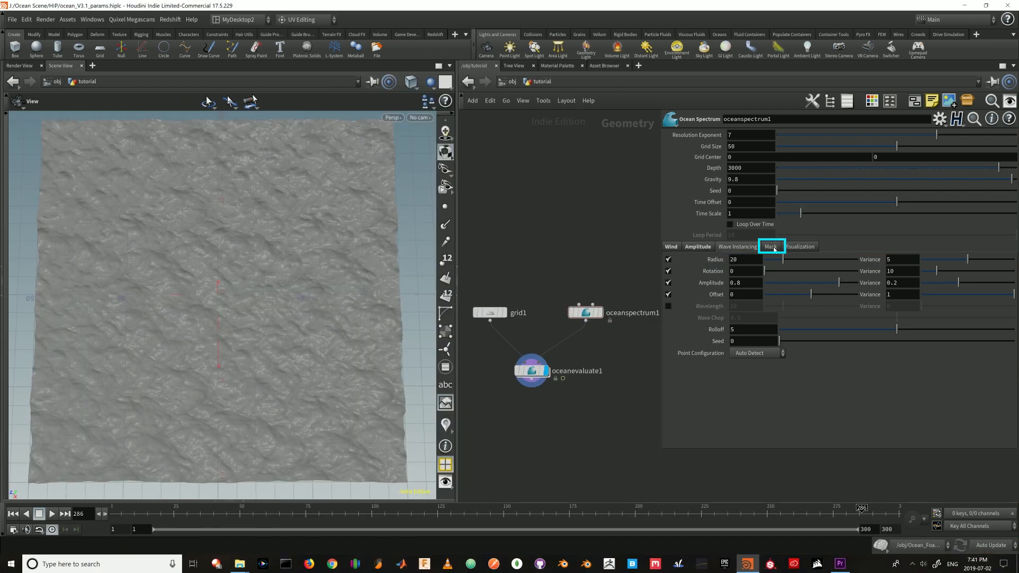
# - Try Add Noise on the Ocean Spectrum's mask while playing and scrubbing the timeline, and turn the noise off again
pyautogui.click(772, 248)
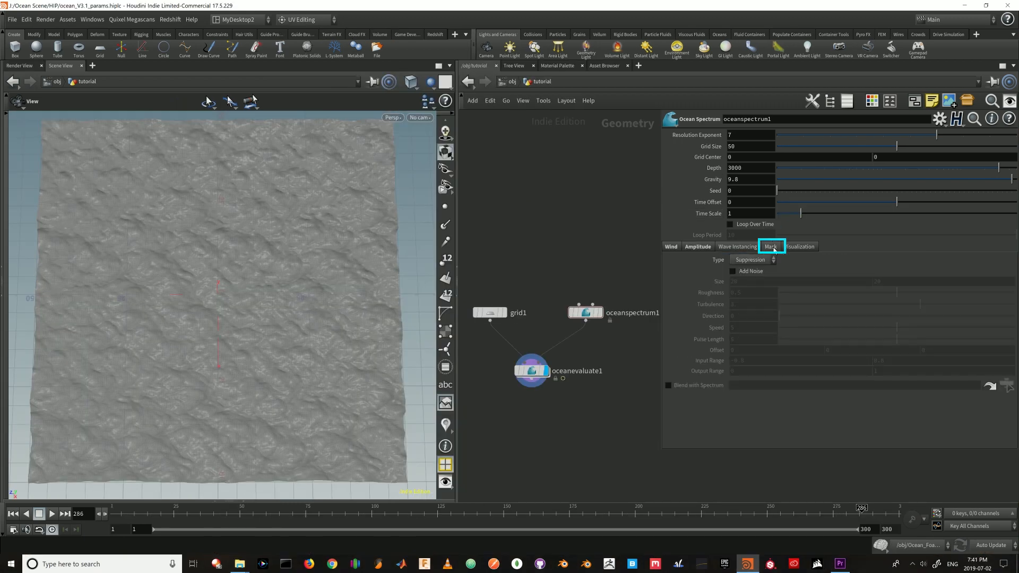
pyautogui.click(734, 272)
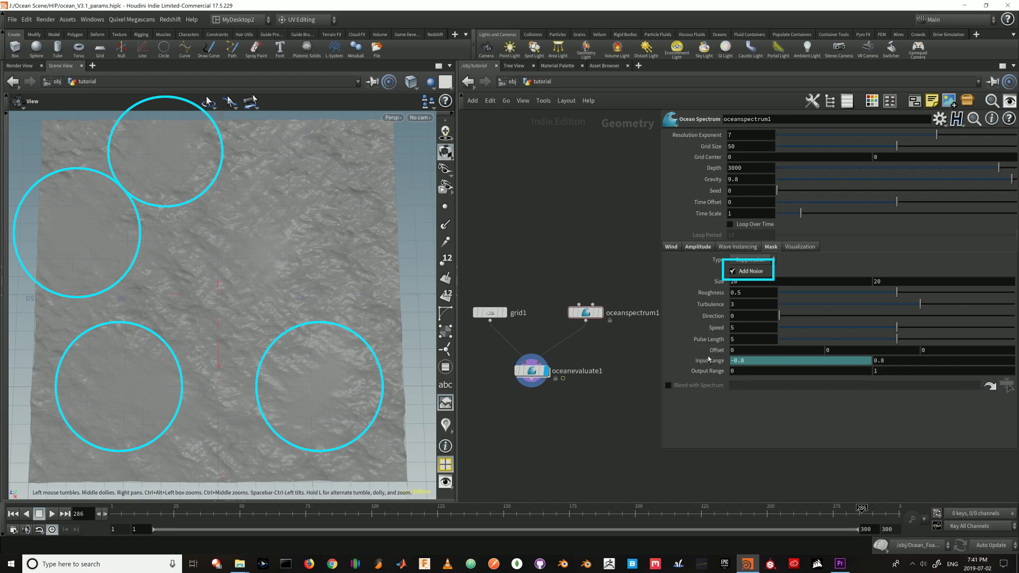
pyautogui.press('Up')
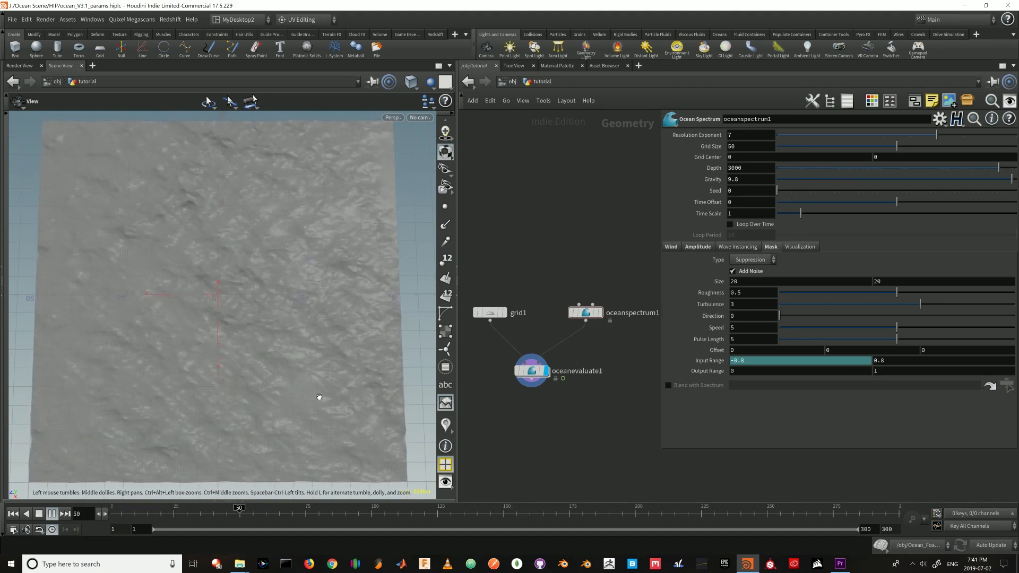
pyautogui.click(51, 514)
pyautogui.moveTo(247, 513); pyautogui.dragTo(642, 507)
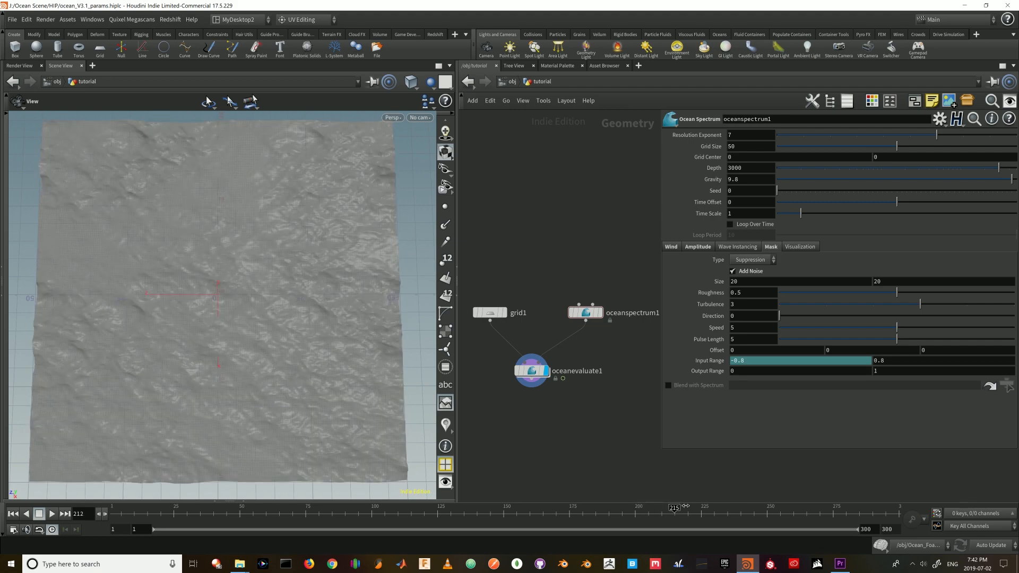
pyautogui.moveTo(665, 509)
pyautogui.mouseDown()
pyautogui.moveTo(142, 509)
pyautogui.moveTo(189, 508)
pyautogui.mouseUp()
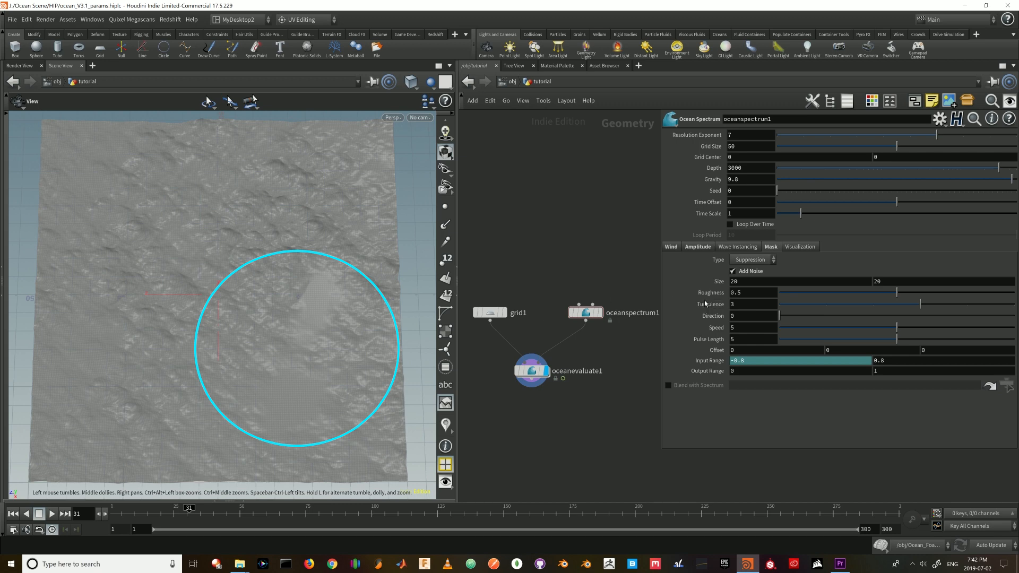
pyautogui.click(734, 272)
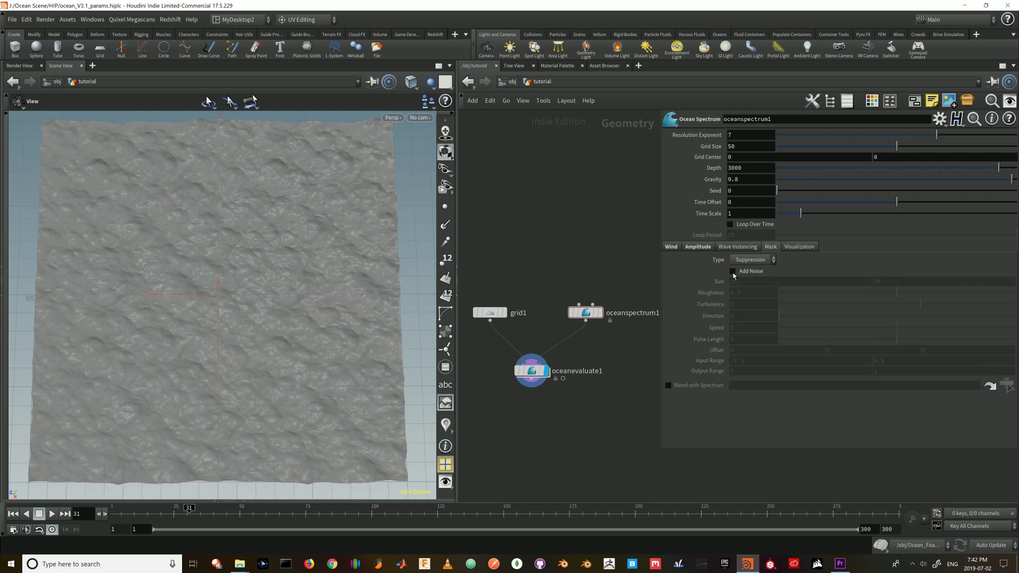
# - Check the Suppression mask type and point out the mask input on the oceanspectrum1 node
pyautogui.click(759, 261)
pyautogui.click(759, 263)
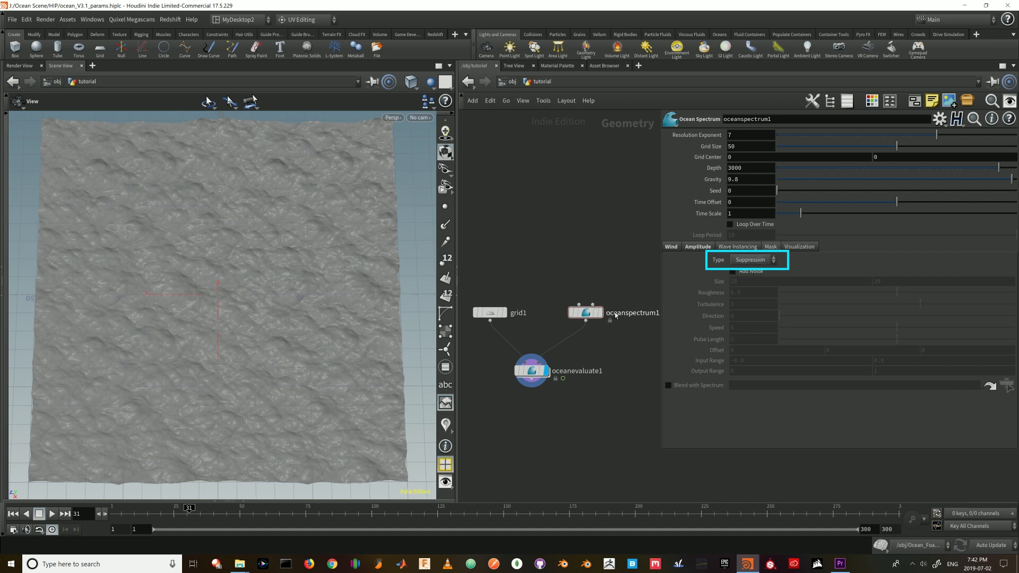
pyautogui.moveTo(593, 304); pyautogui.dragTo(606, 233)
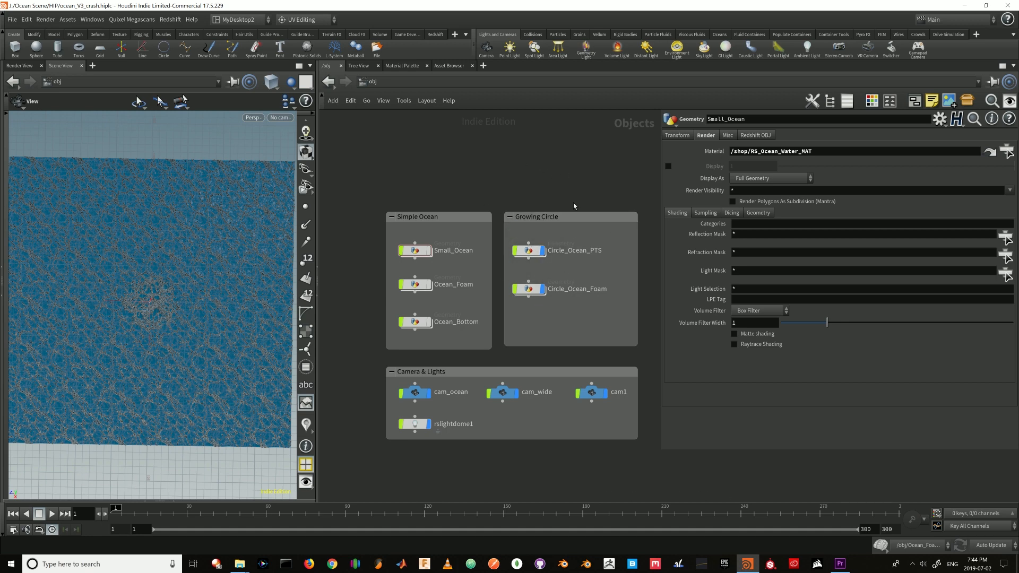
# - Enter the Circle_Ocean_PTS network, display the grows node from the Mask group, and hide the other objects in the viewport
pyautogui.doubleClick(529, 251)
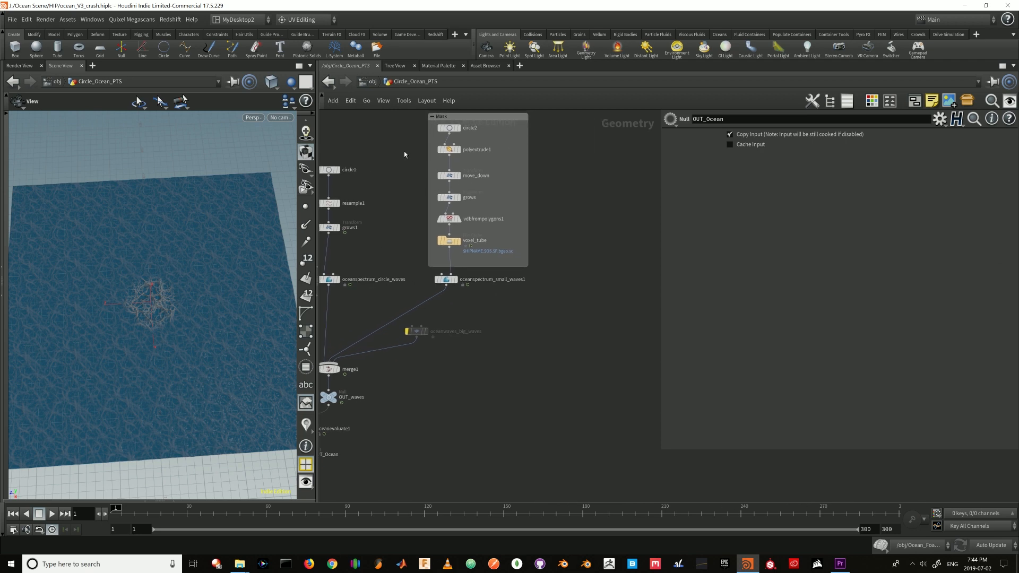
pyautogui.click(460, 199)
pyautogui.click(453, 199)
pyautogui.click(292, 83)
pyautogui.click(305, 115)
# - Template the OUT_Ocean node and inspect the grows disc against the ocean surface from above
pyautogui.moveTo(332, 451); pyautogui.dragTo(417, 422, button='middle')
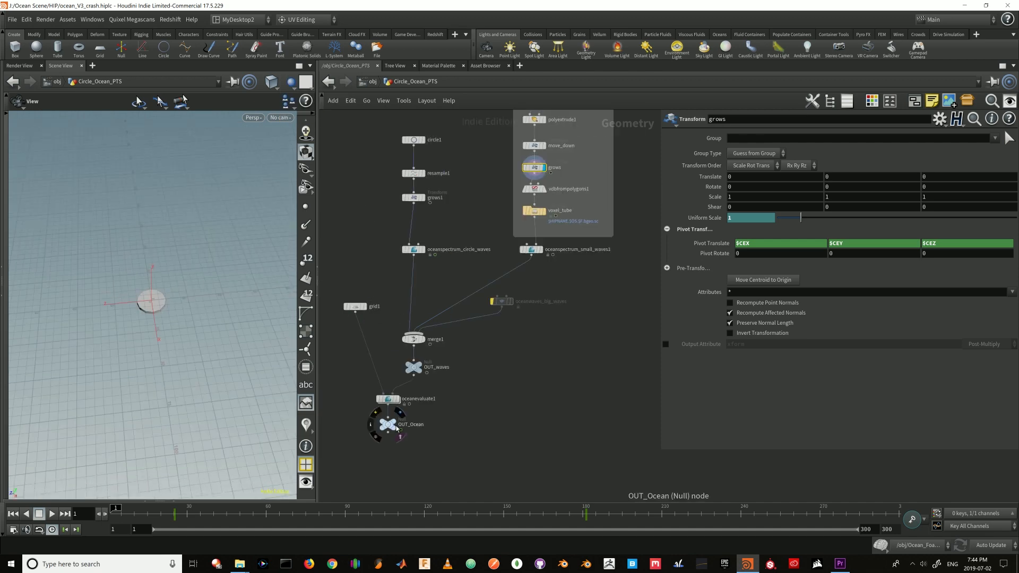
pyautogui.click(397, 429)
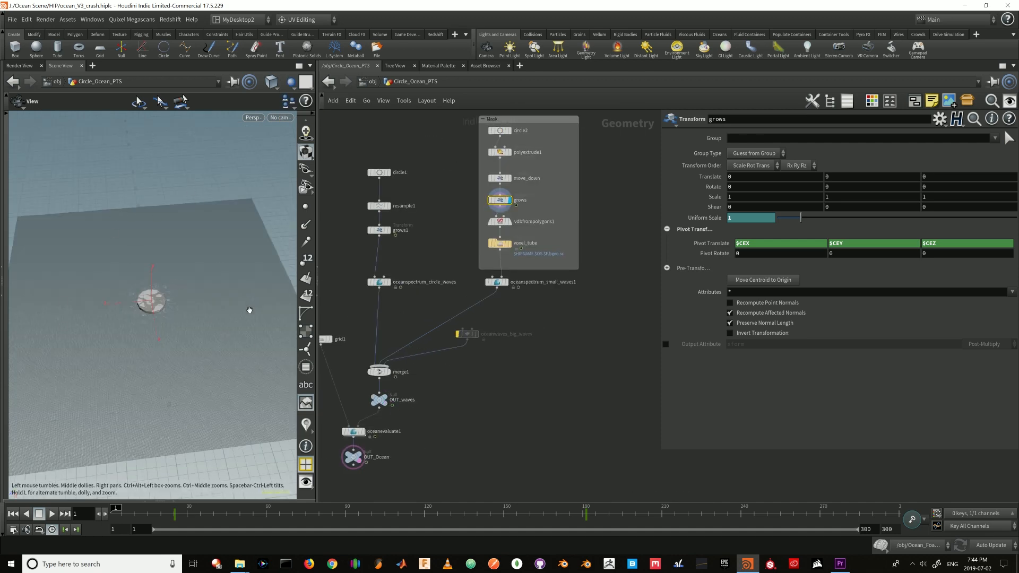
pyautogui.moveTo(597, 225); pyautogui.dragTo(588, 259, button='middle')
pyautogui.moveTo(182, 279); pyautogui.dragTo(189, 298)
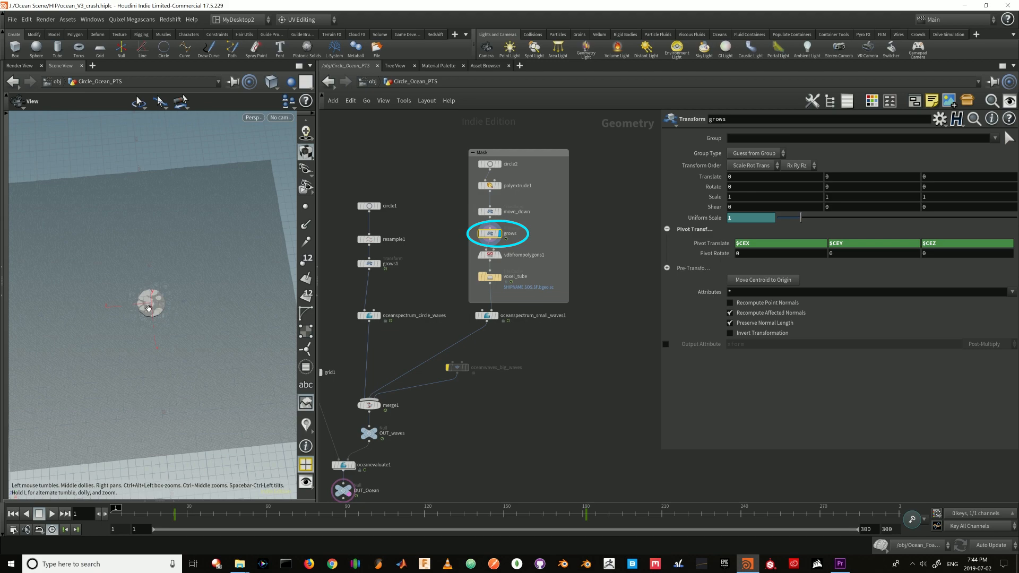
pyautogui.scroll(5, 149, 308)
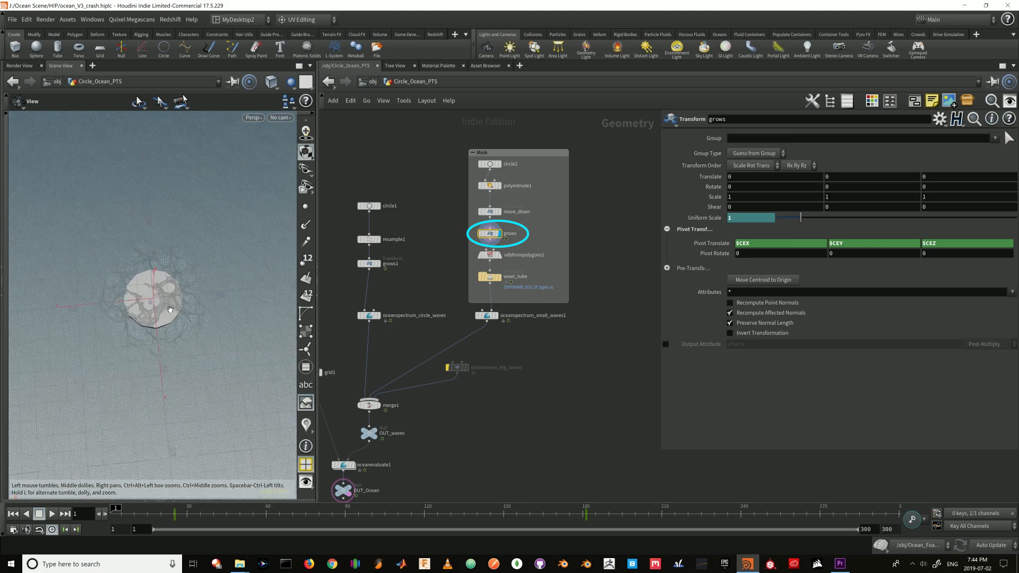
pyautogui.moveTo(179, 288); pyautogui.dragTo(193, 327)
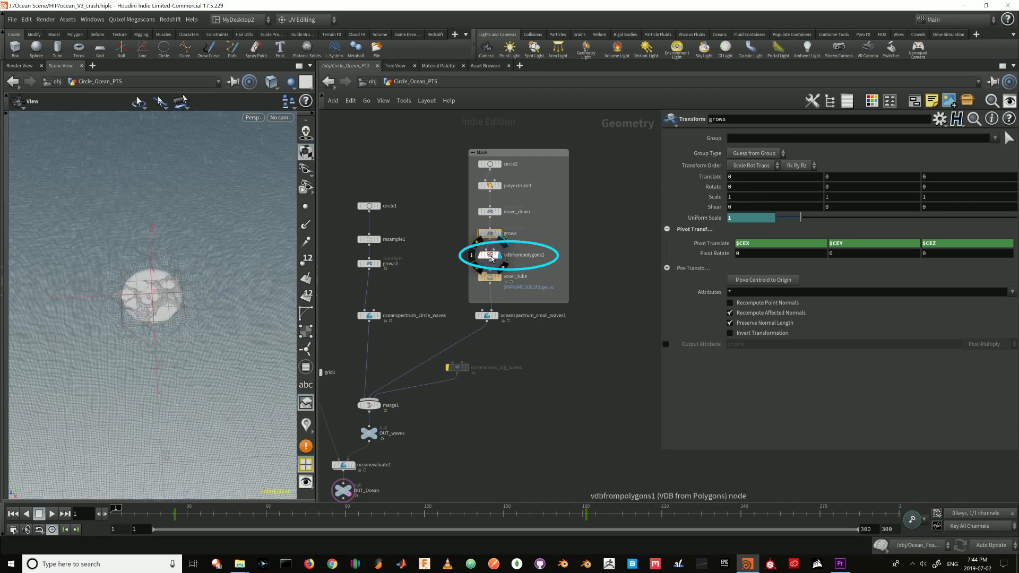
# - Display the vdbfrompolygons1 node and inspect its fog volume against the ocean surface from low and high angles
pyautogui.click(493, 258)
pyautogui.moveTo(154, 322); pyautogui.dragTo(142, 312)
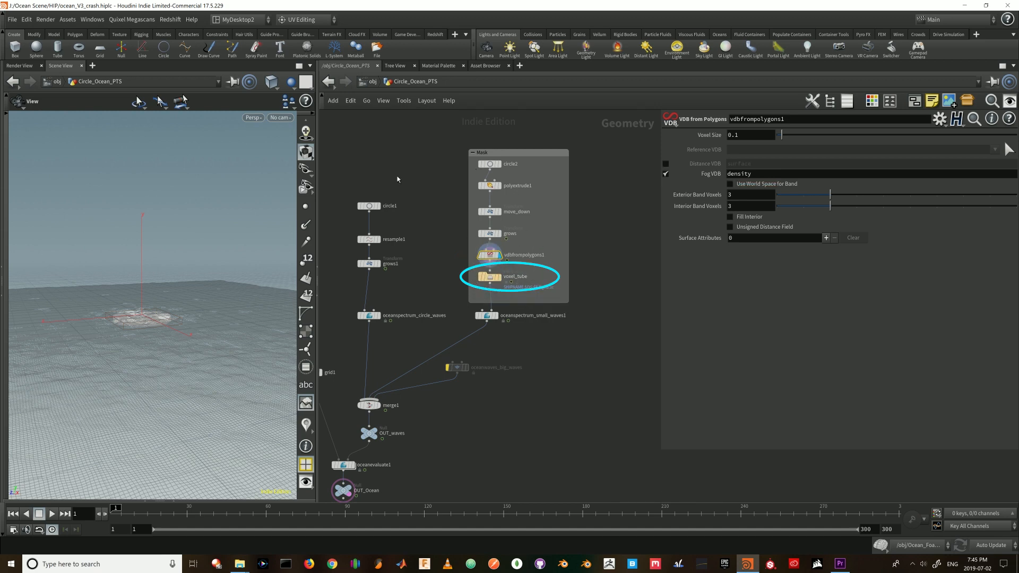
pyautogui.moveTo(229, 223)
pyautogui.mouseDown()
pyautogui.moveTo(216, 308)
pyautogui.moveTo(234, 295)
pyautogui.mouseUp()
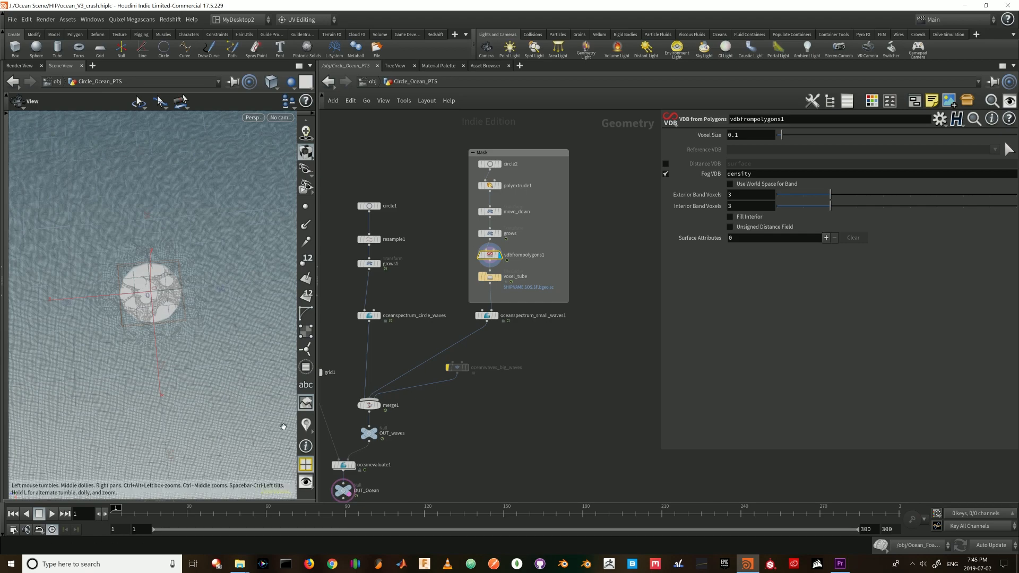
# - Display the grows node, scrub the timeline to about frame 209 to examine the disc's growth, and return to frame 1
pyautogui.moveTo(190, 515); pyautogui.dragTo(662, 514)
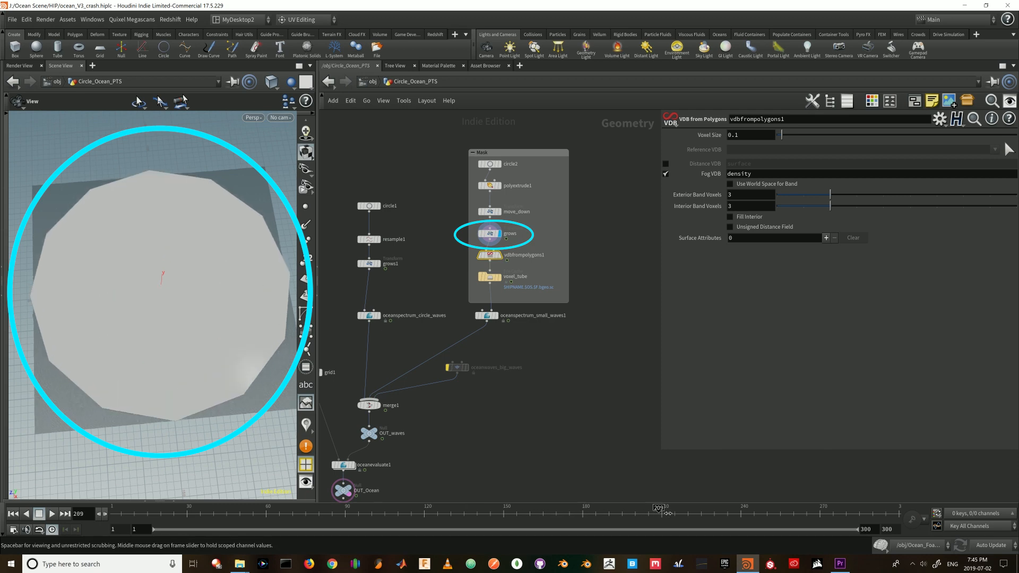
pyautogui.click(13, 514)
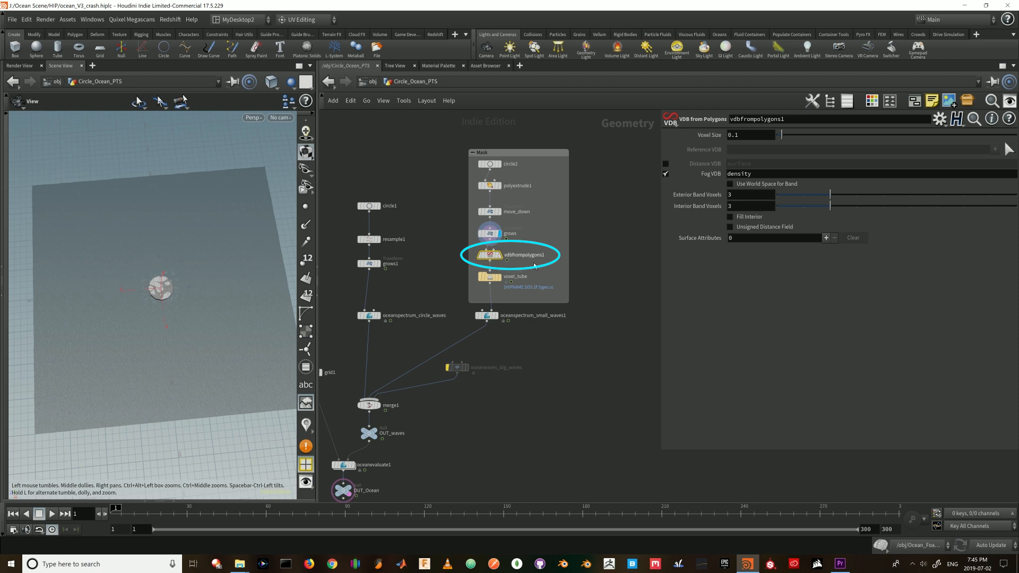
# - Display vdbfrompolygons1 again, examine the voxel_tube file cache's settings in the Mask group, and display that cache
pyautogui.moveTo(501, 259)
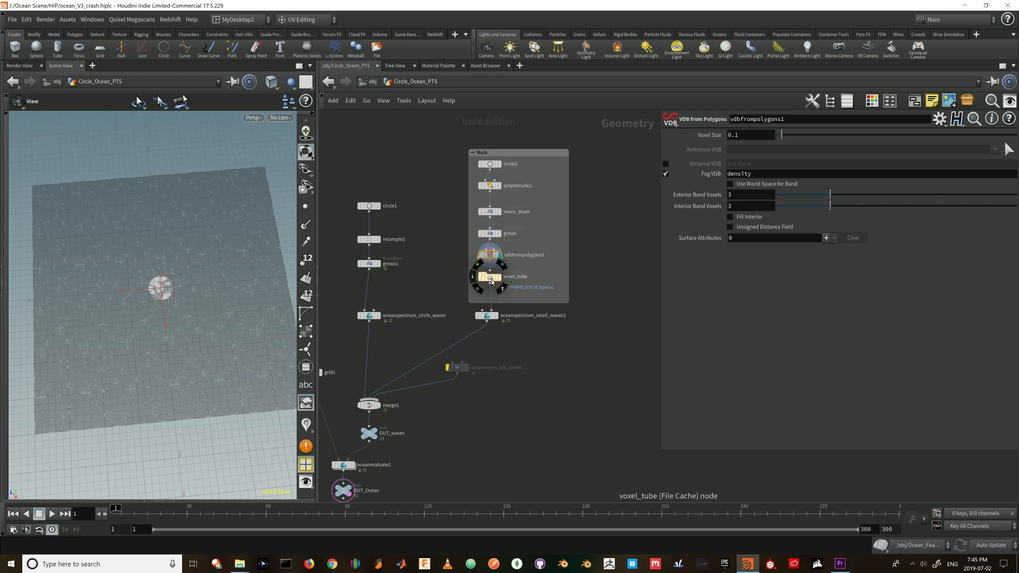
pyautogui.click(488, 279)
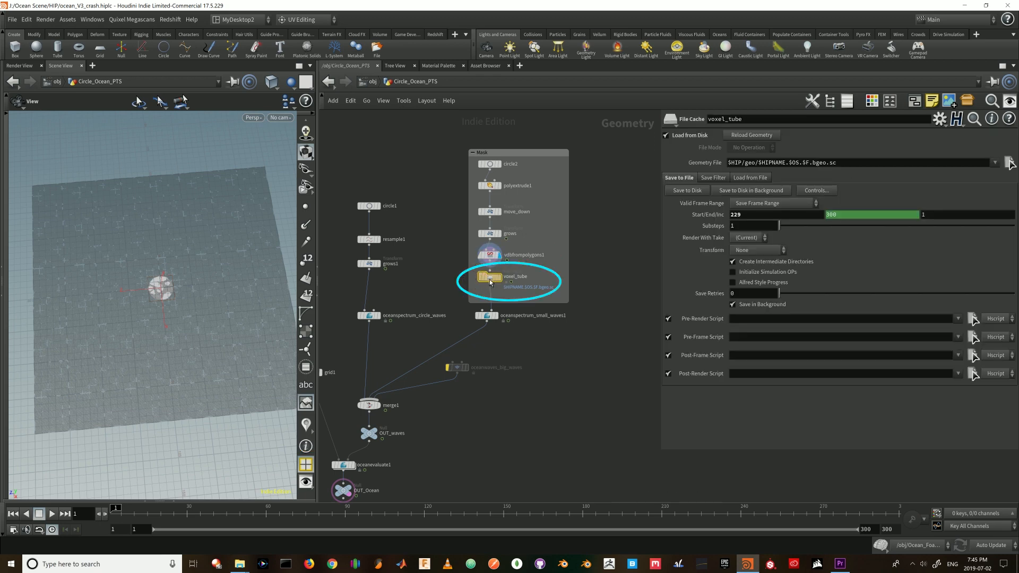
pyautogui.moveTo(489, 279); pyautogui.dragTo(490, 283)
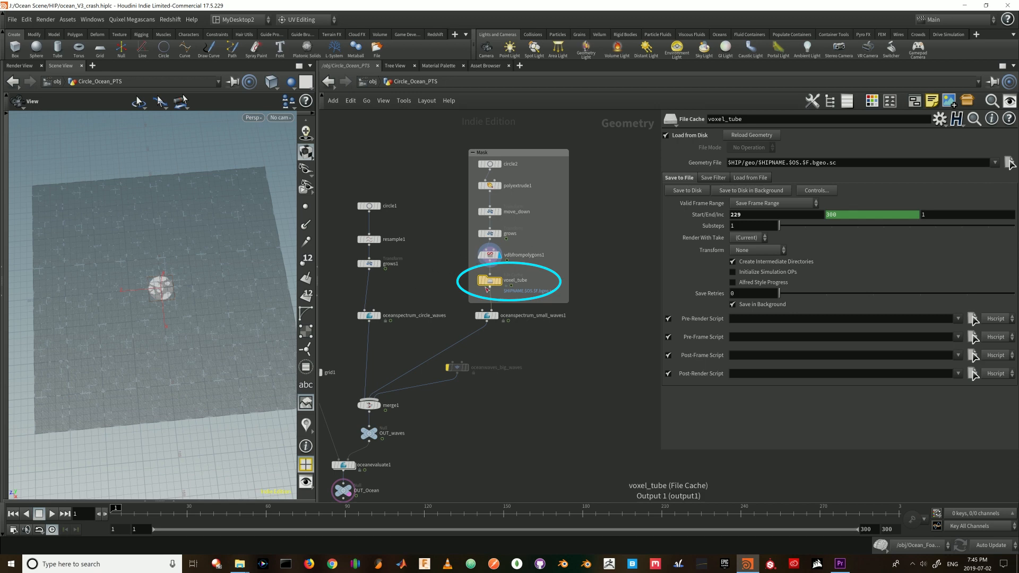
# - Display the OUT_Ocean node, briefly play the animation, and scrub to about frame 175 to examine the mask's effect on the waves
pyautogui.moveTo(428, 478); pyautogui.dragTo(461, 437, button='middle')
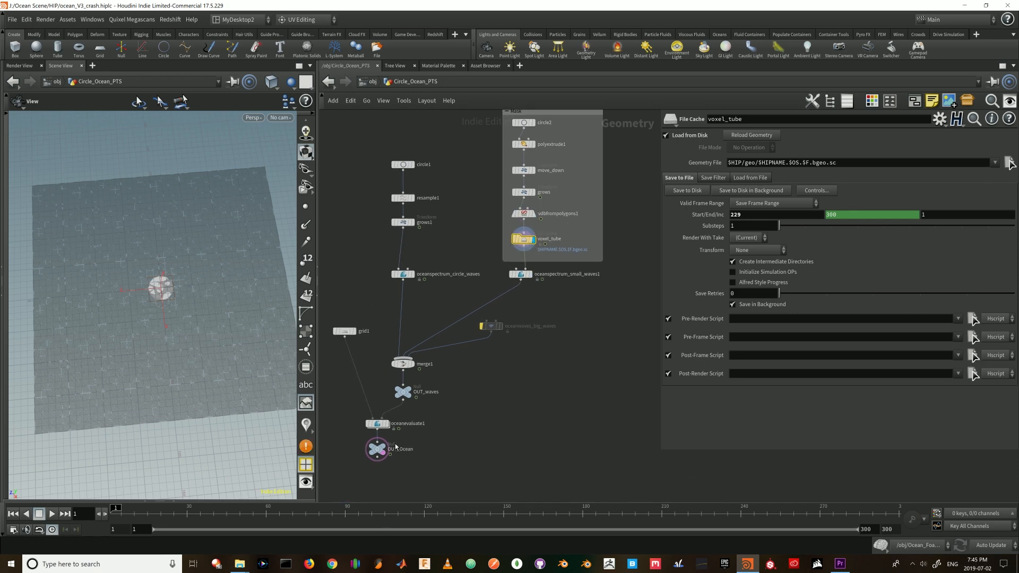
pyautogui.click(385, 446)
pyautogui.moveTo(173, 314)
pyautogui.mouseDown()
pyautogui.moveTo(175, 325)
pyautogui.moveTo(175, 301)
pyautogui.mouseUp()
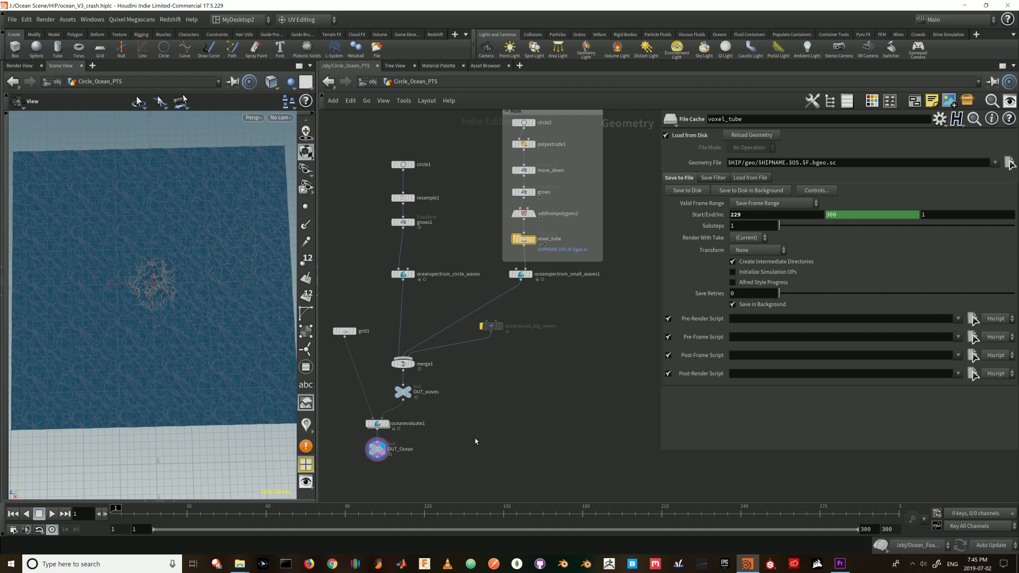
pyautogui.press('Up')
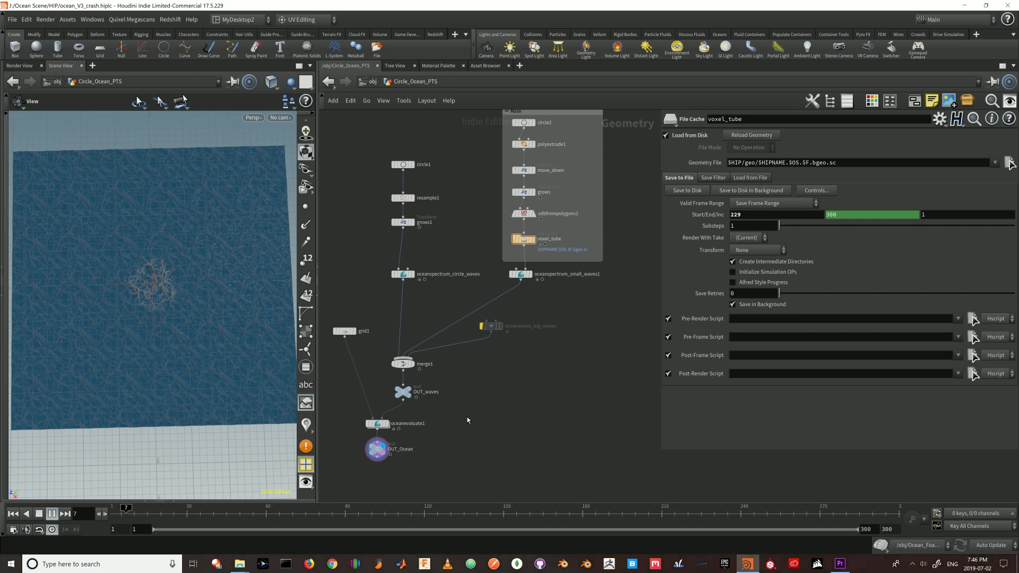
pyautogui.press('Up')
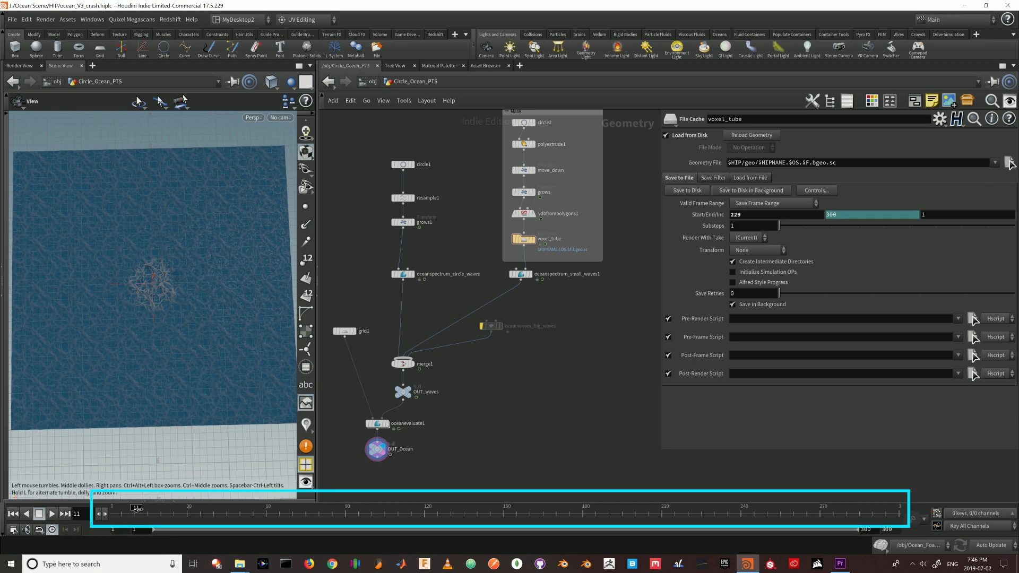
pyautogui.moveTo(137, 508)
pyautogui.mouseDown()
pyautogui.moveTo(275, 514)
pyautogui.moveTo(585, 499)
pyautogui.mouseUp()
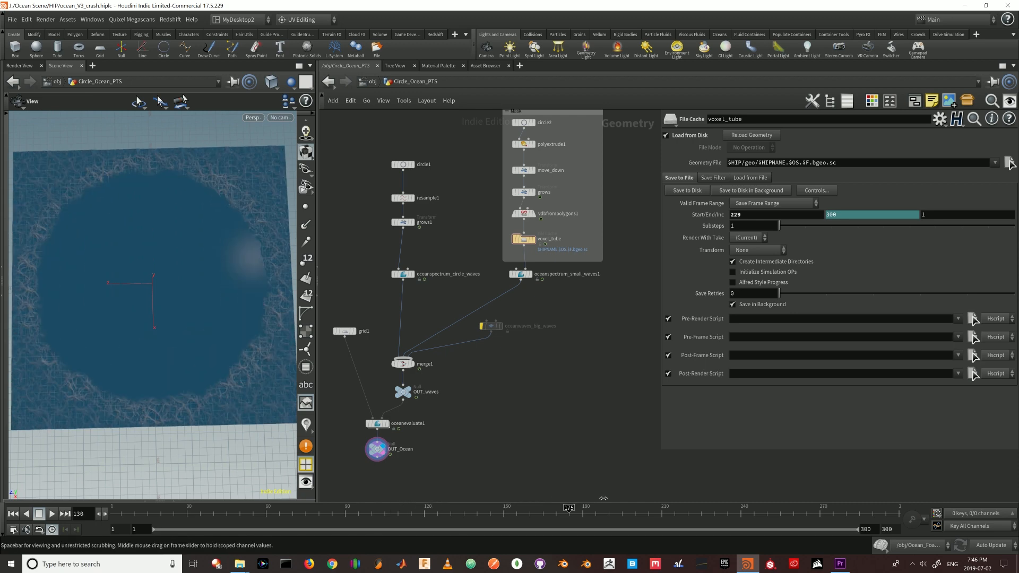